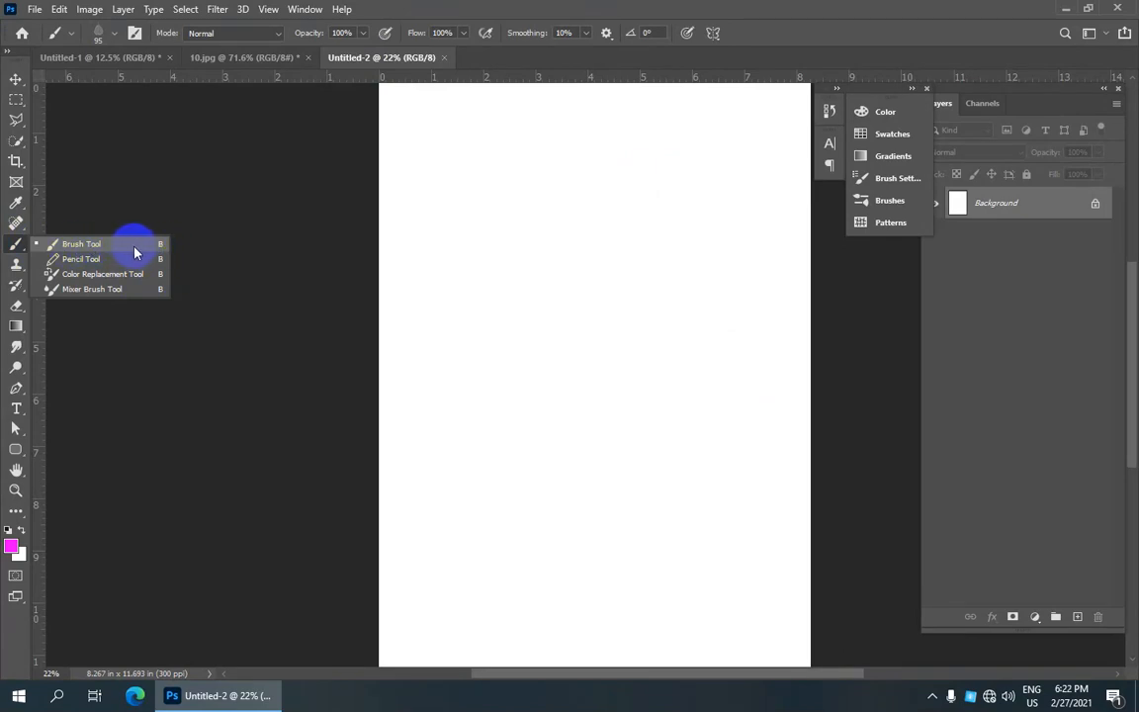
# - Activate the Brush Tool and browse the brush presets around Scattered Leaves
pyautogui.click(135, 245)
pyautogui.click(113, 38)
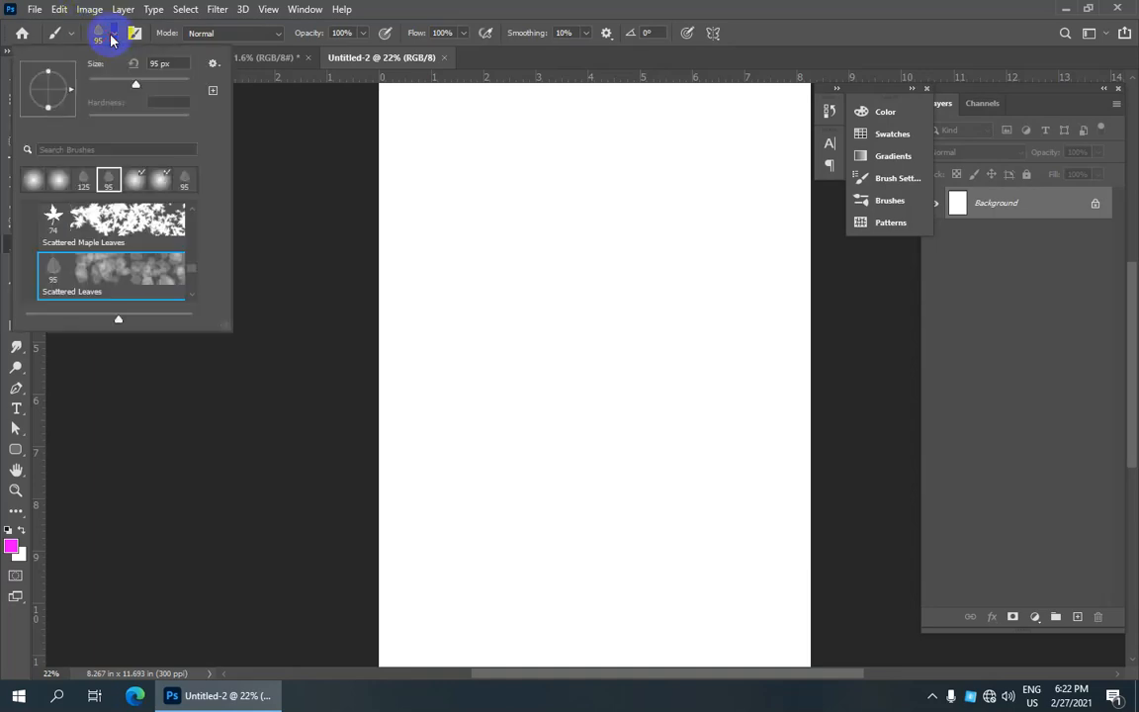
pyautogui.scroll(-4, 132, 200)
pyautogui.scroll(-6, 132, 199)
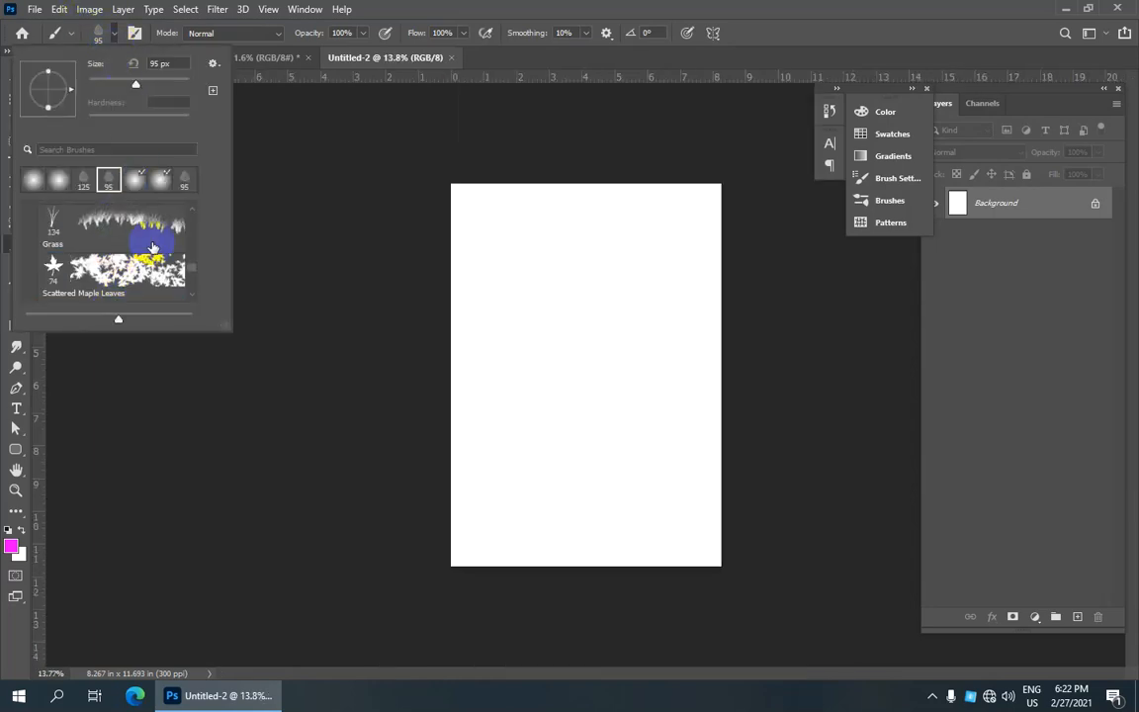
pyautogui.scroll(6, 127, 254)
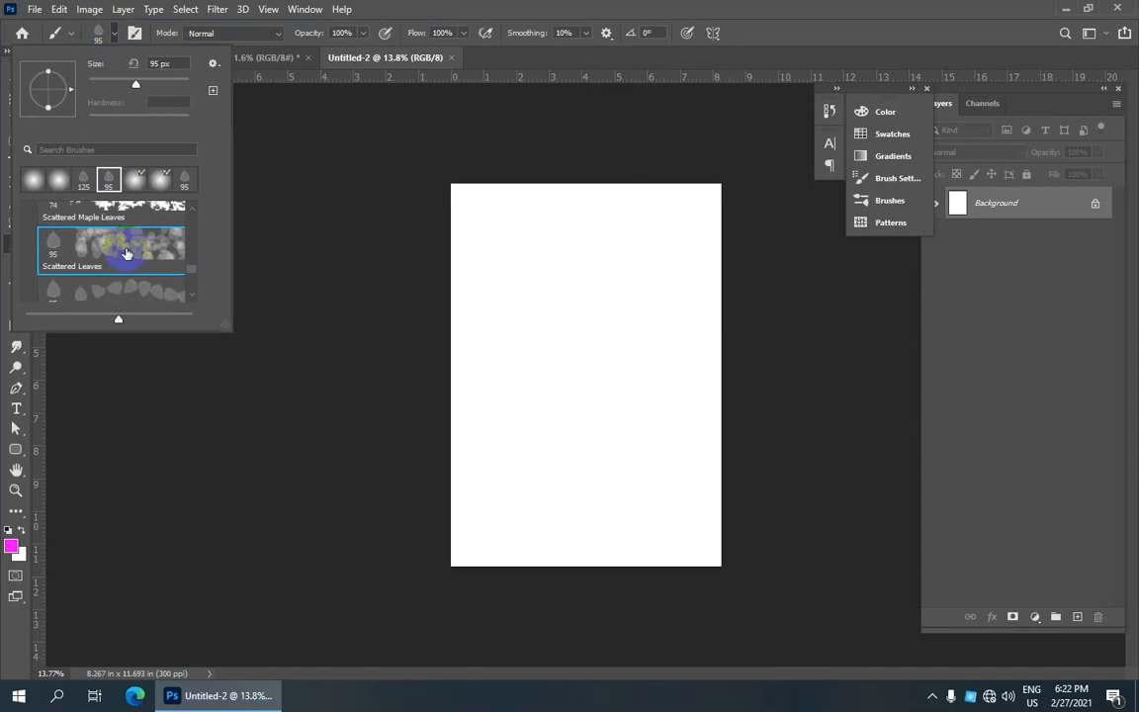
pyautogui.scroll(-1, 126, 254)
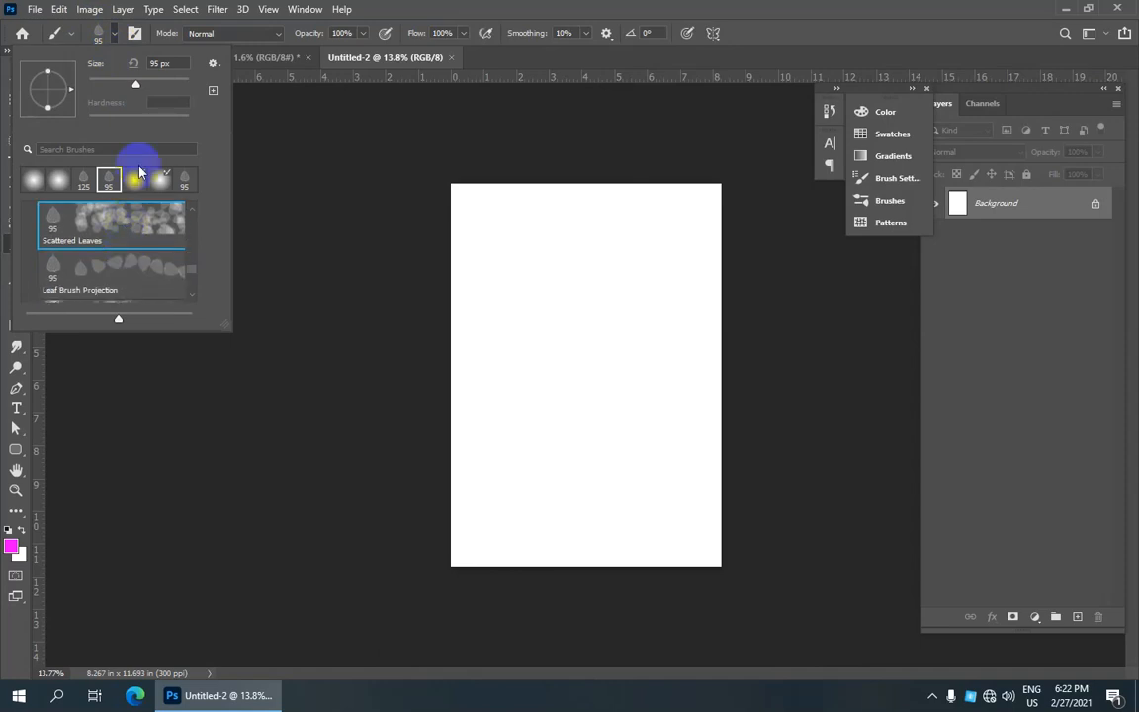
pyautogui.click(113, 37)
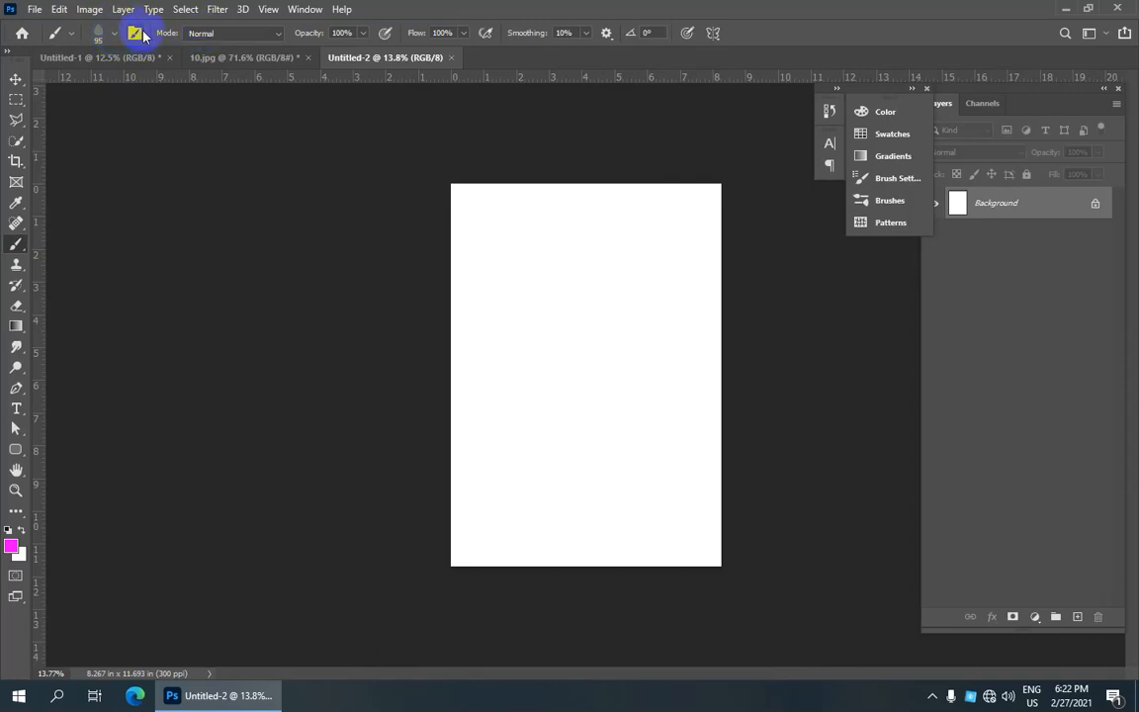
# - Open the Brush Settings and reposition them lower, away from most of the blank page
pyautogui.click(305, 10)
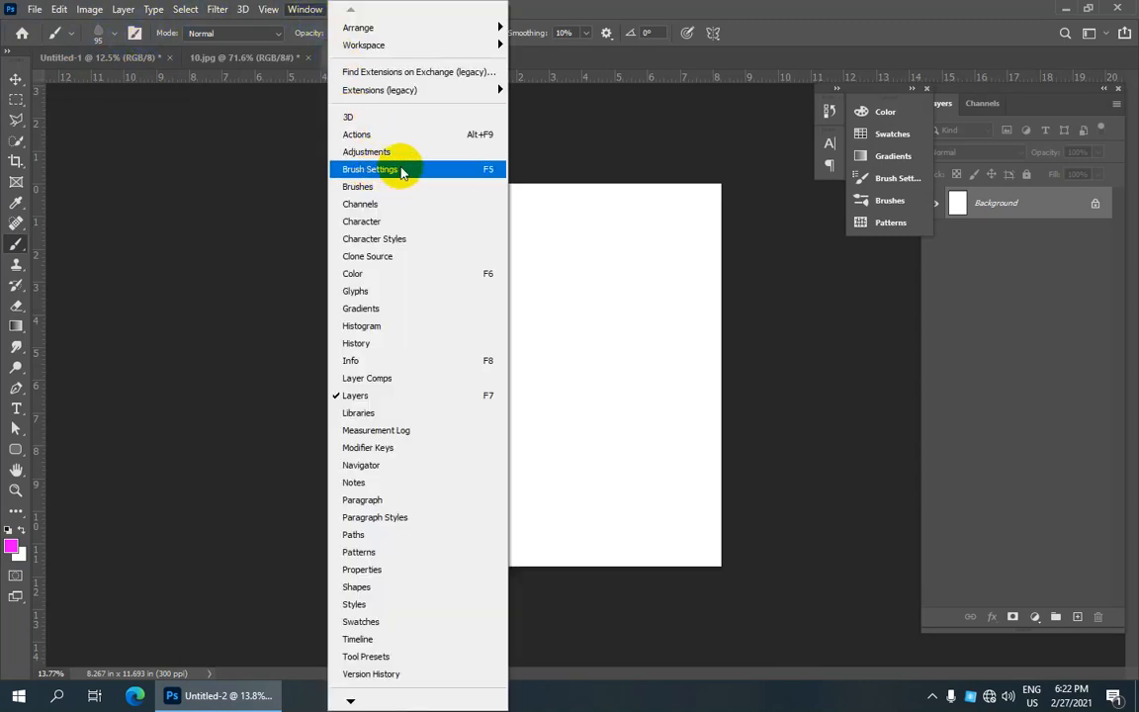
pyautogui.click(488, 176)
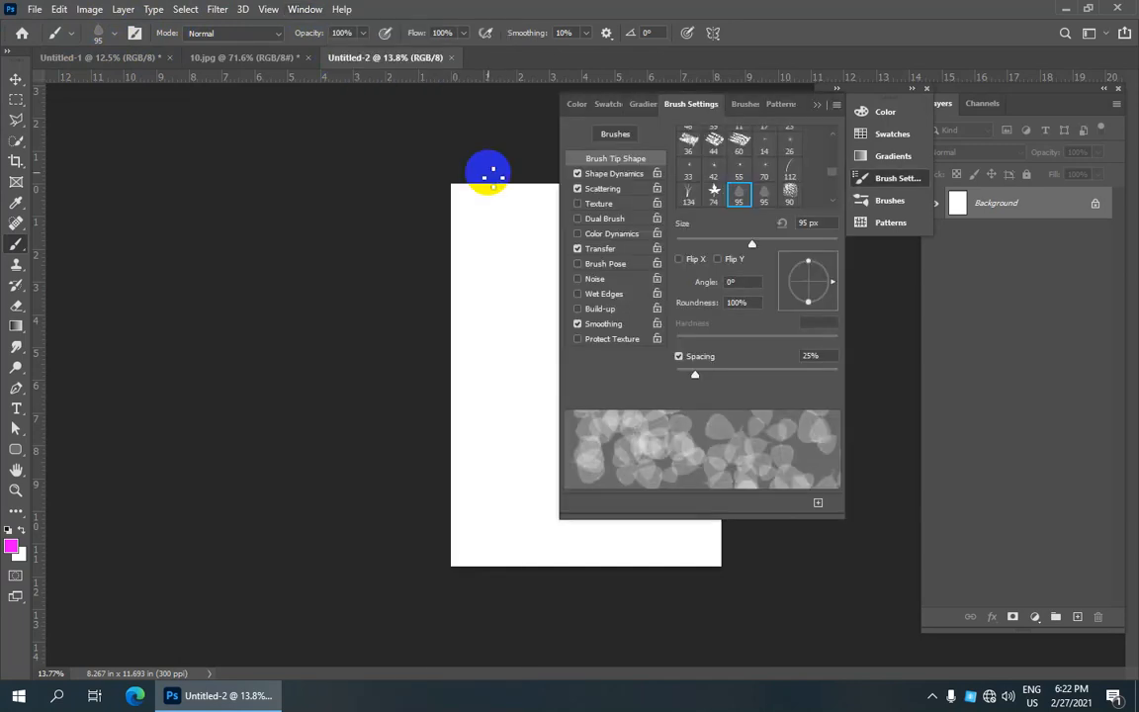
pyautogui.click(138, 35)
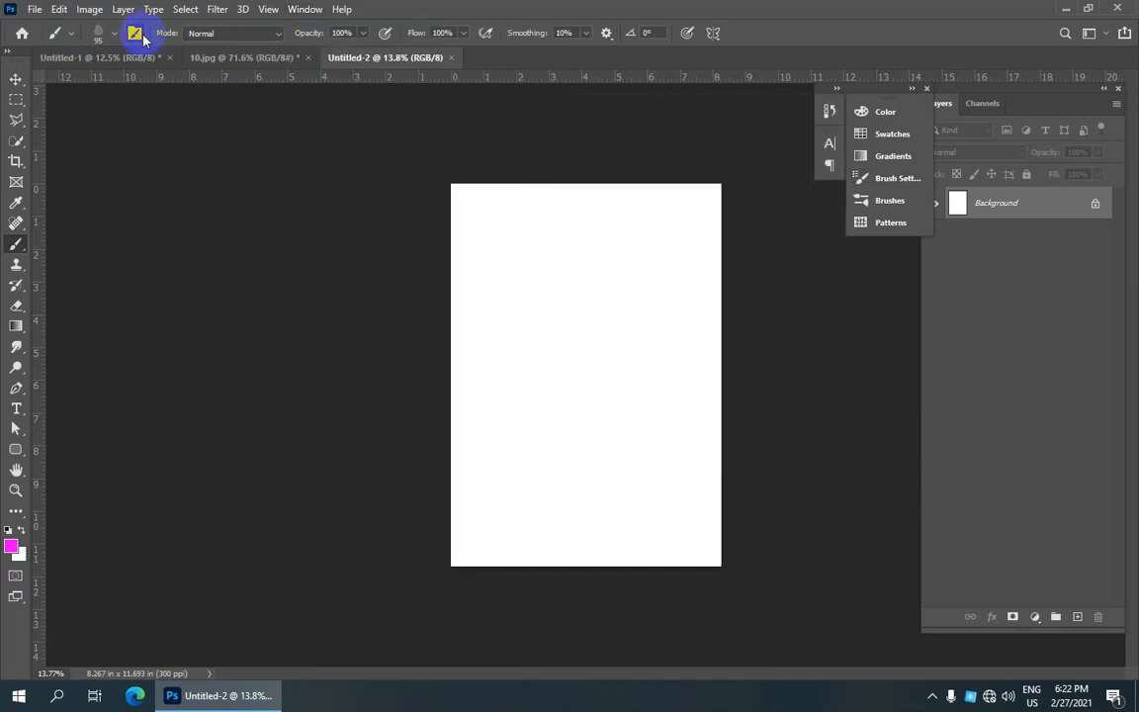
pyautogui.click(139, 34)
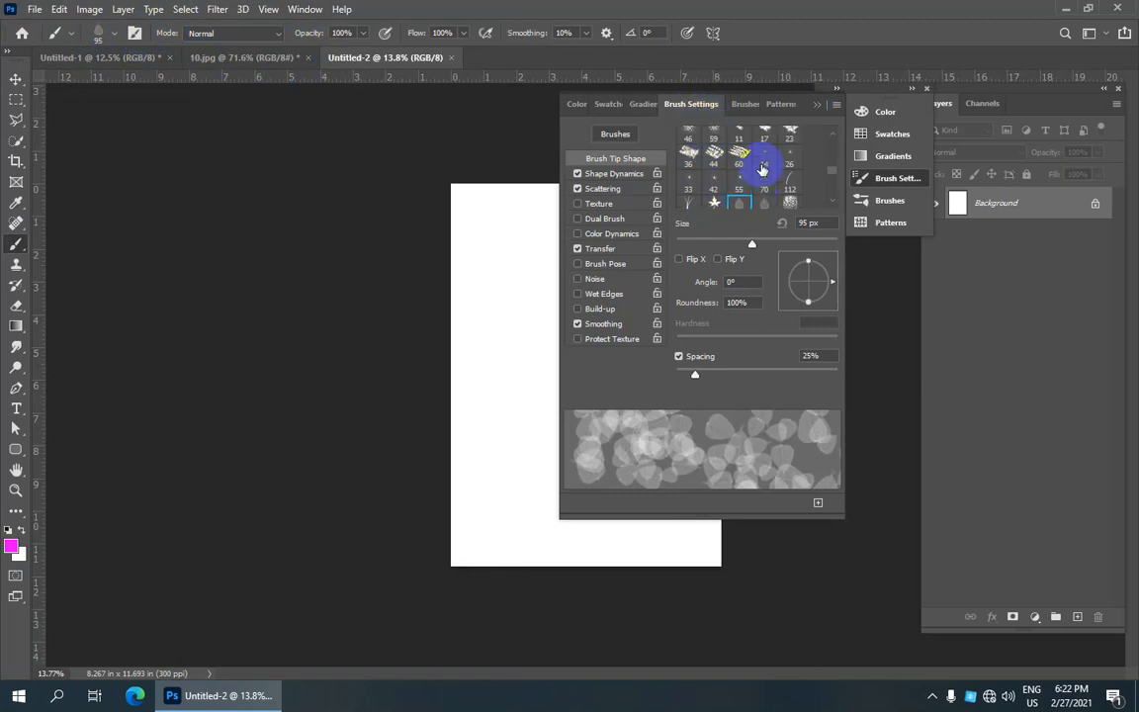
pyautogui.scroll(-1, 762, 170)
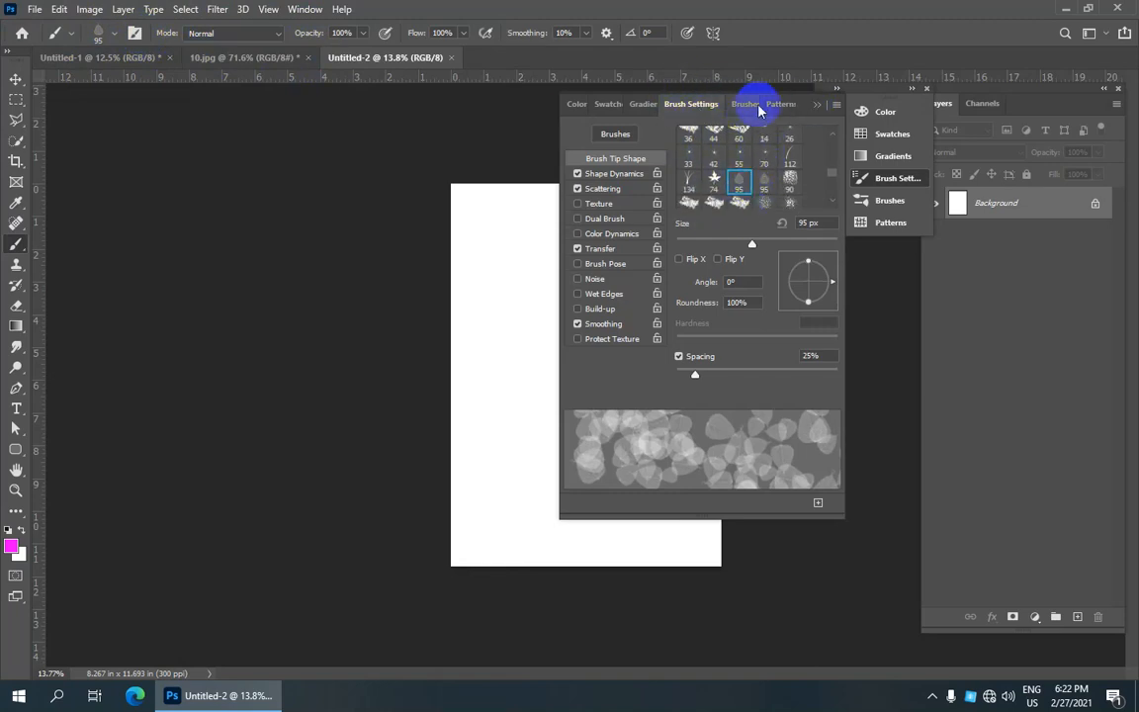
pyautogui.moveTo(800, 103)
pyautogui.mouseDown()
pyautogui.moveTo(815, 145)
pyautogui.moveTo(945, 203)
pyautogui.moveTo(948, 217)
pyautogui.mouseUp()
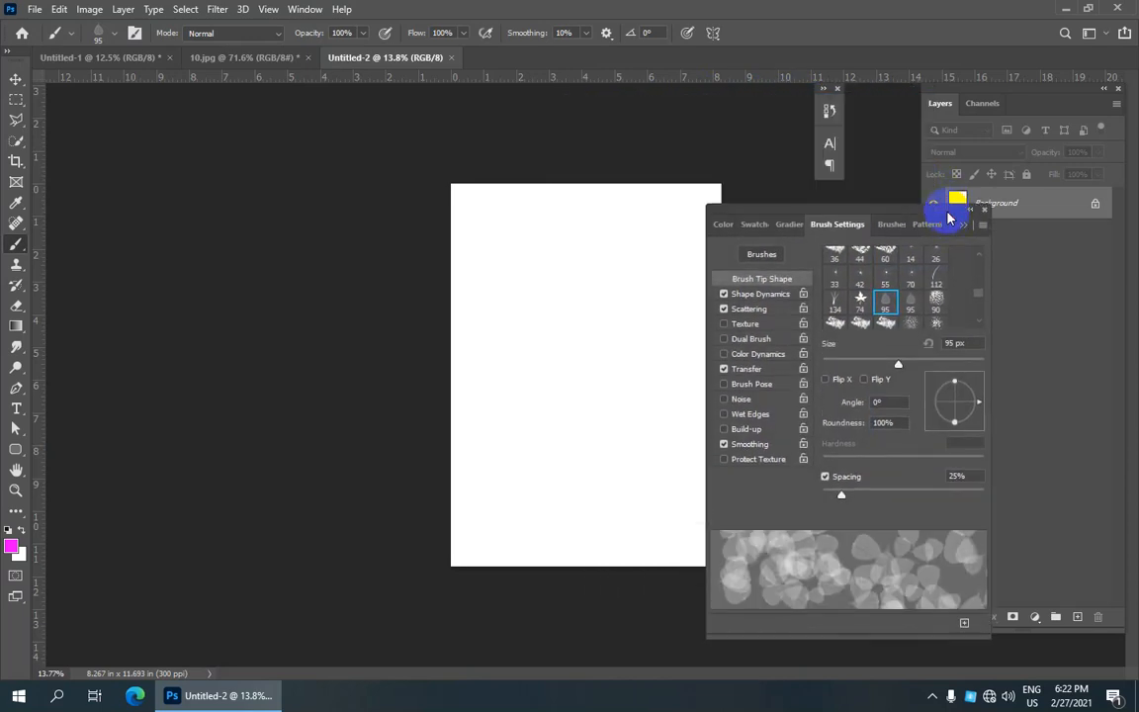
pyautogui.moveTo(856, 215)
pyautogui.mouseDown()
pyautogui.moveTo(889, 204)
pyautogui.moveTo(884, 224)
pyautogui.moveTo(859, 220)
pyautogui.mouseUp()
# - Look through the brush tips and paint a short diagonal stroke with the 95 px Scattered Leaves brush near the page's upper left
pyautogui.scroll(2, 889, 286)
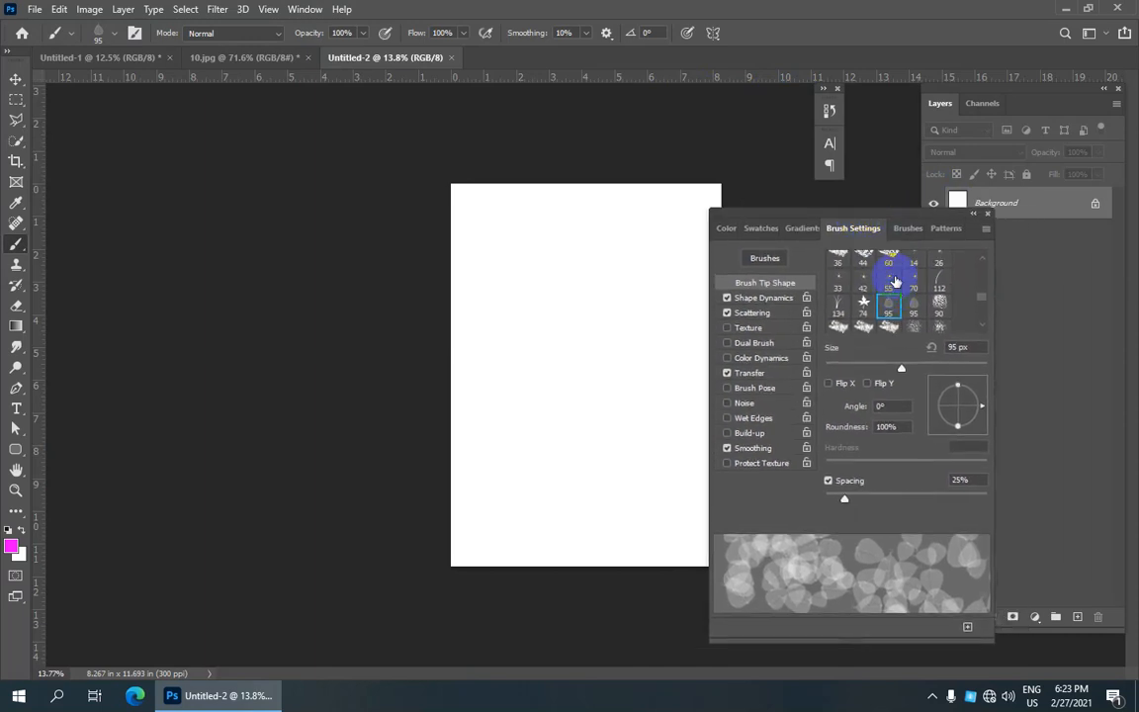
pyautogui.scroll(-2, 860, 292)
pyautogui.scroll(-1, 843, 295)
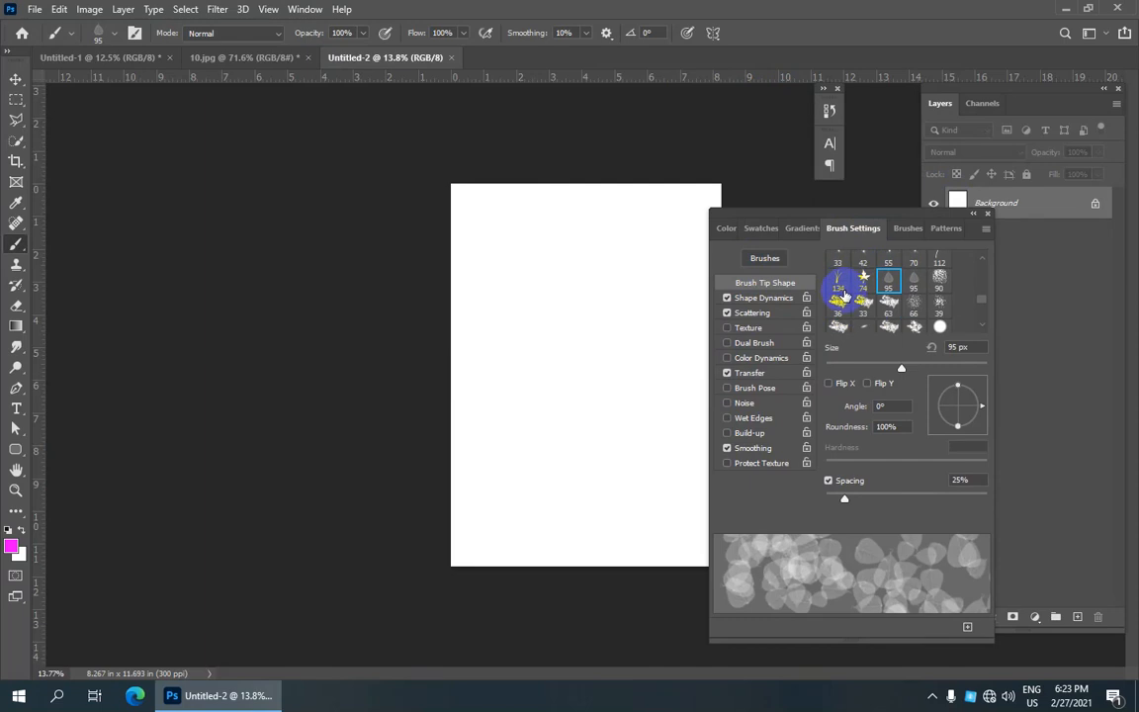
pyautogui.scroll(-1, 906, 286)
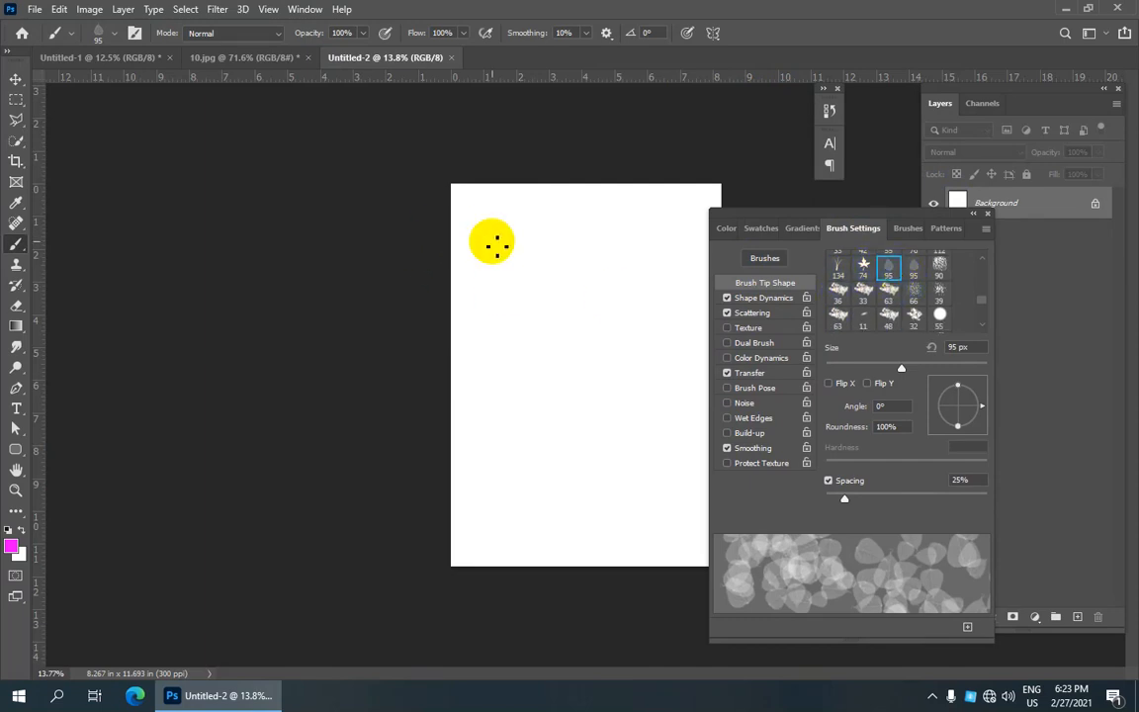
pyautogui.moveTo(494, 250)
pyautogui.mouseDown()
pyautogui.moveTo(542, 313)
pyautogui.moveTo(547, 298)
pyautogui.mouseUp()
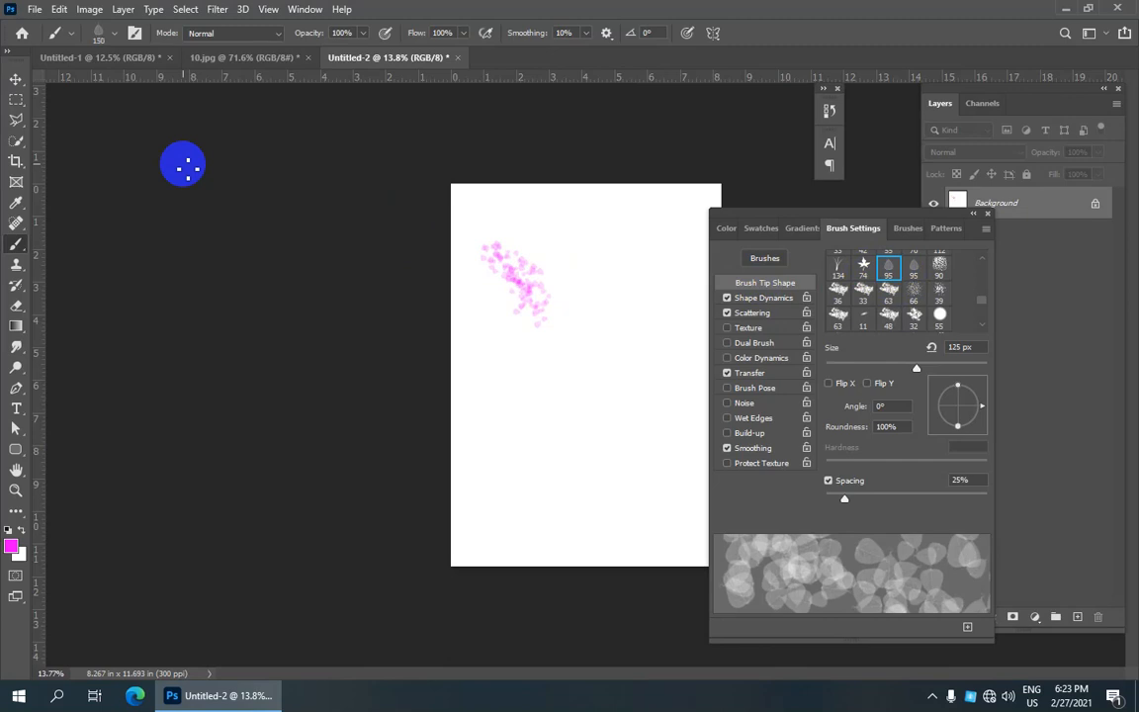
# - Enlarge the leaf brush to about 500–600 px and paint large scattered leaves down the middle of the page
pyautogui.press(']')
pyautogui.press(']')
pyautogui.press(']')
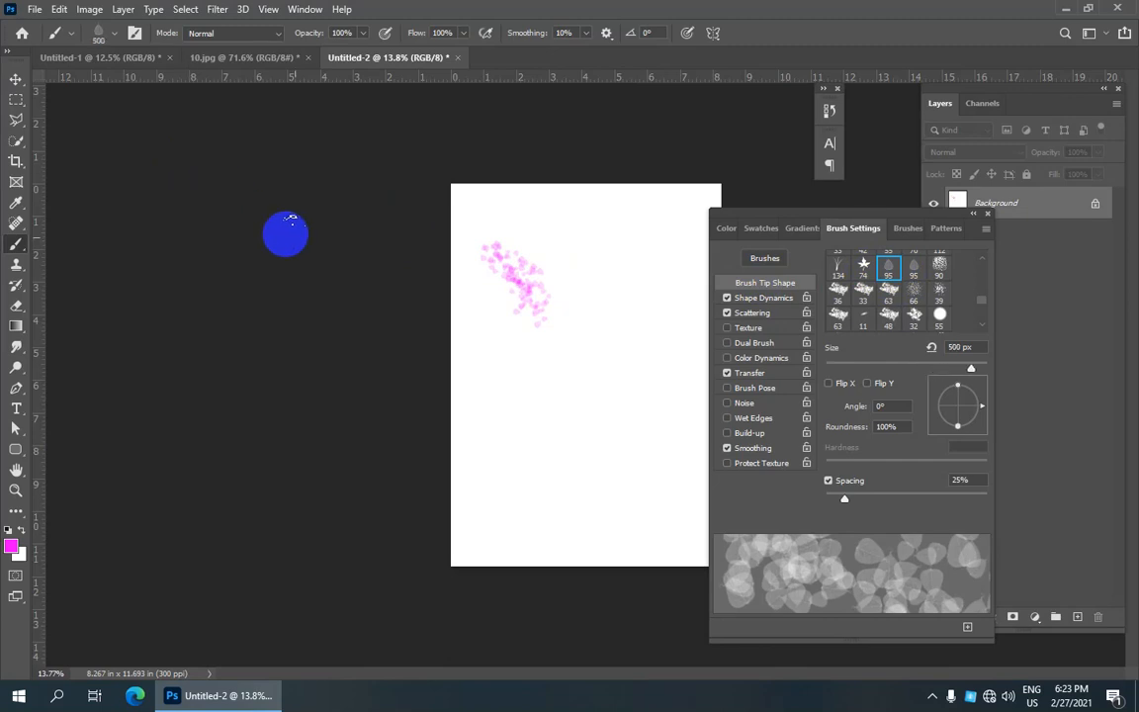
pyautogui.click(574, 273)
pyautogui.moveTo(573, 273)
pyautogui.mouseDown()
pyautogui.moveTo(582, 307)
pyautogui.moveTo(549, 378)
pyautogui.moveTo(583, 436)
pyautogui.mouseUp()
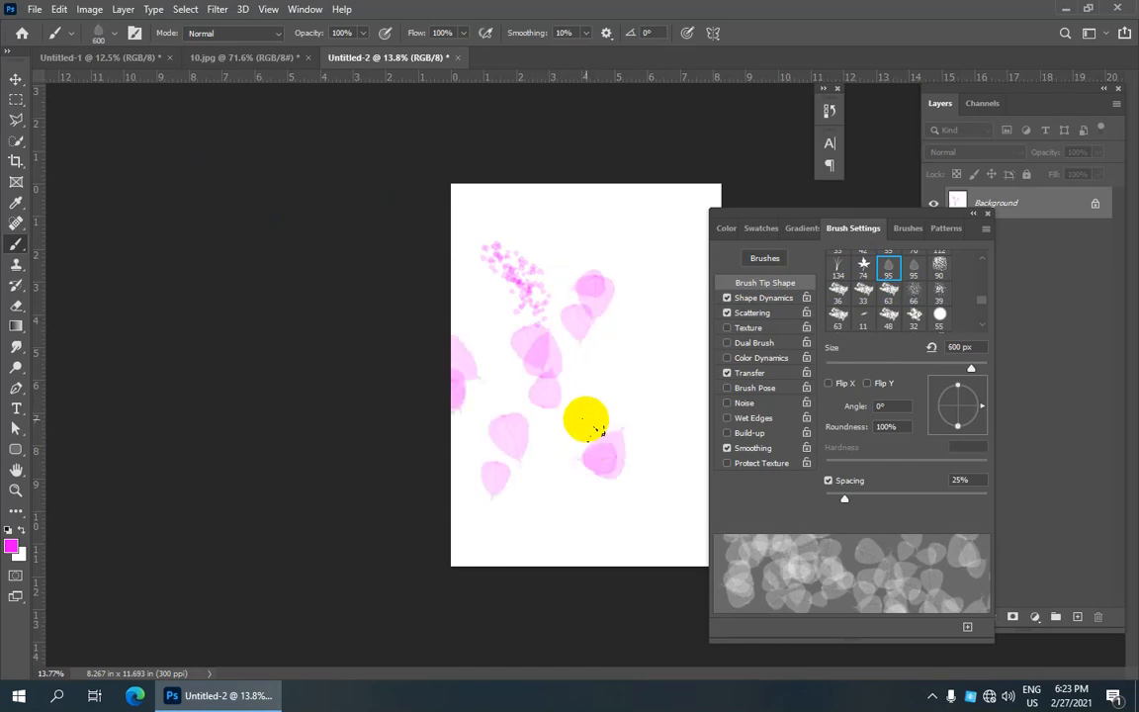
pyautogui.click(591, 377)
# - Paint more scattered leaves with a 400 px brush along the page's left side and upper area
pyautogui.scroll(5, 493, 379)
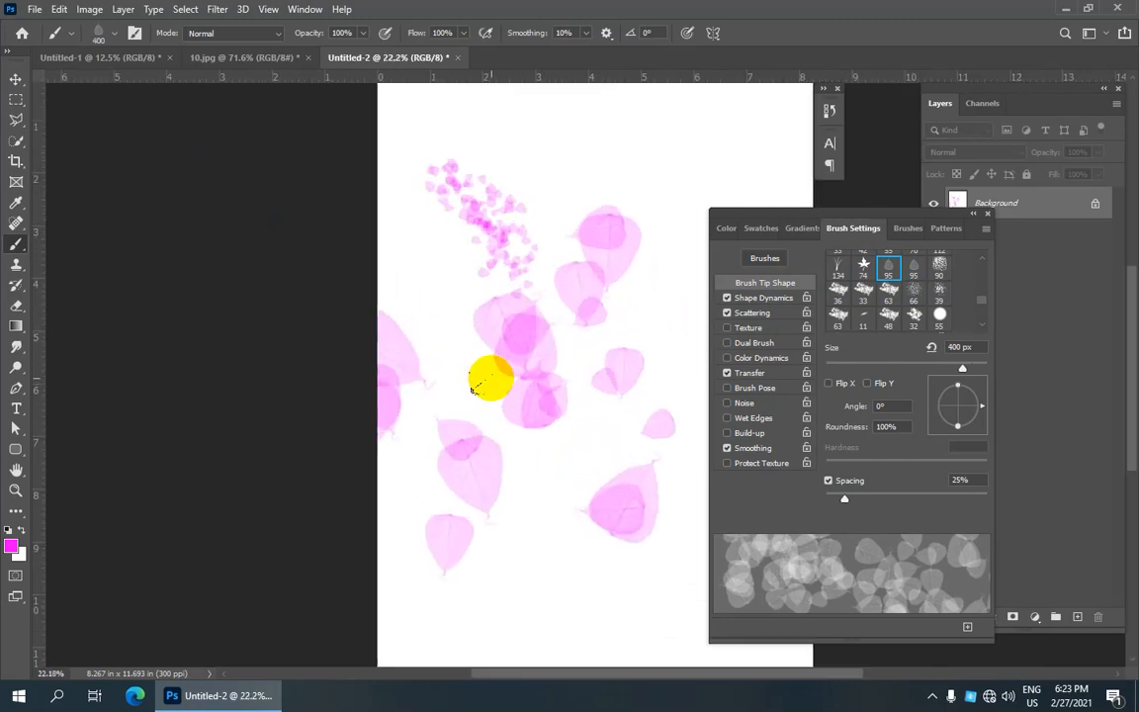
pyautogui.moveTo(447, 332)
pyautogui.mouseDown()
pyautogui.moveTo(459, 241)
pyautogui.moveTo(435, 263)
pyautogui.moveTo(480, 342)
pyautogui.moveTo(379, 208)
pyautogui.moveTo(422, 165)
pyautogui.moveTo(449, 249)
pyautogui.mouseUp()
pyautogui.scroll(-2, 542, 198)
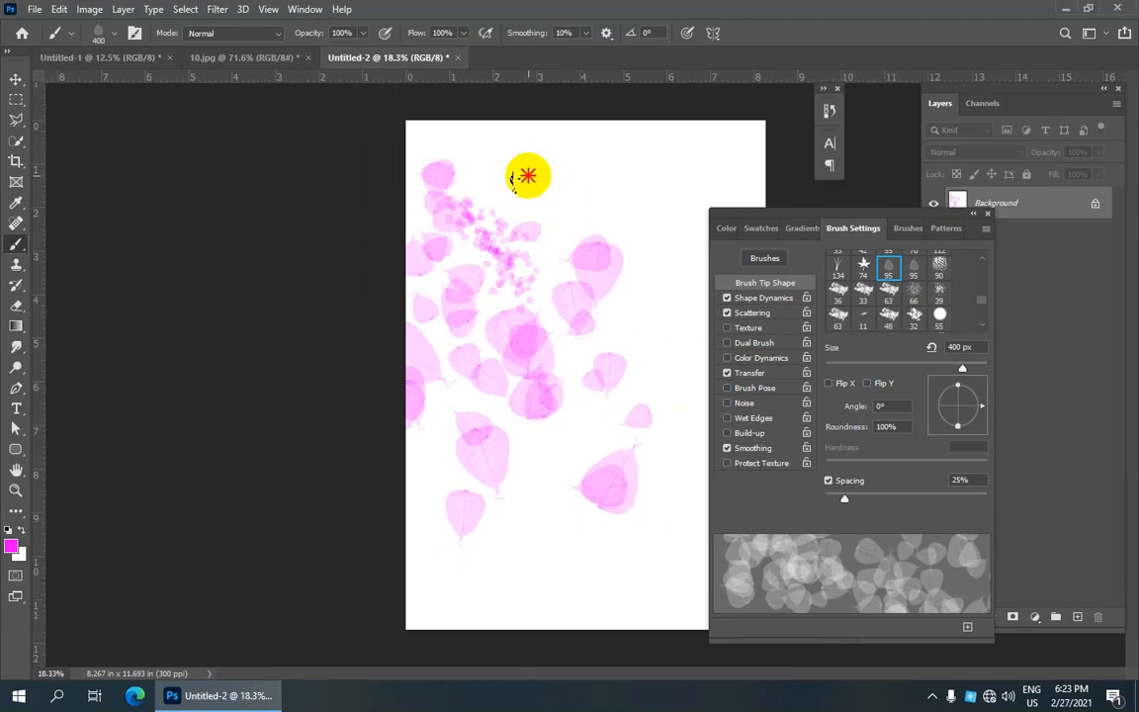
pyautogui.click(579, 197)
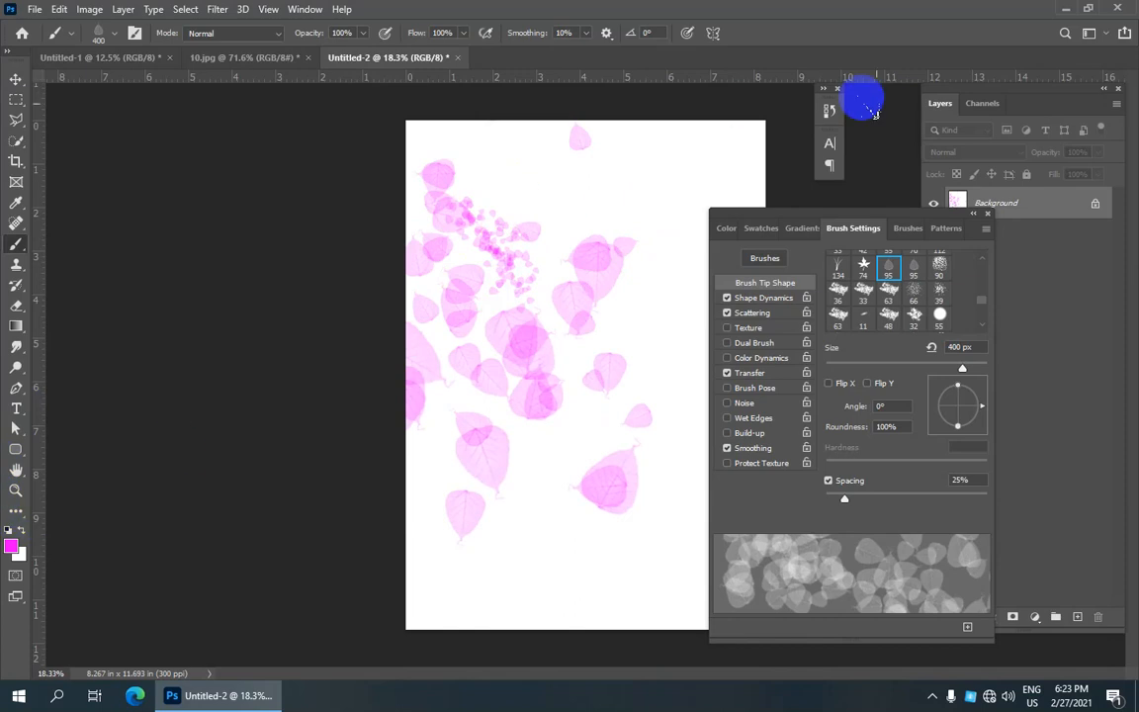
# - Switch to the other 95 px leaf tip with 104% spacing and paint small leaves across the page's upper area
pyautogui.click(911, 273)
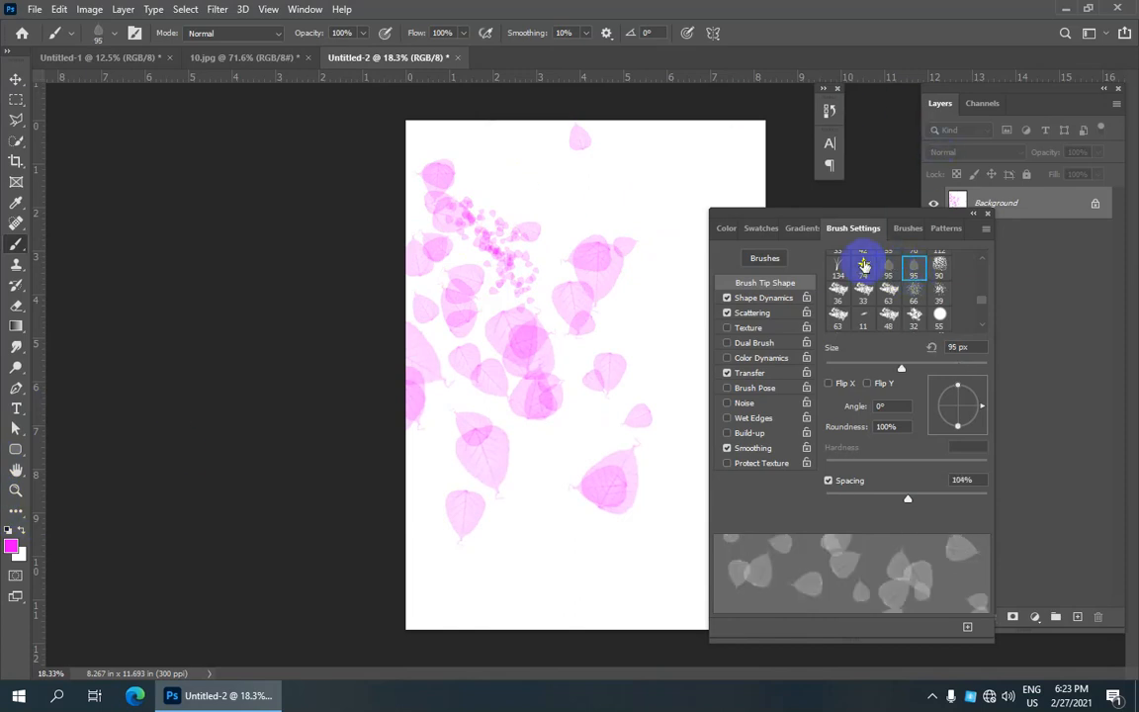
pyautogui.click(563, 184)
pyautogui.click(602, 192)
pyautogui.click(651, 198)
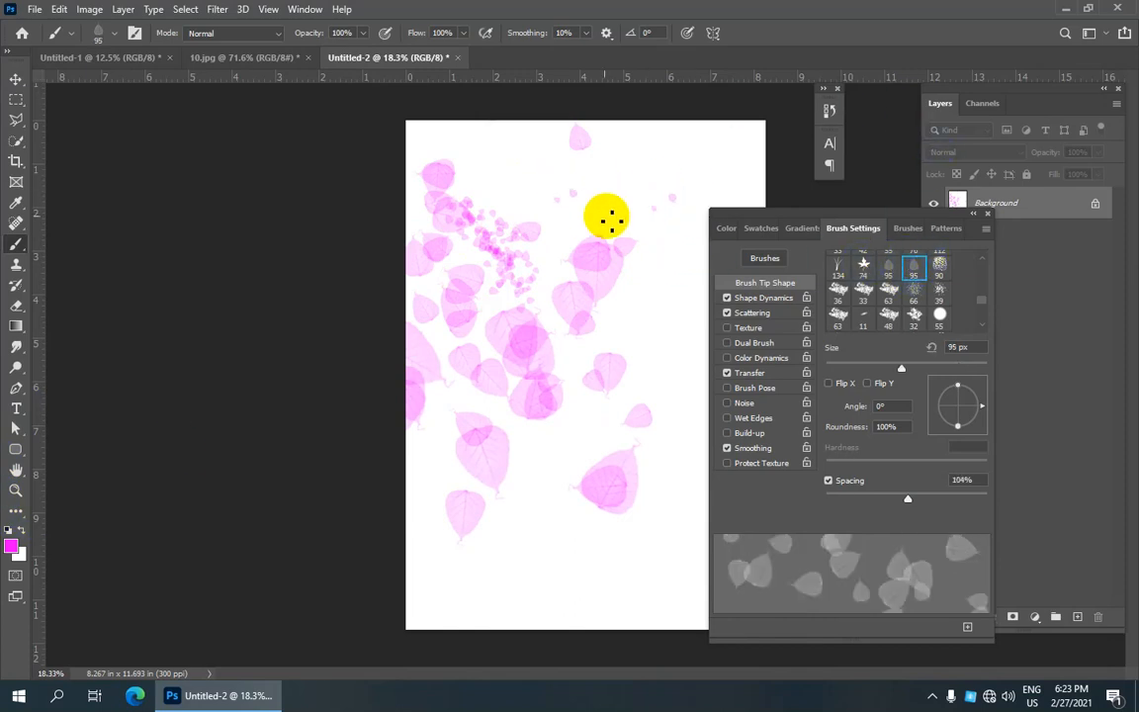
pyautogui.click(689, 171)
pyautogui.moveTo(542, 168); pyautogui.dragTo(584, 191)
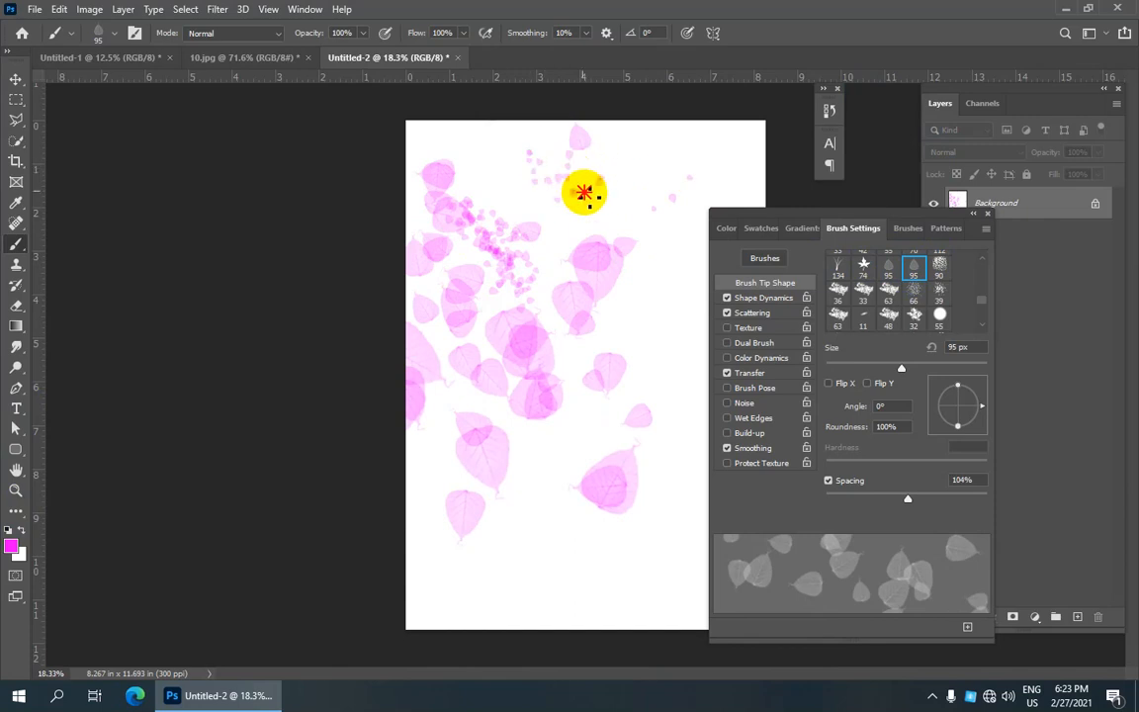
# - Return to the Scattered Leaves tip, widen its spacing and paint a short test stroke near the page's right side
pyautogui.click(886, 267)
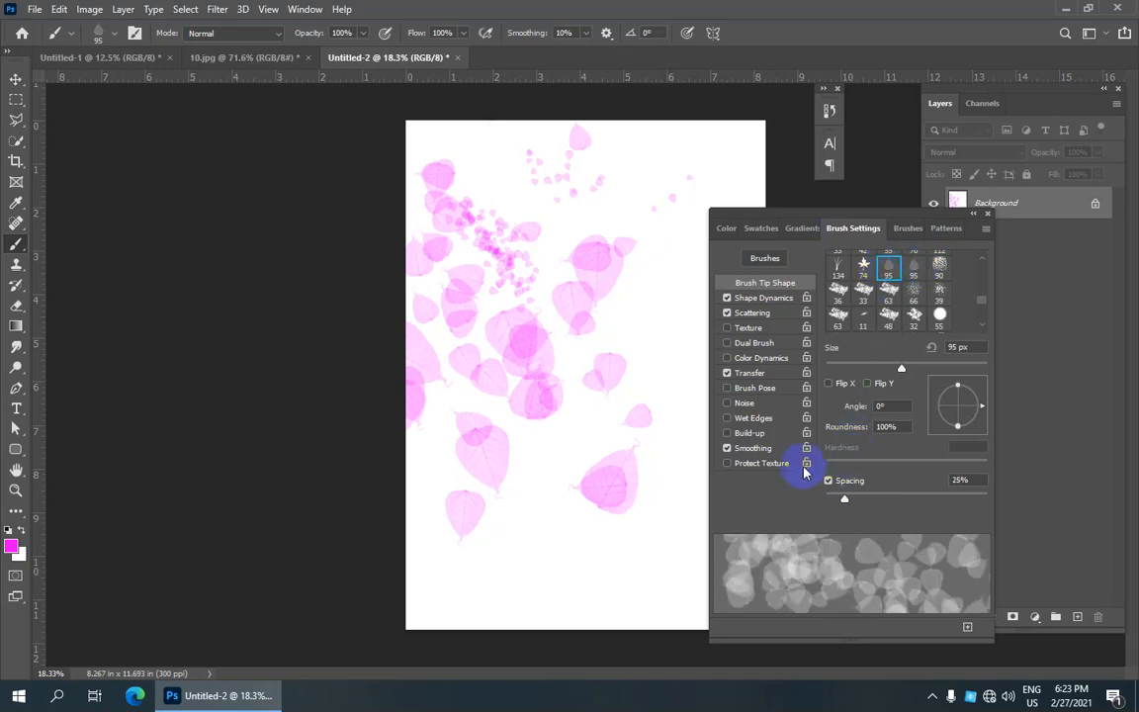
pyautogui.moveTo(845, 505)
pyautogui.mouseDown()
pyautogui.moveTo(943, 513)
pyautogui.moveTo(827, 541)
pyautogui.moveTo(945, 521)
pyautogui.moveTo(981, 527)
pyautogui.mouseUp()
pyautogui.moveTo(657, 296); pyautogui.dragTo(684, 323)
# - Try a stroke at 1% brush spacing near the bottom of the page and undo it
pyautogui.moveTo(986, 502); pyautogui.dragTo(762, 495)
pyautogui.moveTo(512, 519)
pyautogui.mouseDown()
pyautogui.moveTo(603, 594)
pyautogui.moveTo(553, 494)
pyautogui.mouseUp()
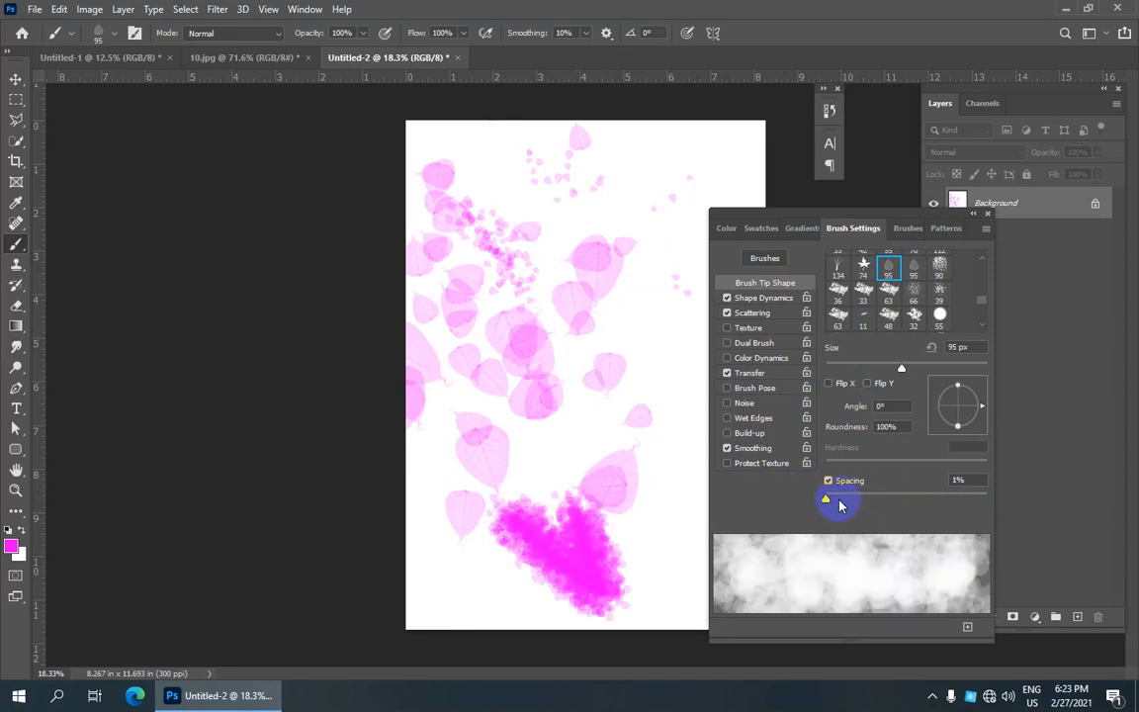
pyautogui.hotkey('ctrl', 'z')
# - Set the brush spacing to 87%, and paint test dabs in the page's lower part with spacing temporarily disabled
pyautogui.moveTo(828, 503); pyautogui.dragTo(898, 516)
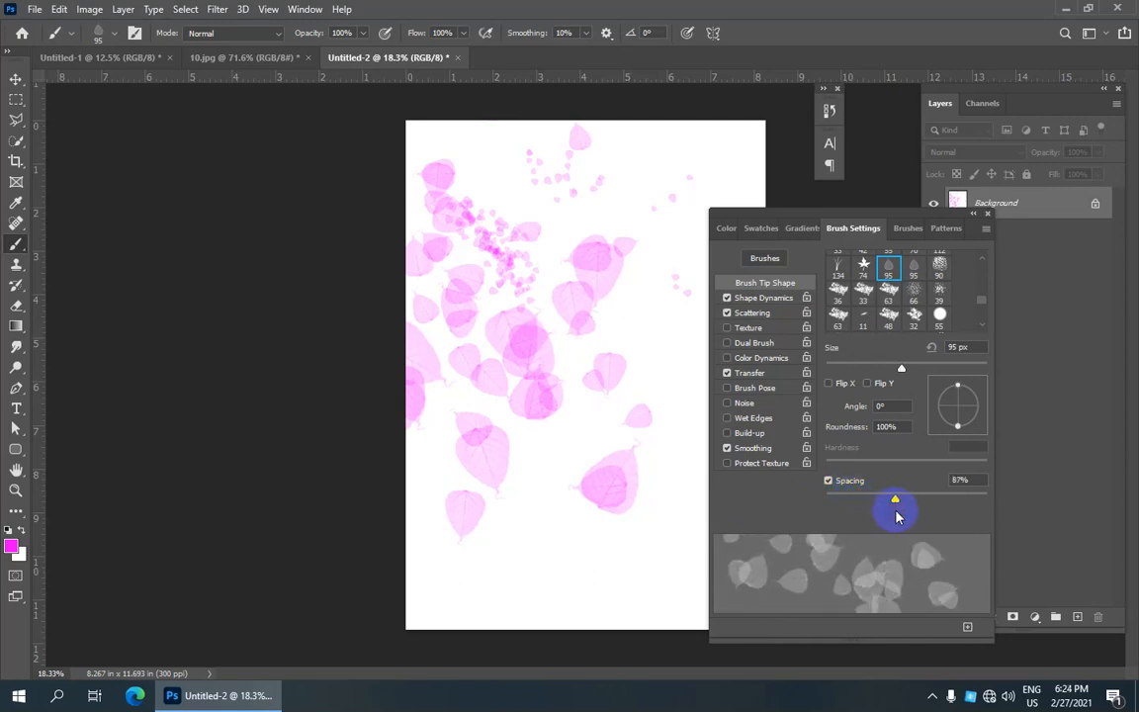
pyautogui.click(843, 486)
pyautogui.click(531, 519)
pyautogui.click(585, 550)
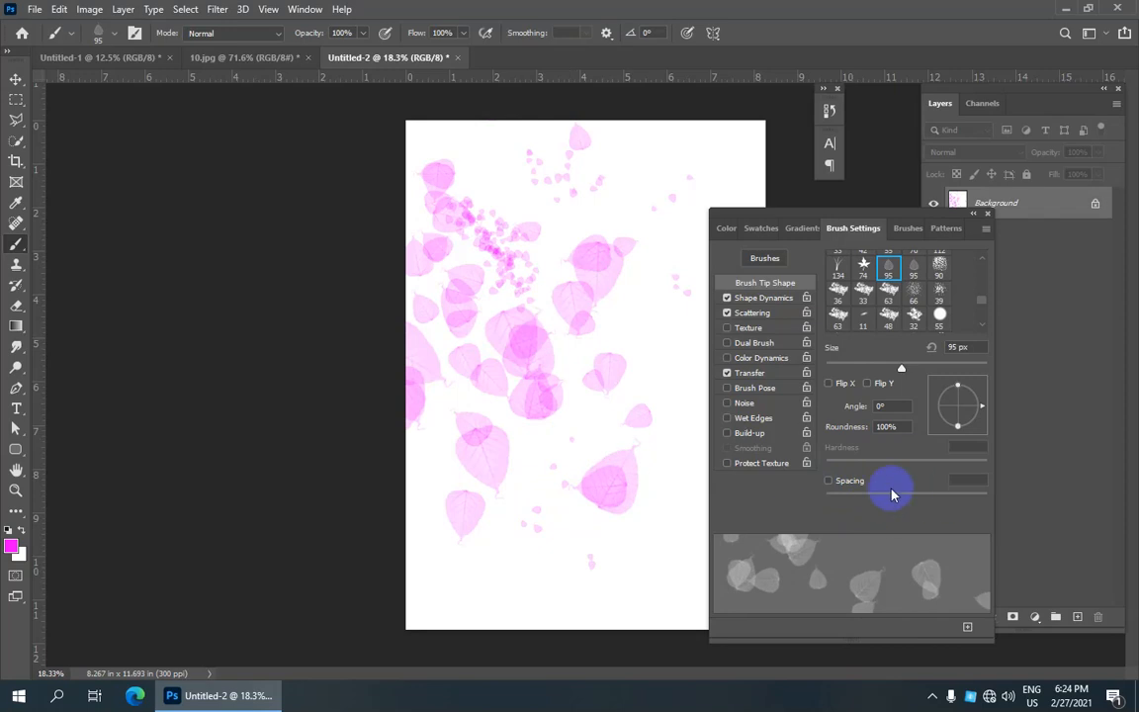
pyautogui.click(836, 484)
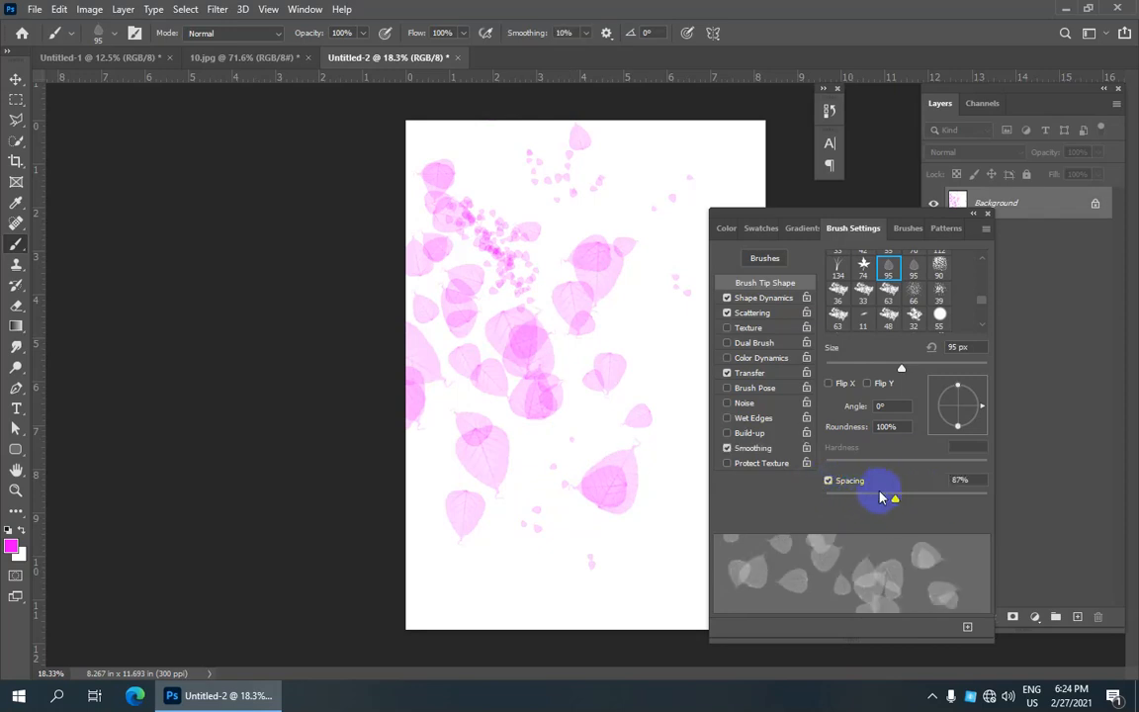
# - Enable Flip X and Flip Y for the brush tip and paint scattered leaves right of the page's centre
pyautogui.click(842, 388)
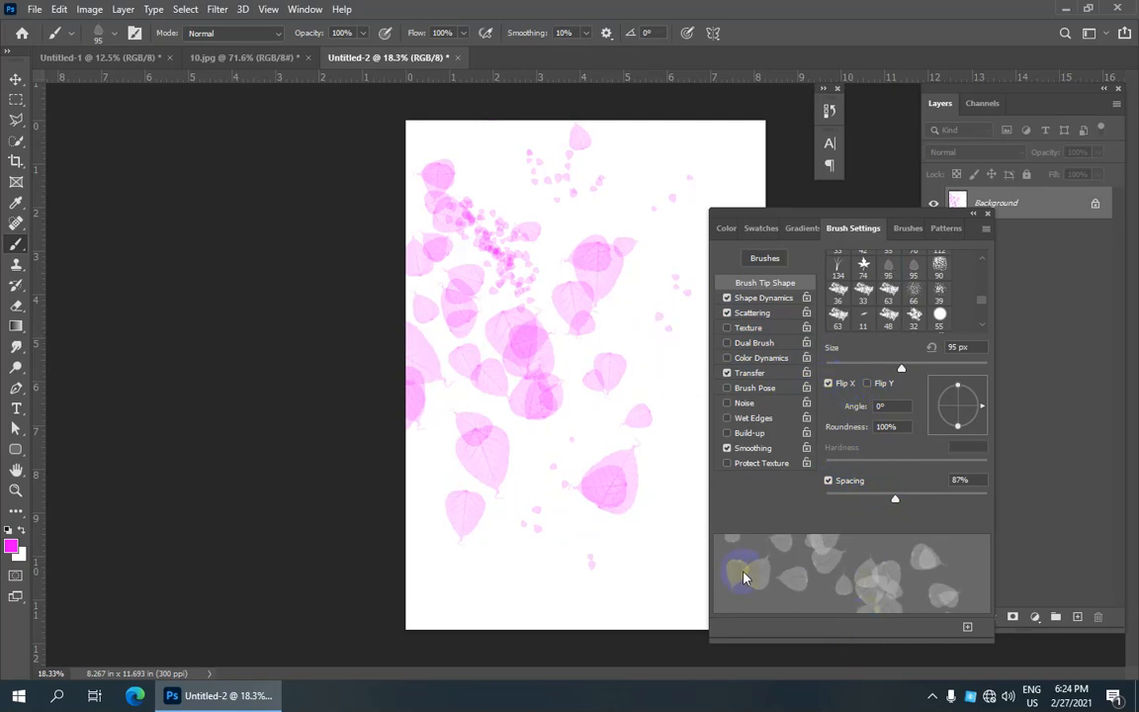
pyautogui.click(843, 390)
pyautogui.click(841, 389)
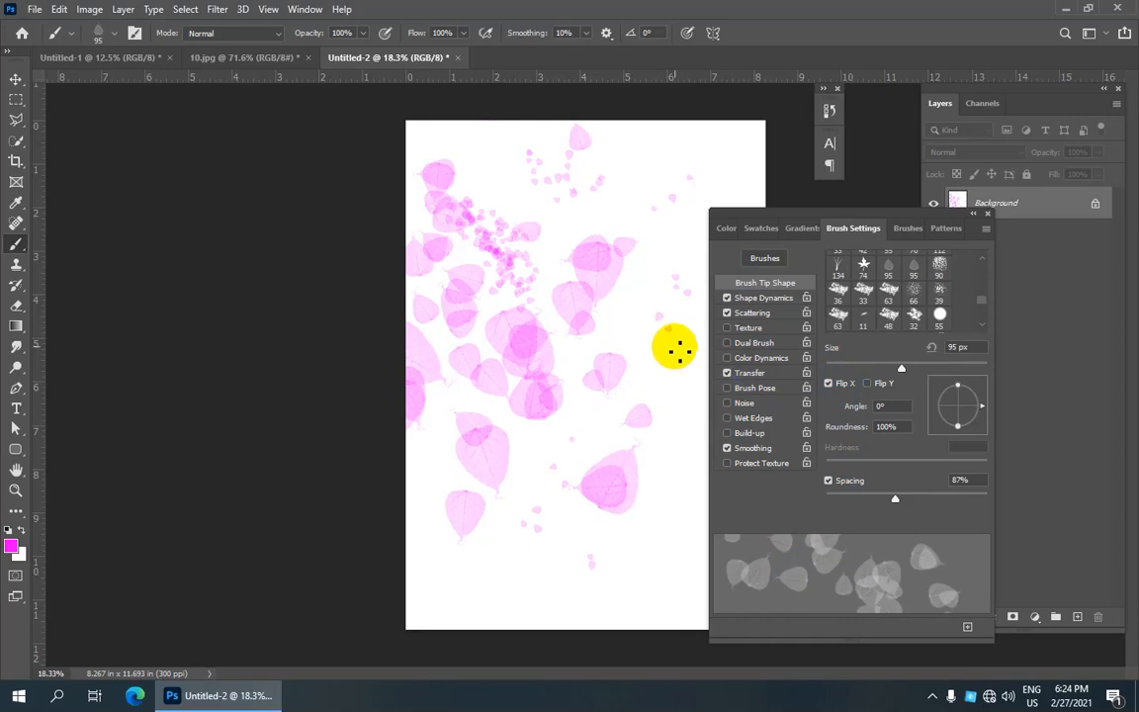
pyautogui.click(869, 384)
pyautogui.click(841, 390)
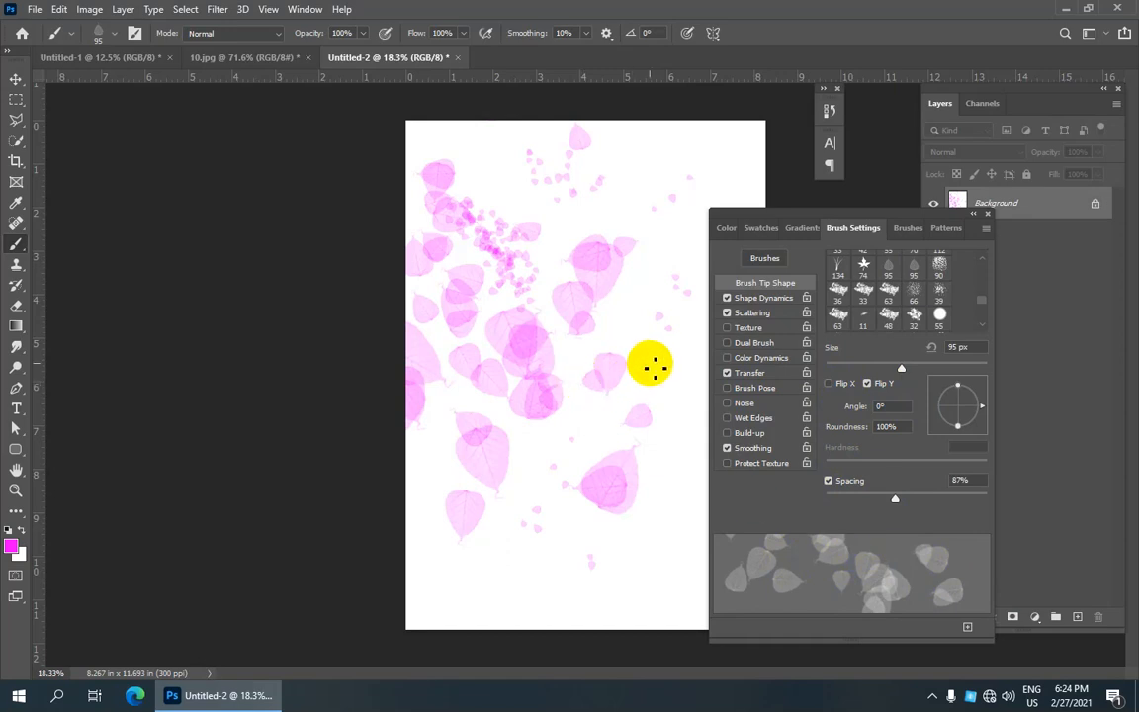
pyautogui.click(841, 384)
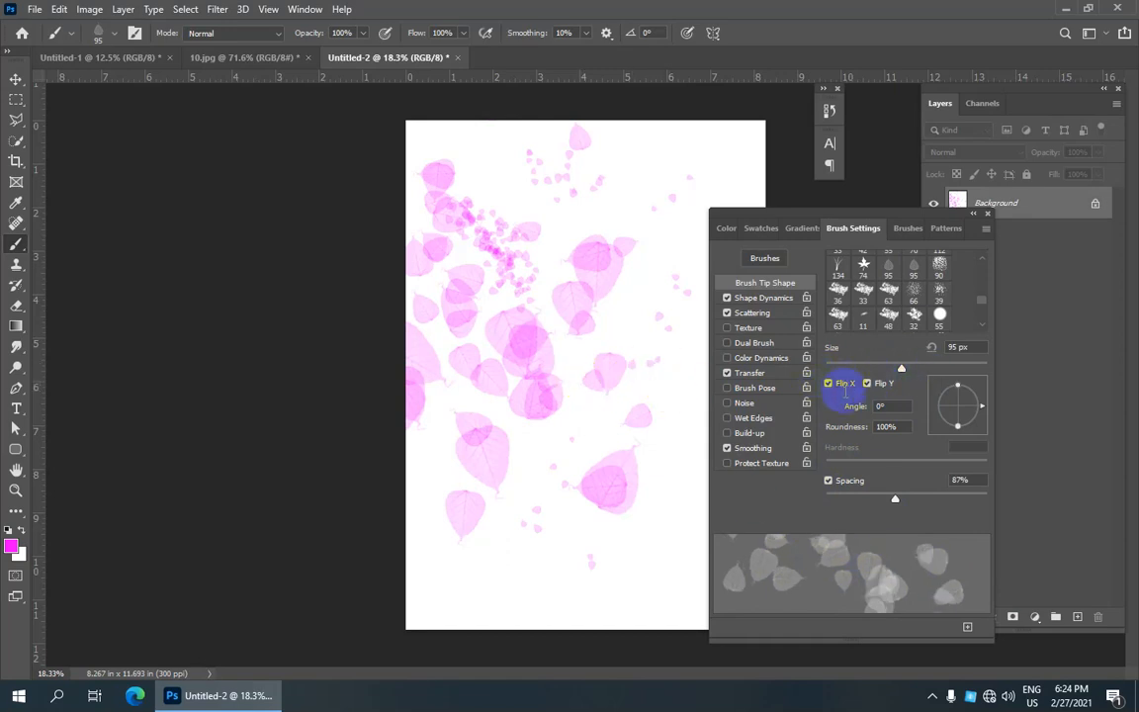
pyautogui.click(627, 315)
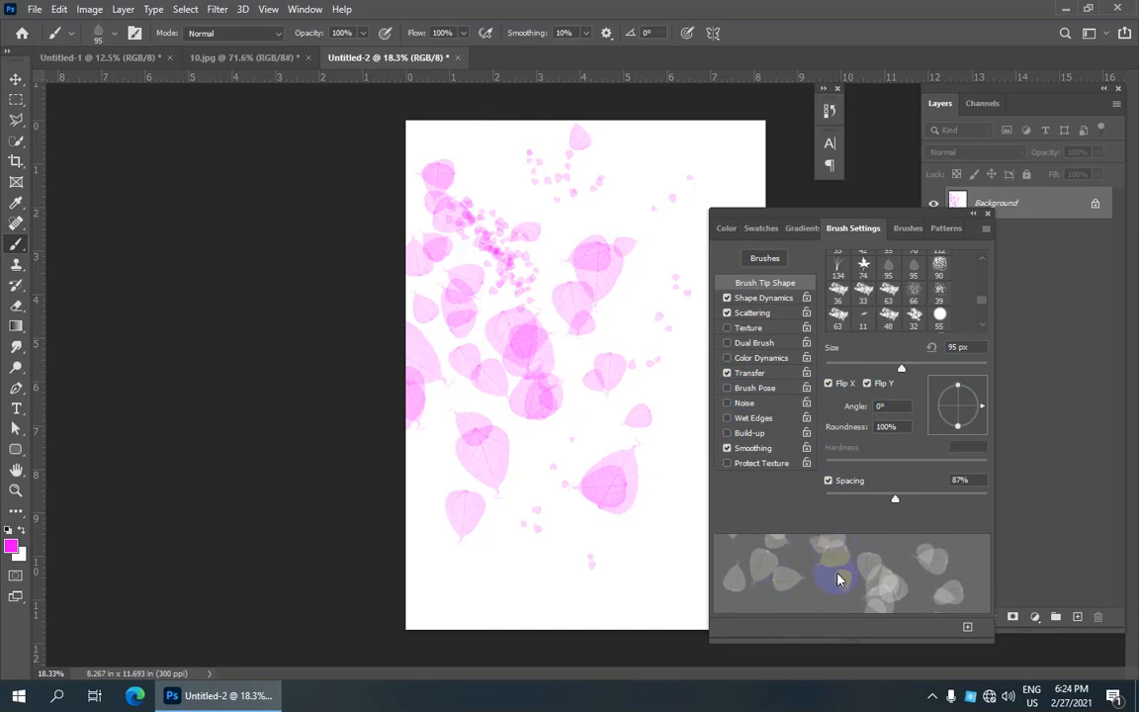
pyautogui.moveTo(657, 326)
pyautogui.mouseDown()
pyautogui.moveTo(656, 339)
pyautogui.moveTo(649, 306)
pyautogui.moveTo(663, 397)
pyautogui.mouseUp()
# - Turn off Flip X and Flip Y, set the brush angle to 2°, and paint scattered leaves along the page's right side
pyautogui.click(832, 383)
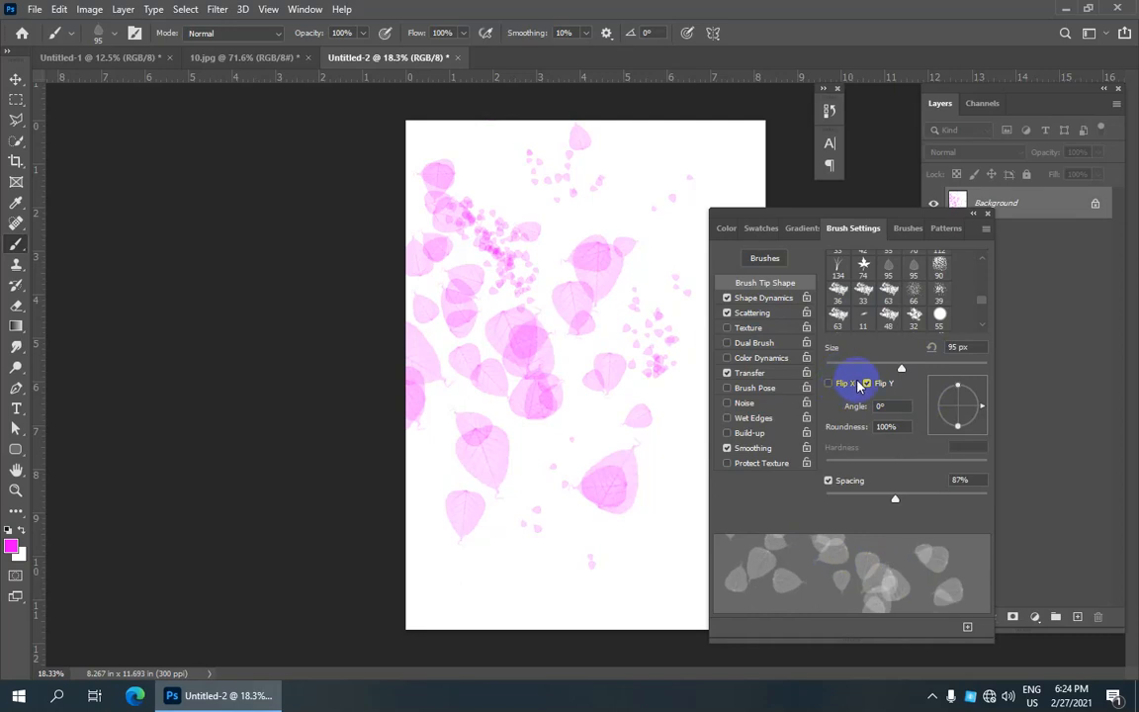
pyautogui.click(870, 384)
pyautogui.moveTo(983, 409)
pyautogui.mouseDown()
pyautogui.moveTo(976, 384)
pyautogui.moveTo(958, 381)
pyautogui.moveTo(973, 386)
pyautogui.moveTo(979, 445)
pyautogui.moveTo(918, 387)
pyautogui.moveTo(946, 363)
pyautogui.moveTo(897, 399)
pyautogui.moveTo(974, 356)
pyautogui.moveTo(927, 388)
pyautogui.moveTo(908, 371)
pyautogui.moveTo(948, 358)
pyautogui.moveTo(989, 414)
pyautogui.mouseUp()
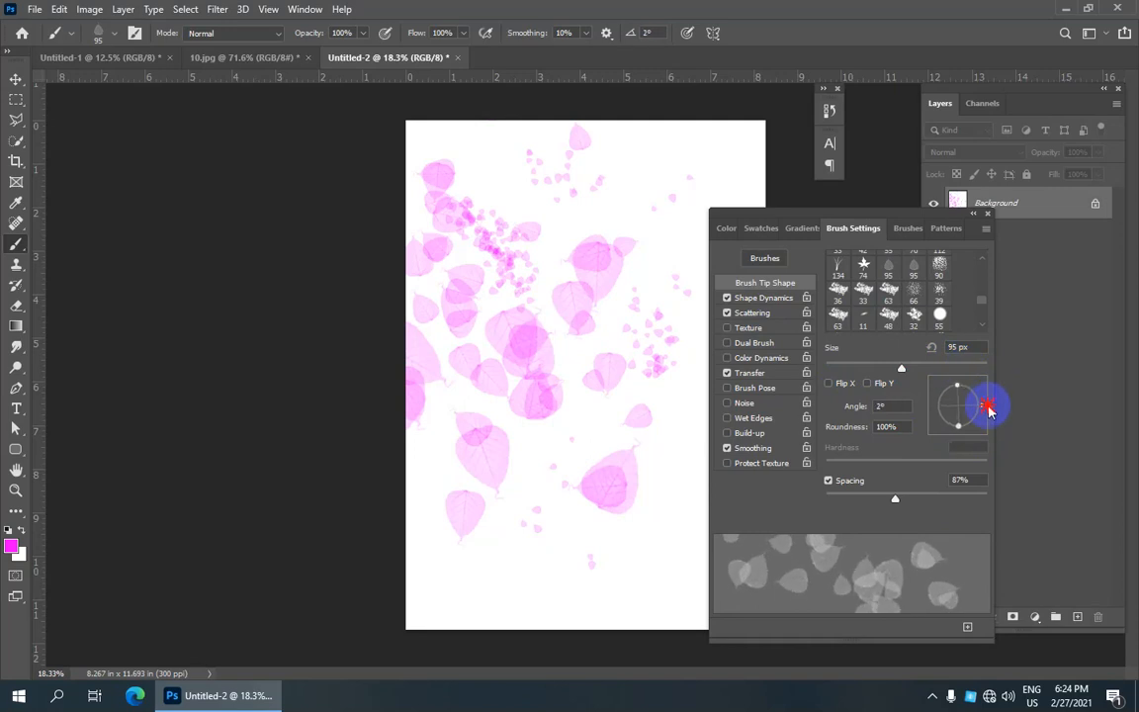
pyautogui.moveTo(693, 396)
pyautogui.mouseDown()
pyautogui.moveTo(699, 453)
pyautogui.moveTo(654, 492)
pyautogui.moveTo(528, 459)
pyautogui.mouseUp()
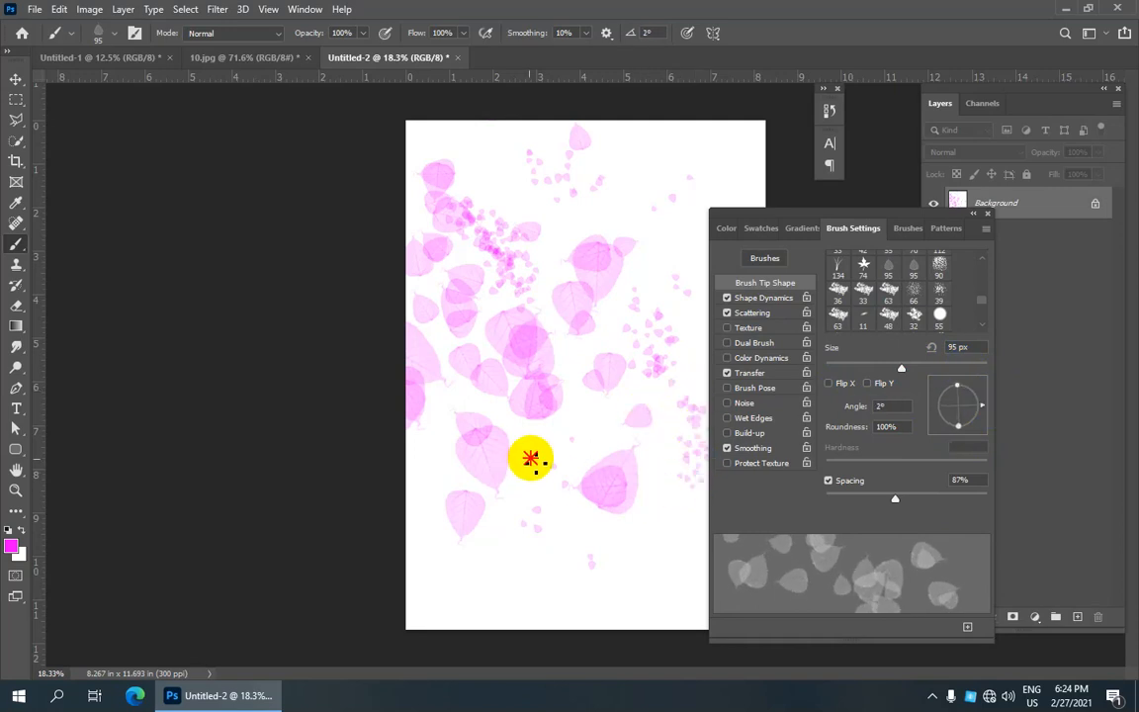
# - Collapse the floating brush panel group and move it next to the Layers panel, clear of the page
pyautogui.click(973, 216)
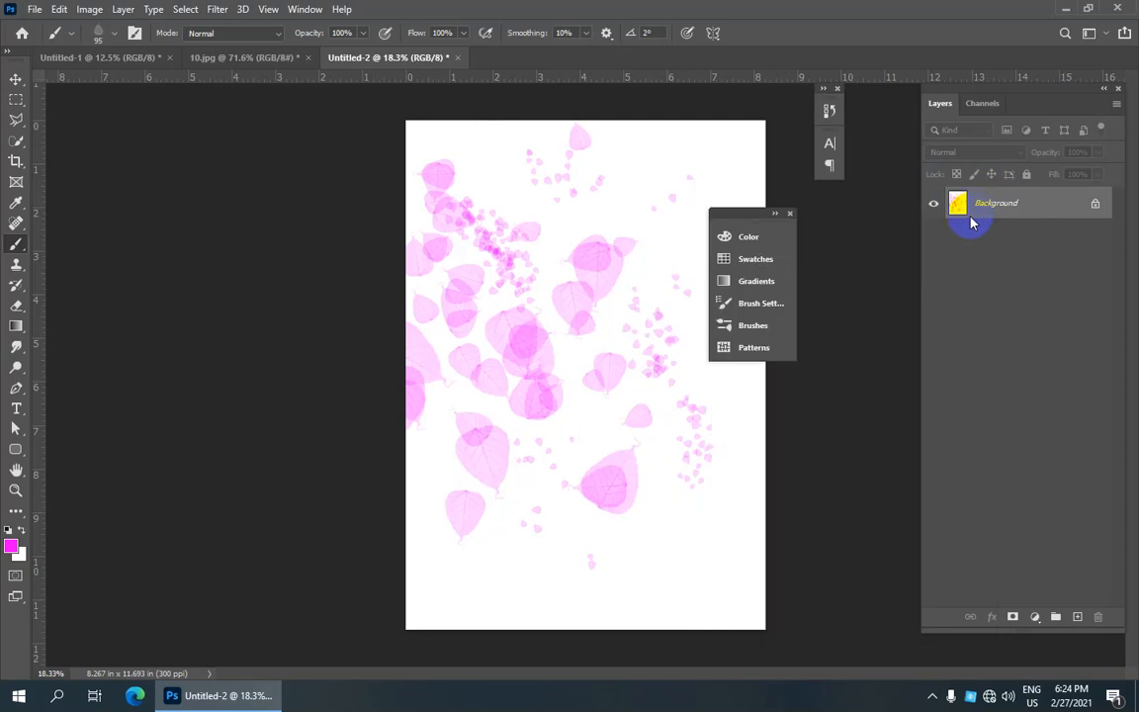
pyautogui.moveTo(745, 215)
pyautogui.mouseDown()
pyautogui.moveTo(818, 230)
pyautogui.moveTo(872, 200)
pyautogui.mouseUp()
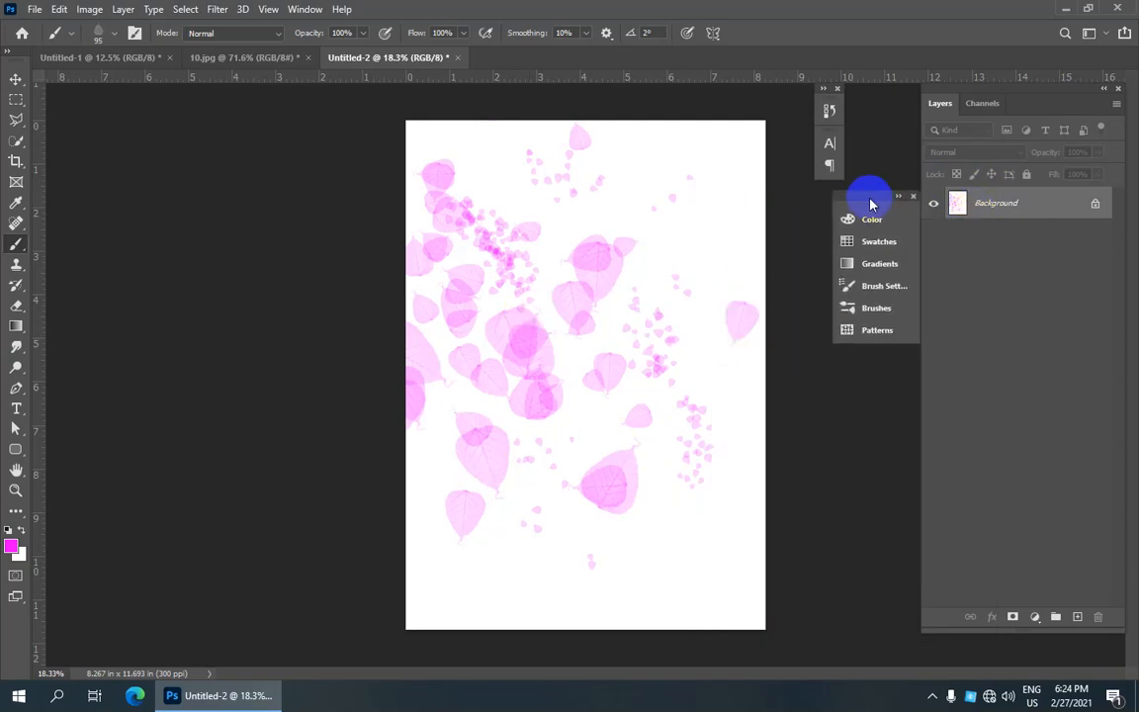
# - Set the foreground color to red (ff0000) and paint scattered leaf strokes in the page's upper-right area
pyautogui.click(10, 547)
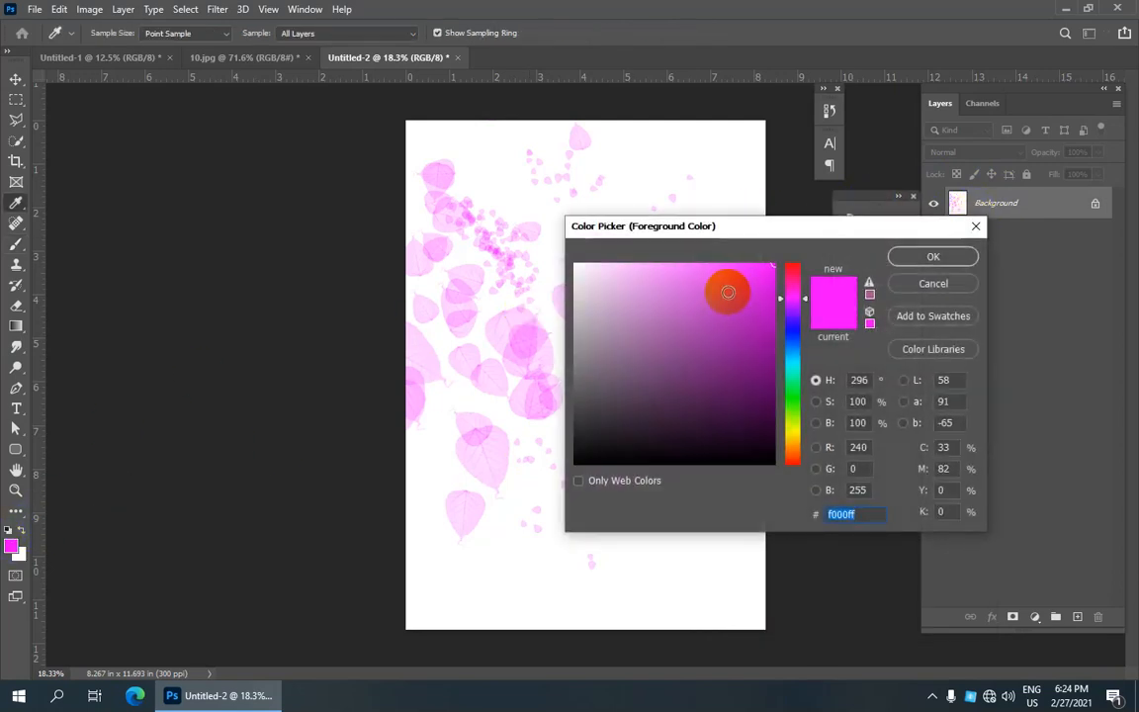
pyautogui.moveTo(793, 287); pyautogui.dragTo(795, 237)
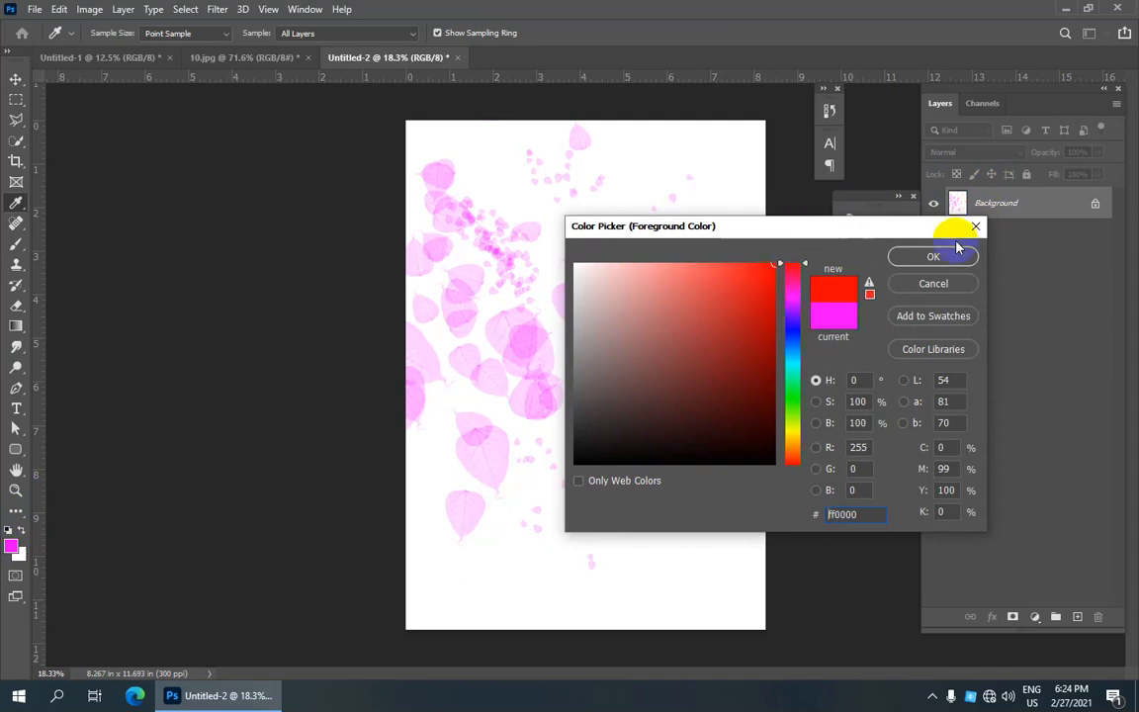
pyautogui.click(933, 256)
pyautogui.press('b')
pyautogui.moveTo(616, 182); pyautogui.dragTo(671, 249)
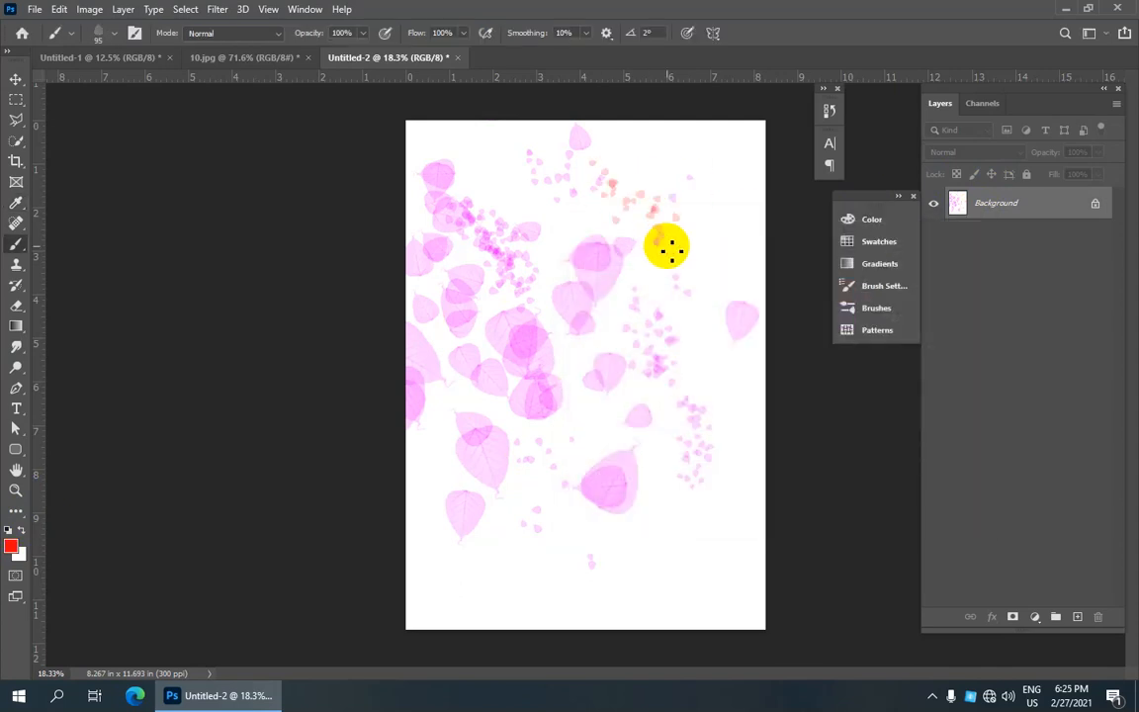
pyautogui.scroll(6, 671, 250)
pyautogui.moveTo(545, 149); pyautogui.dragTo(460, 392)
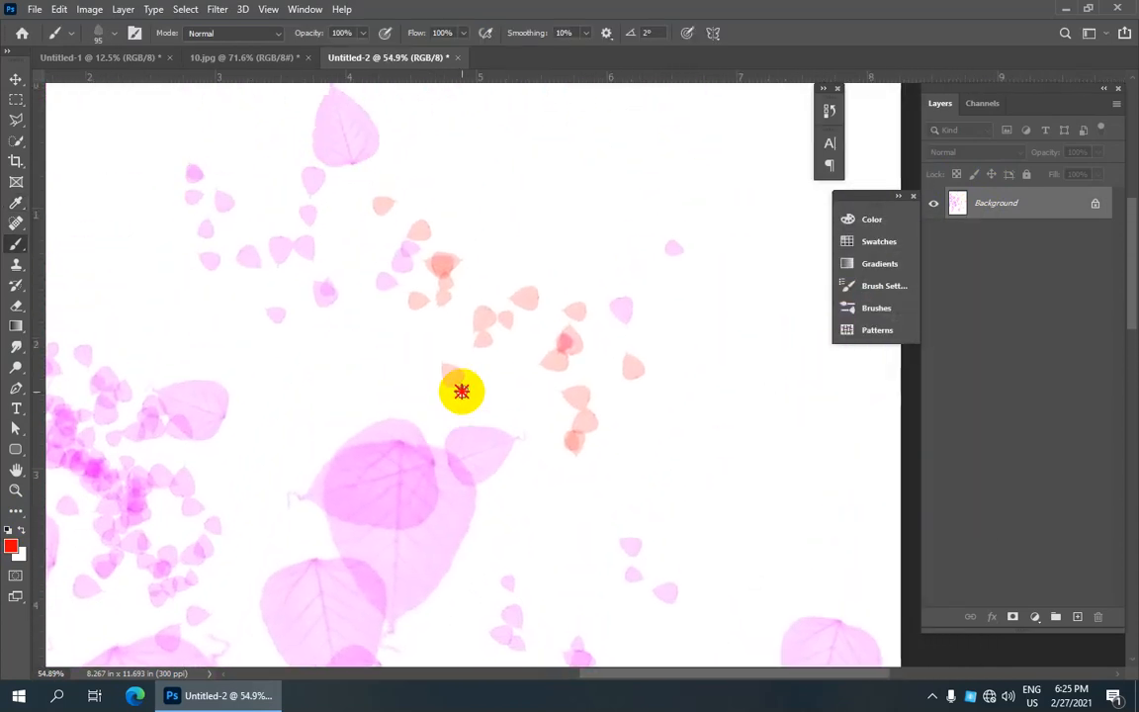
pyautogui.moveTo(568, 199)
pyautogui.mouseDown()
pyautogui.moveTo(678, 246)
pyautogui.moveTo(757, 348)
pyautogui.moveTo(686, 452)
pyautogui.moveTo(697, 449)
pyautogui.mouseUp()
pyautogui.scroll(-3, 702, 446)
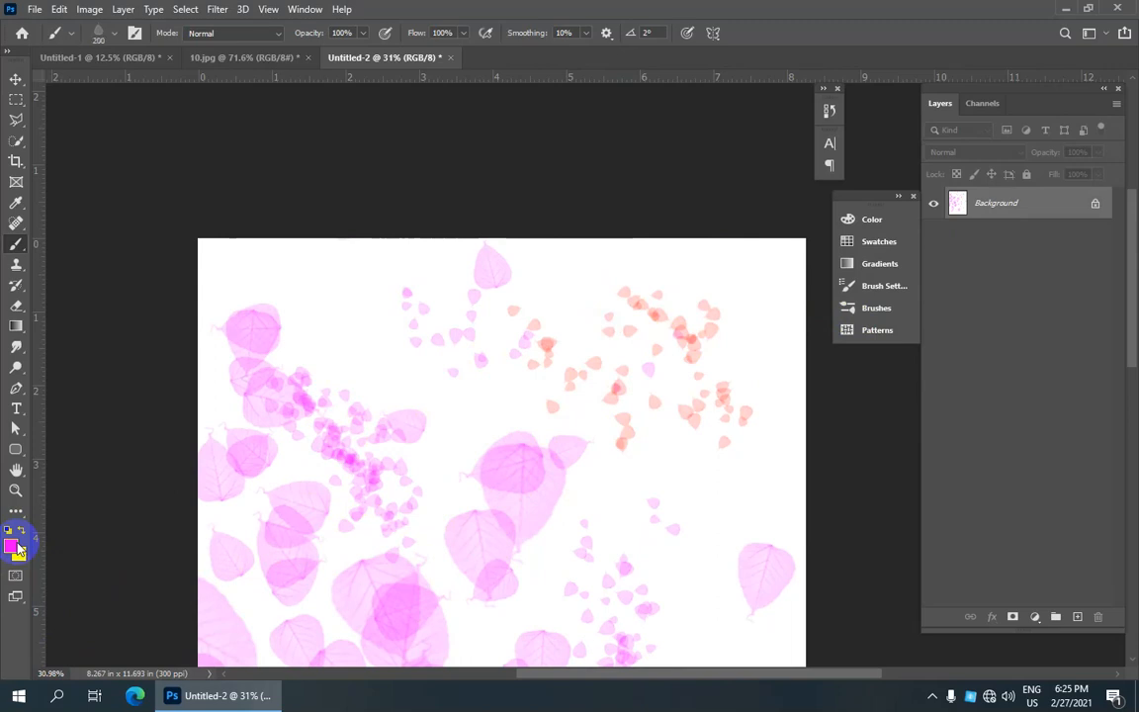
# - Change the foreground color to blue (1800ff) and paint 250 px leaves across the page's upper-left area
pyautogui.click(15, 545)
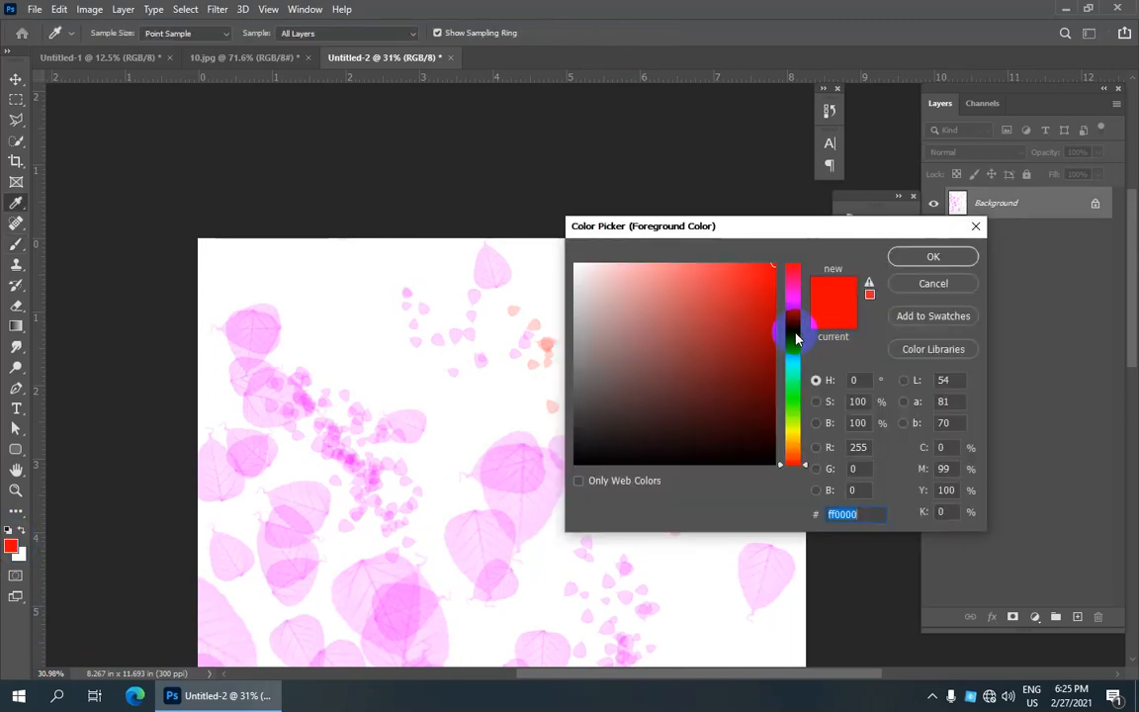
pyautogui.click(794, 327)
pyautogui.click(909, 257)
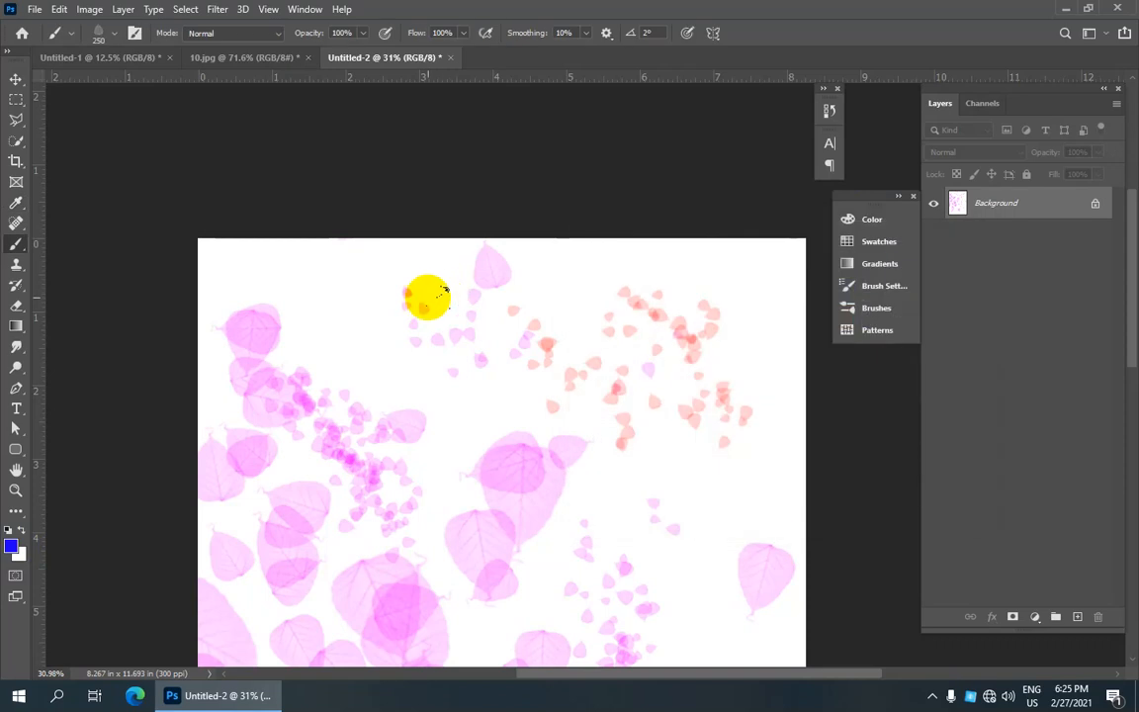
pyautogui.moveTo(321, 283); pyautogui.dragTo(437, 363)
pyautogui.scroll(3, 376, 328)
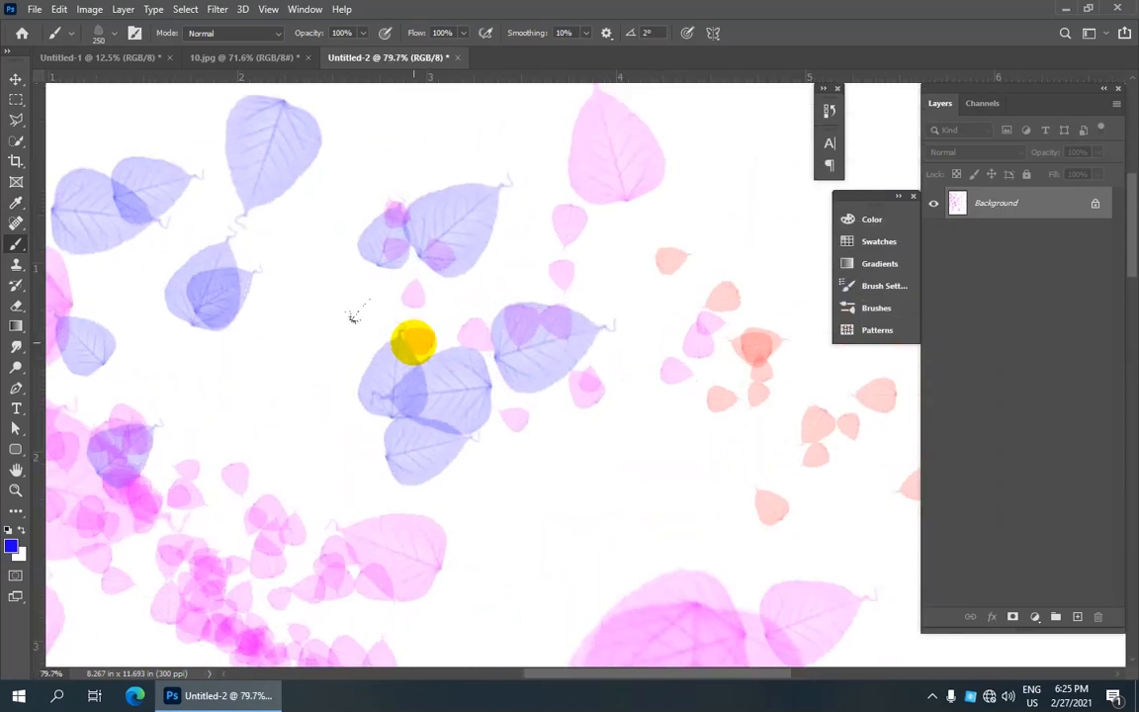
pyautogui.scroll(-5, 382, 336)
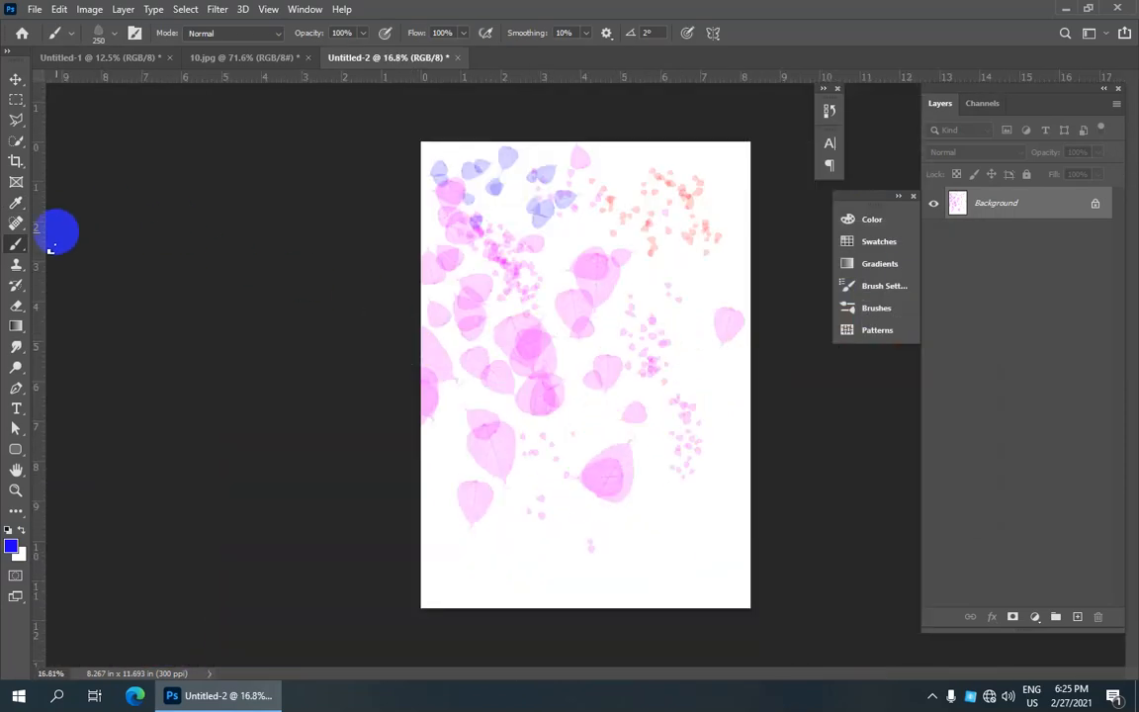
# - Choose the Grass brush preset and paint a long curved row of blue grass across the page's lower part
pyautogui.click(115, 35)
pyautogui.scroll(5, 87, 242)
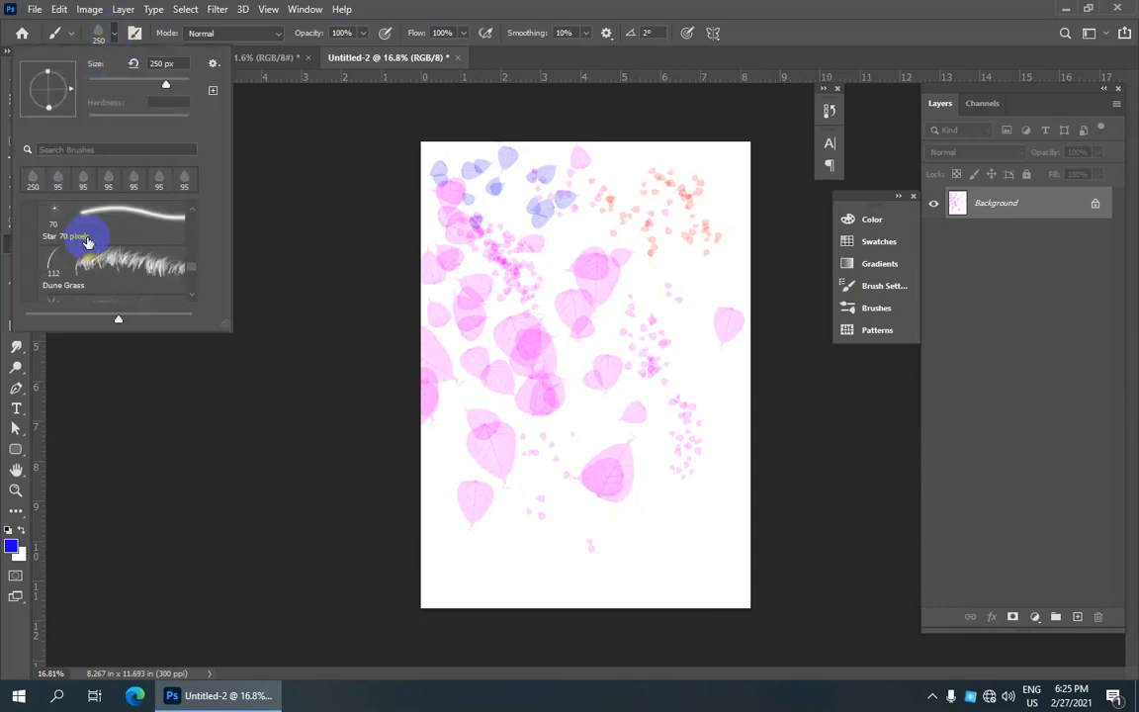
pyautogui.scroll(-1, 87, 243)
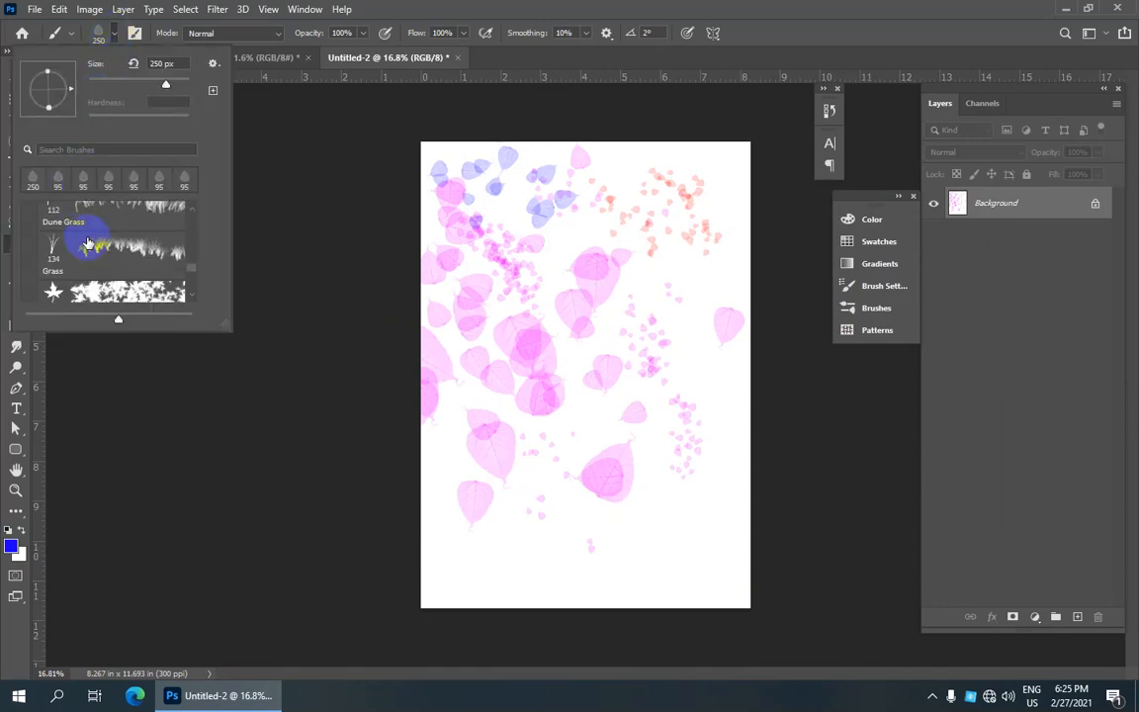
pyautogui.click(87, 242)
pyautogui.click(526, 508)
pyautogui.moveTo(521, 501)
pyautogui.mouseDown()
pyautogui.moveTo(548, 531)
pyautogui.moveTo(640, 544)
pyautogui.moveTo(688, 504)
pyautogui.mouseUp()
pyautogui.scroll(8, 605, 561)
pyautogui.moveTo(560, 572); pyautogui.dragTo(559, 312)
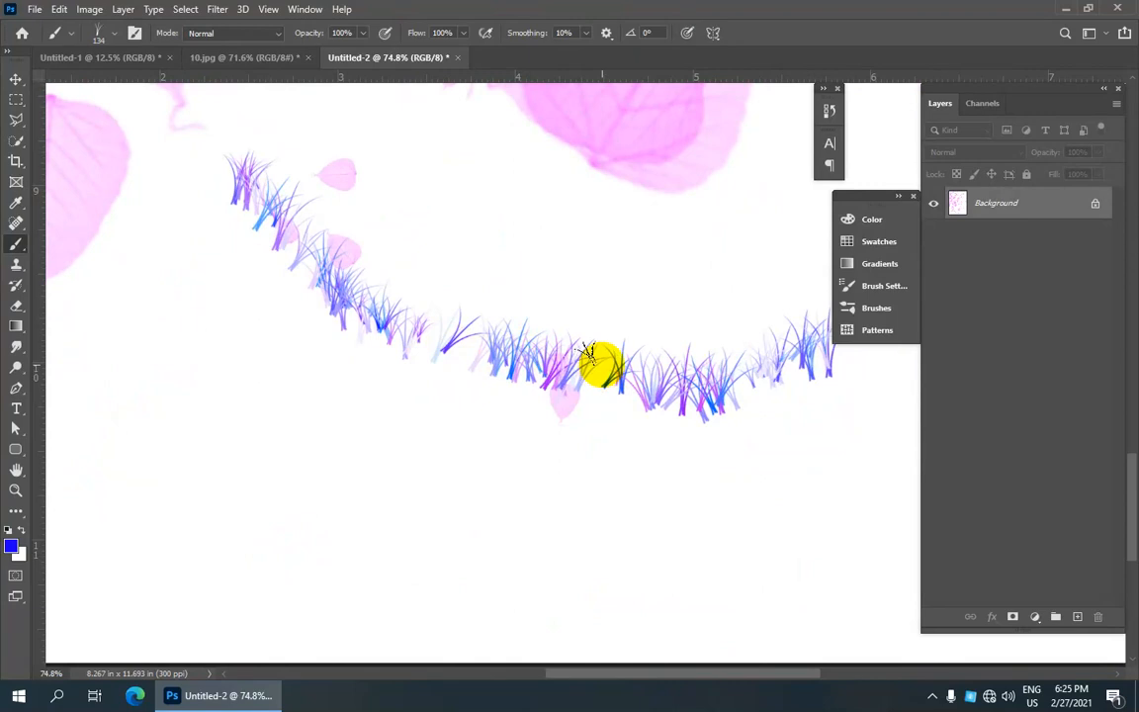
# - Set the foreground color to red (ff0000) and the background color to blue (1200ff)
pyautogui.click(12, 545)
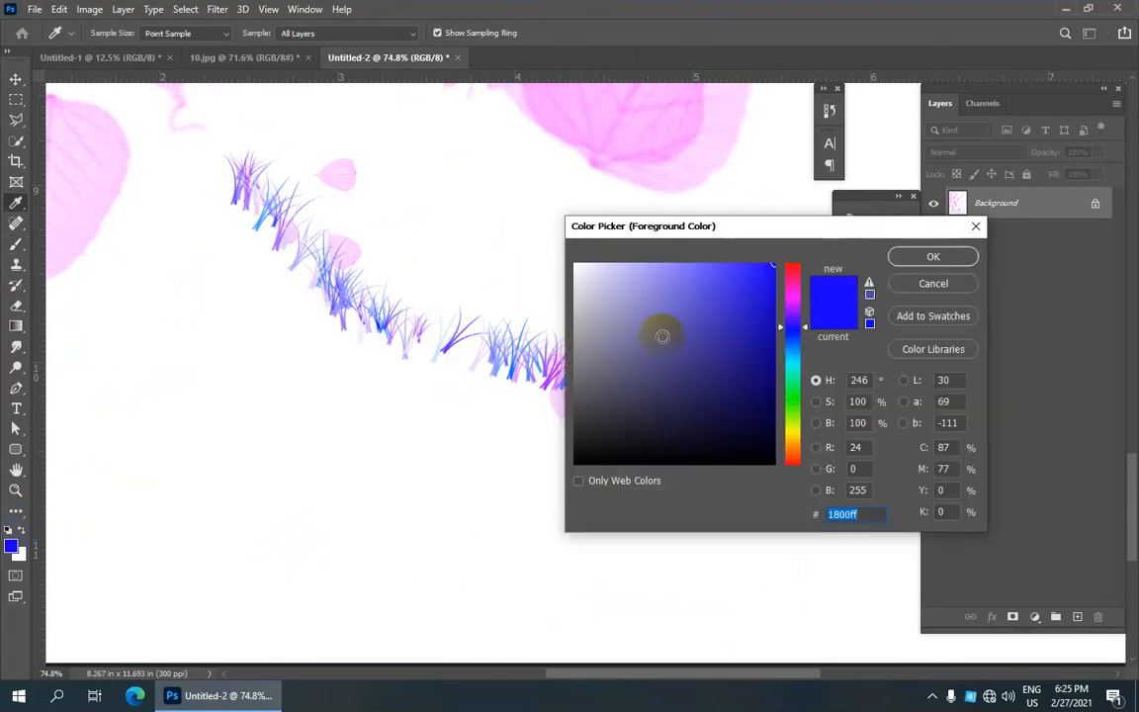
pyautogui.click(791, 271)
pyautogui.moveTo(792, 273); pyautogui.dragTo(793, 219)
pyautogui.click(914, 260)
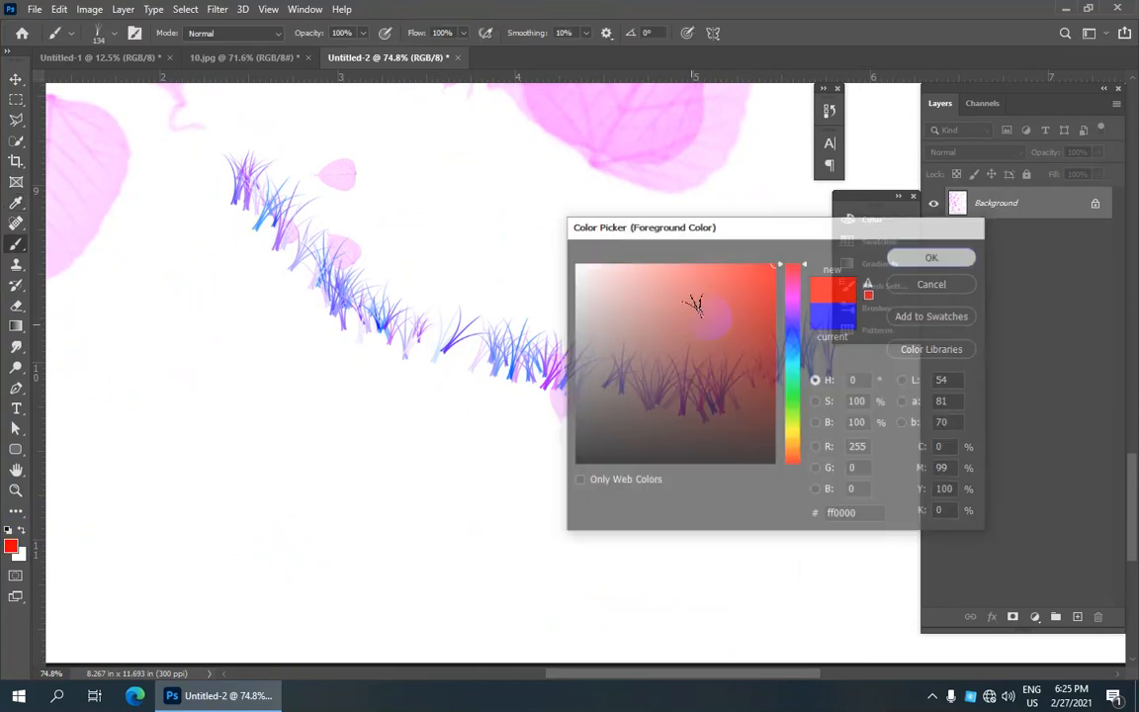
pyautogui.click(20, 555)
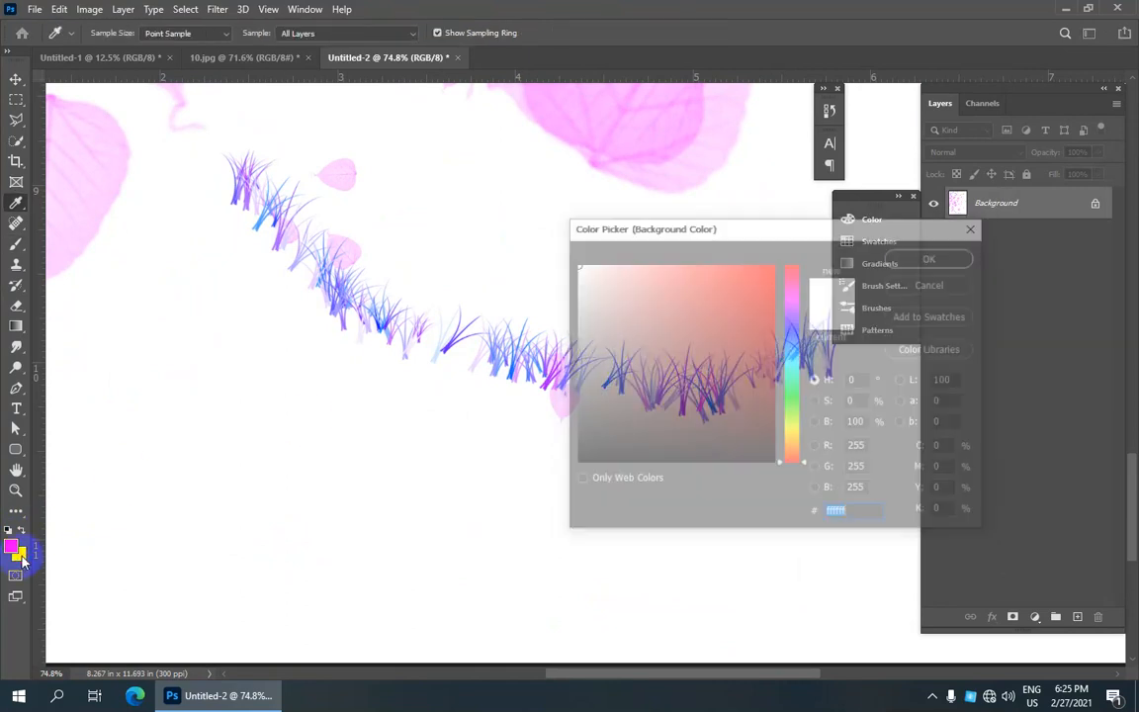
pyautogui.click(720, 319)
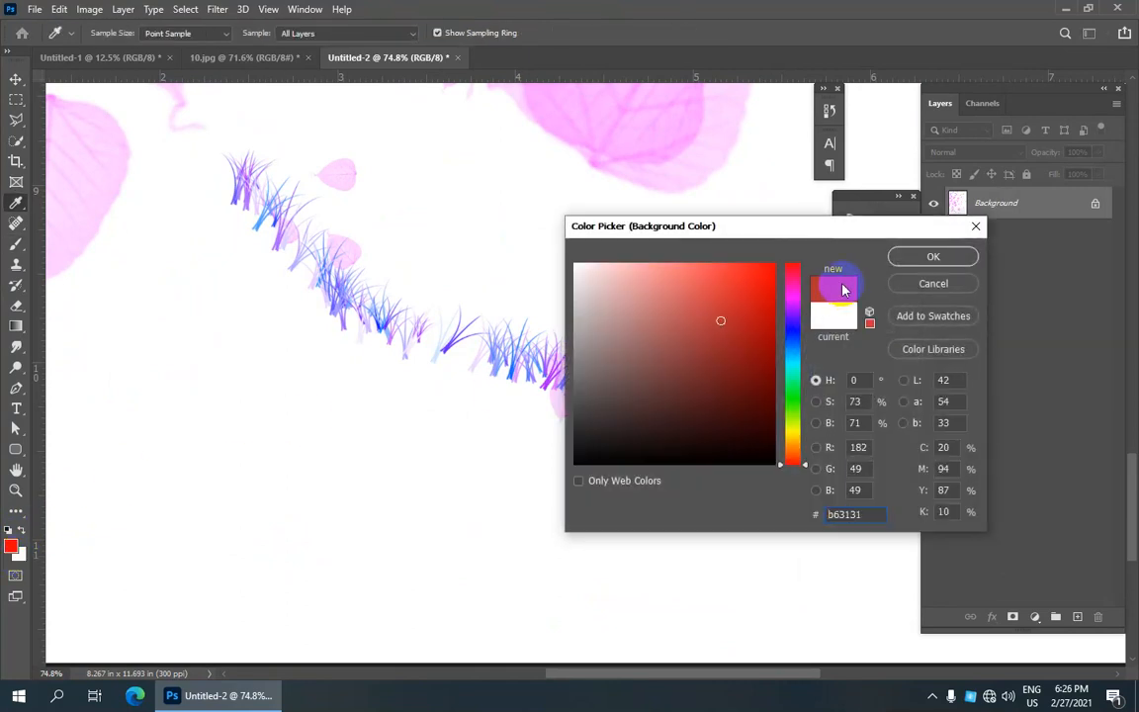
pyautogui.click(795, 328)
pyautogui.moveTo(733, 334); pyautogui.dragTo(930, 227)
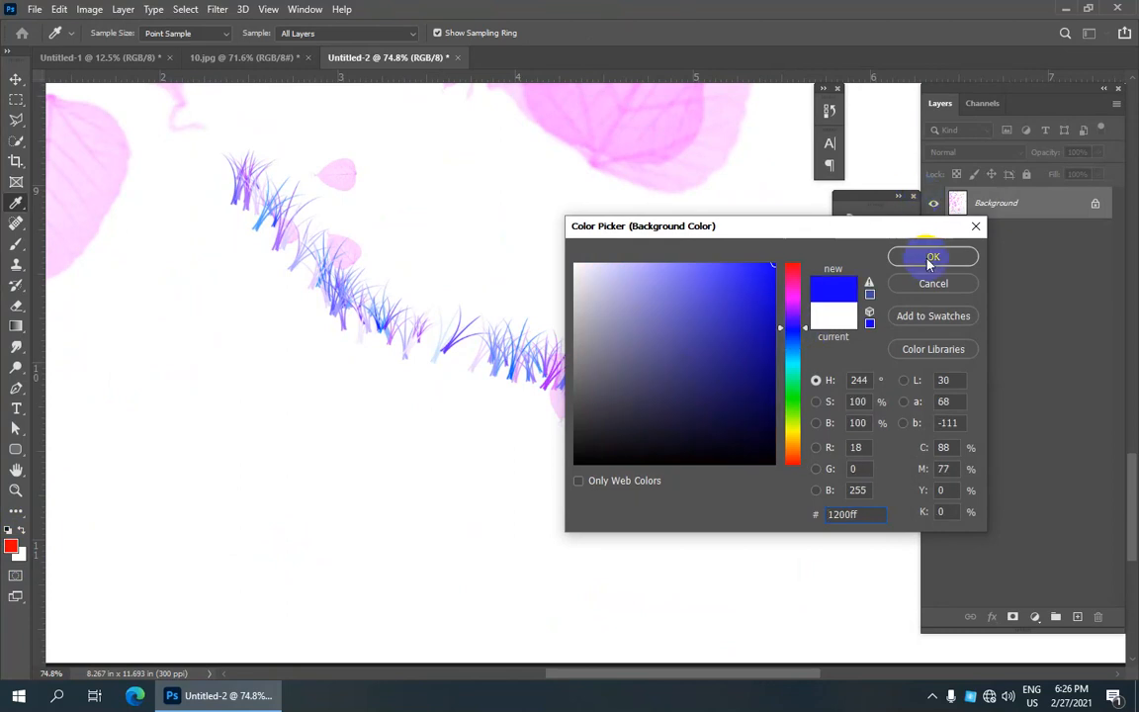
pyautogui.click(929, 259)
# - Paint three rows of mixed red and blue grass below the curved blue row
pyautogui.moveTo(255, 368); pyautogui.dragTo(521, 450)
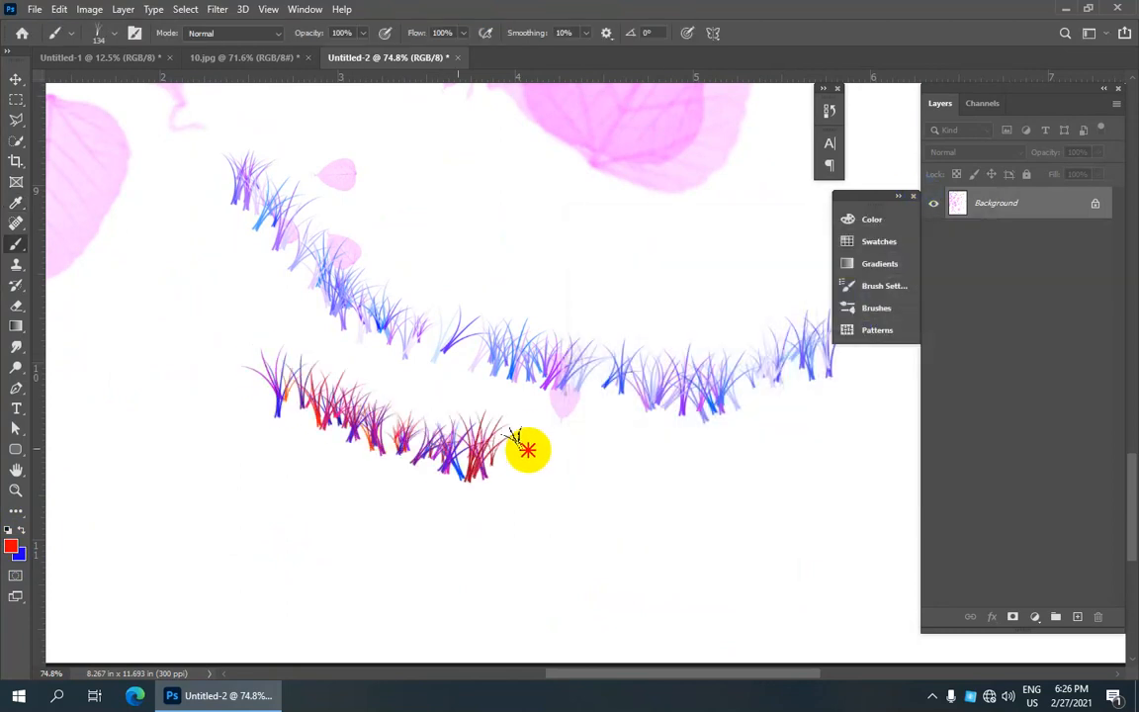
pyautogui.scroll(5, 311, 371)
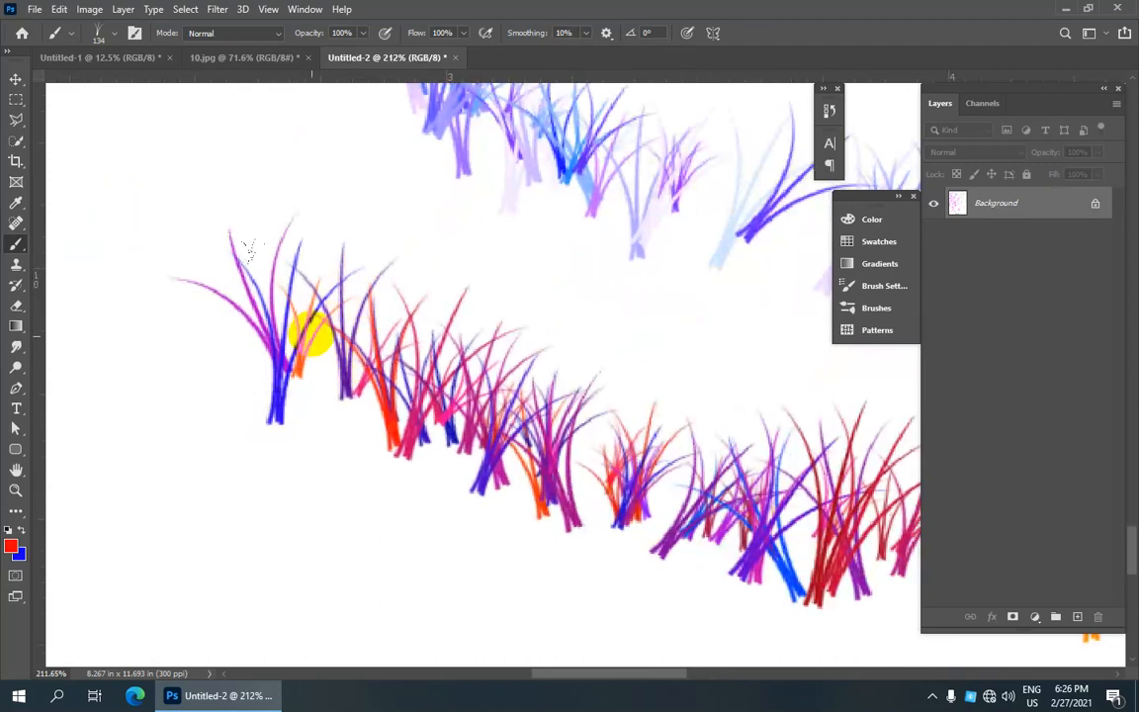
pyautogui.scroll(-8, 401, 331)
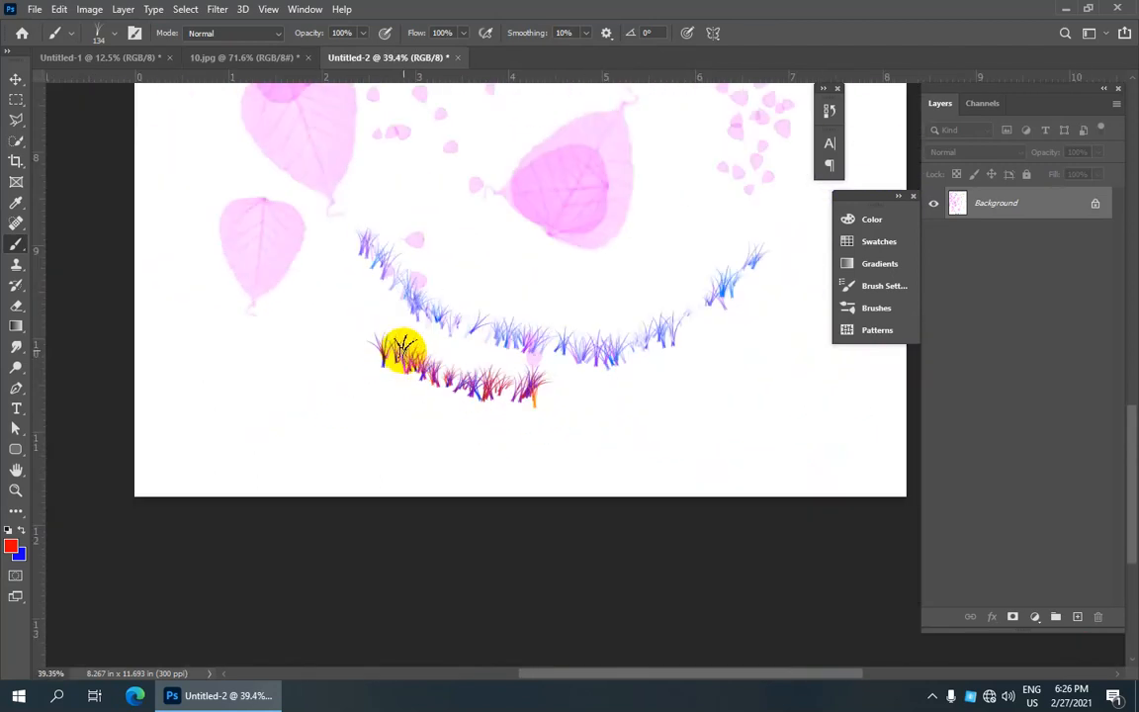
pyautogui.moveTo(255, 354)
pyautogui.mouseDown()
pyautogui.moveTo(287, 382)
pyautogui.moveTo(477, 447)
pyautogui.mouseUp()
pyautogui.moveTo(603, 423); pyautogui.dragTo(641, 411)
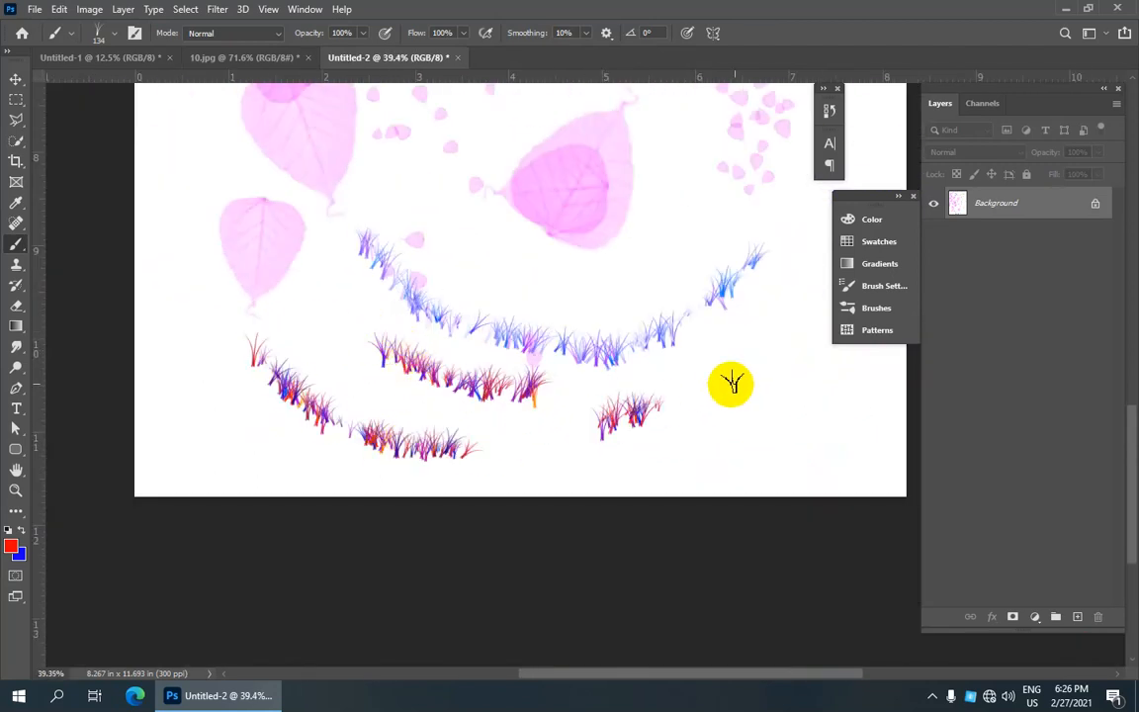
# - Set the foreground color to green (18ff00) and the background color to red (ff0000), and return to the Brush tool
pyautogui.click(12, 545)
pyautogui.click(792, 400)
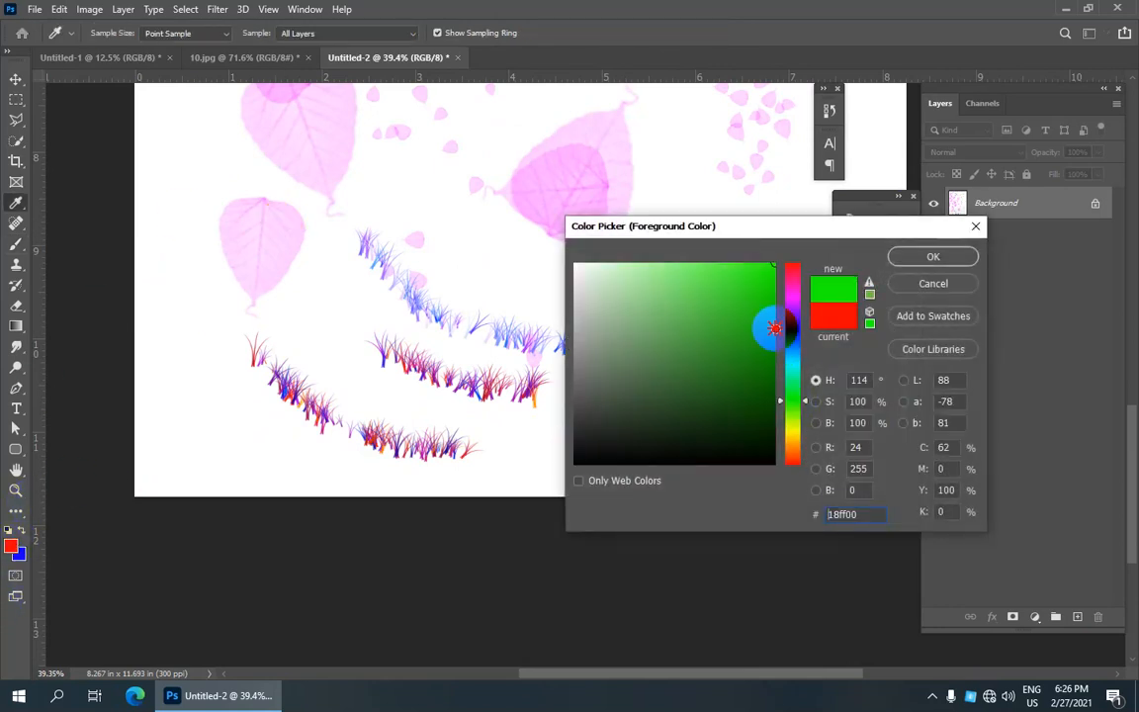
pyautogui.click(932, 256)
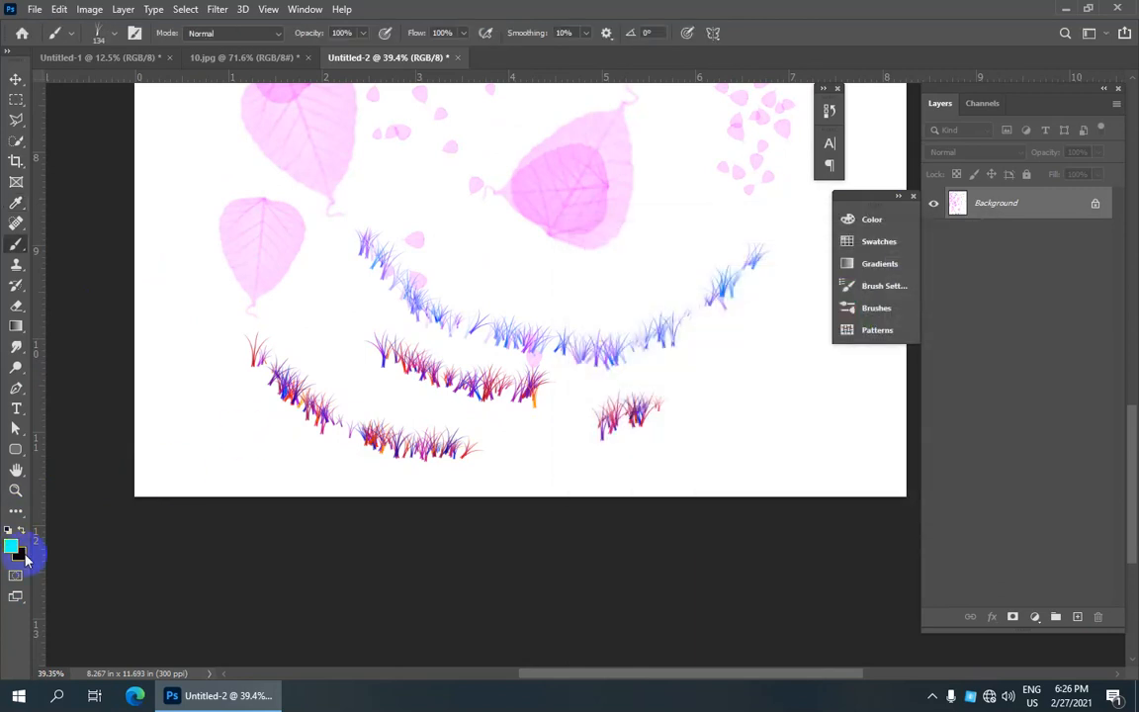
pyautogui.click(24, 556)
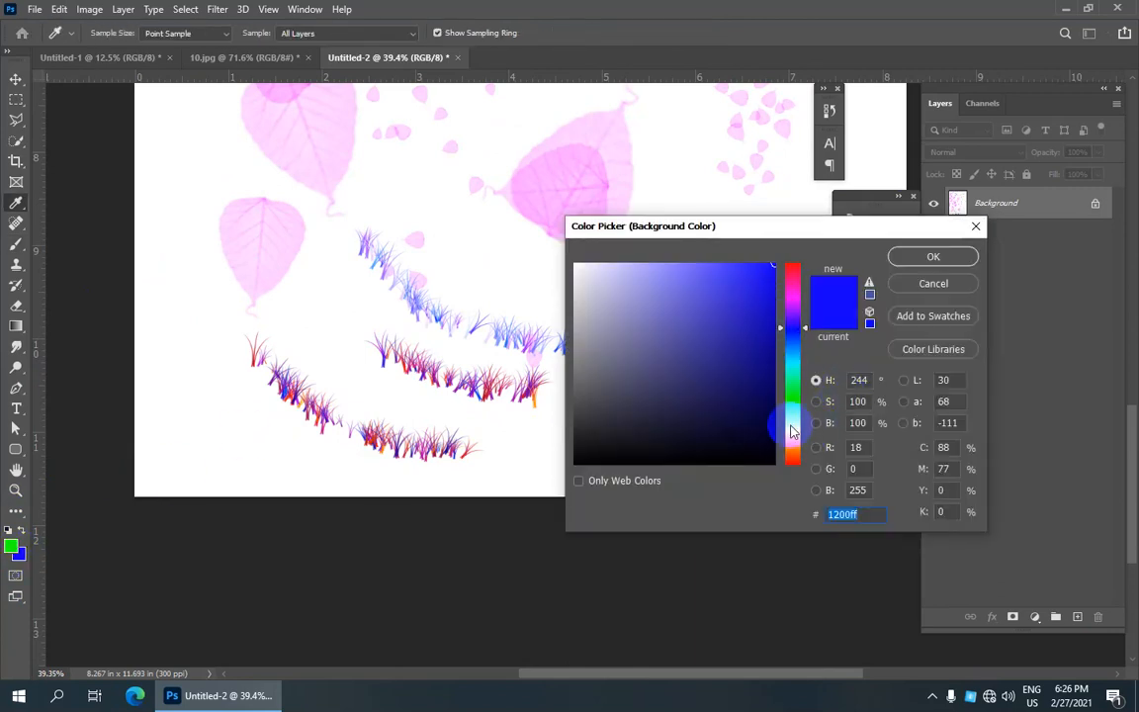
pyautogui.click(792, 266)
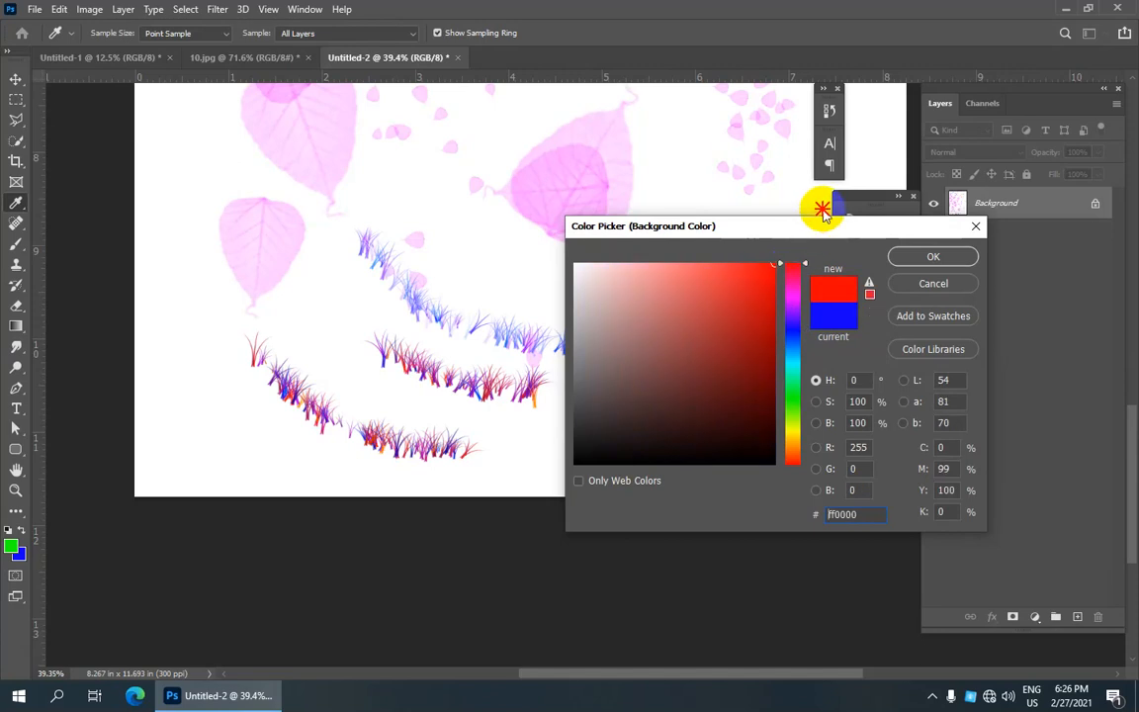
pyautogui.click(929, 259)
pyautogui.press('b')
# - Paint two rows of mixed green and red grass near the page's lower-left corner
pyautogui.scroll(4, 298, 393)
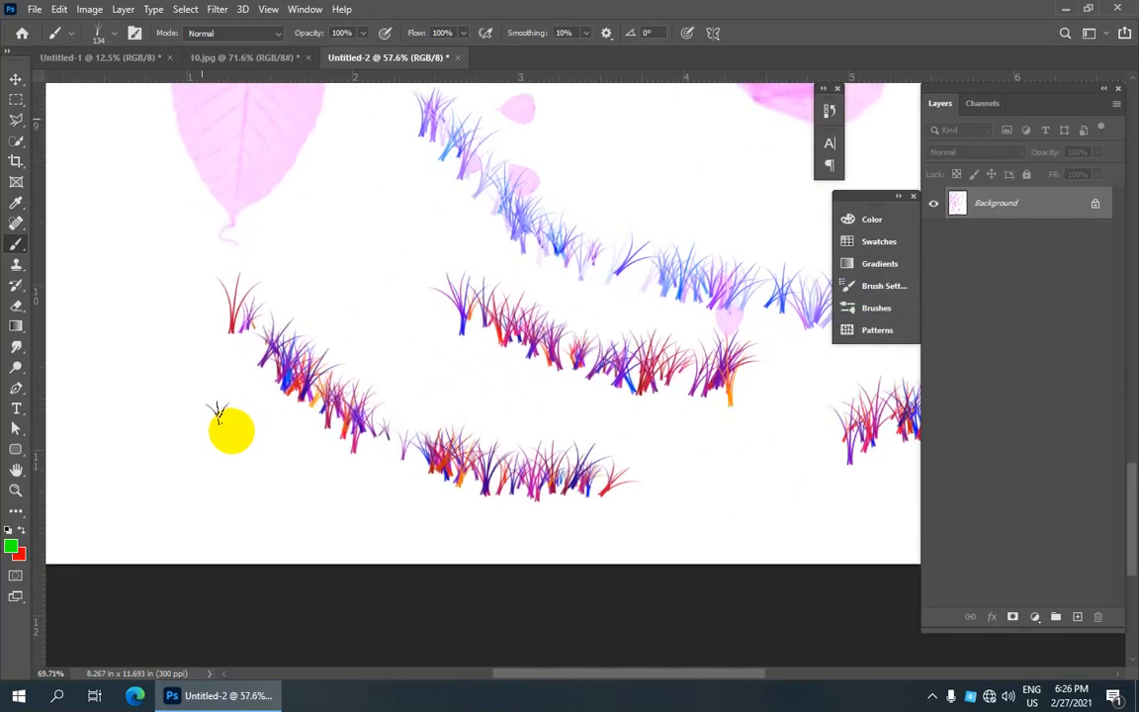
pyautogui.moveTo(139, 376)
pyautogui.mouseDown()
pyautogui.moveTo(242, 453)
pyautogui.moveTo(405, 485)
pyautogui.mouseUp()
pyautogui.scroll(9, 241, 481)
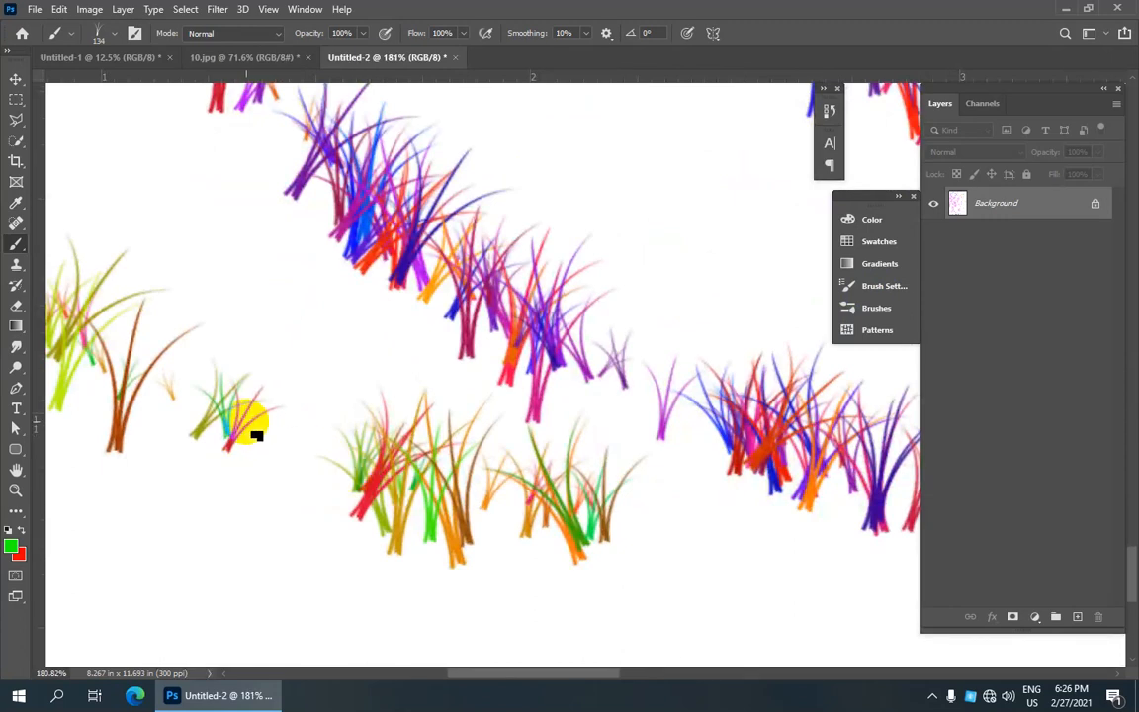
pyautogui.scroll(-10, 246, 455)
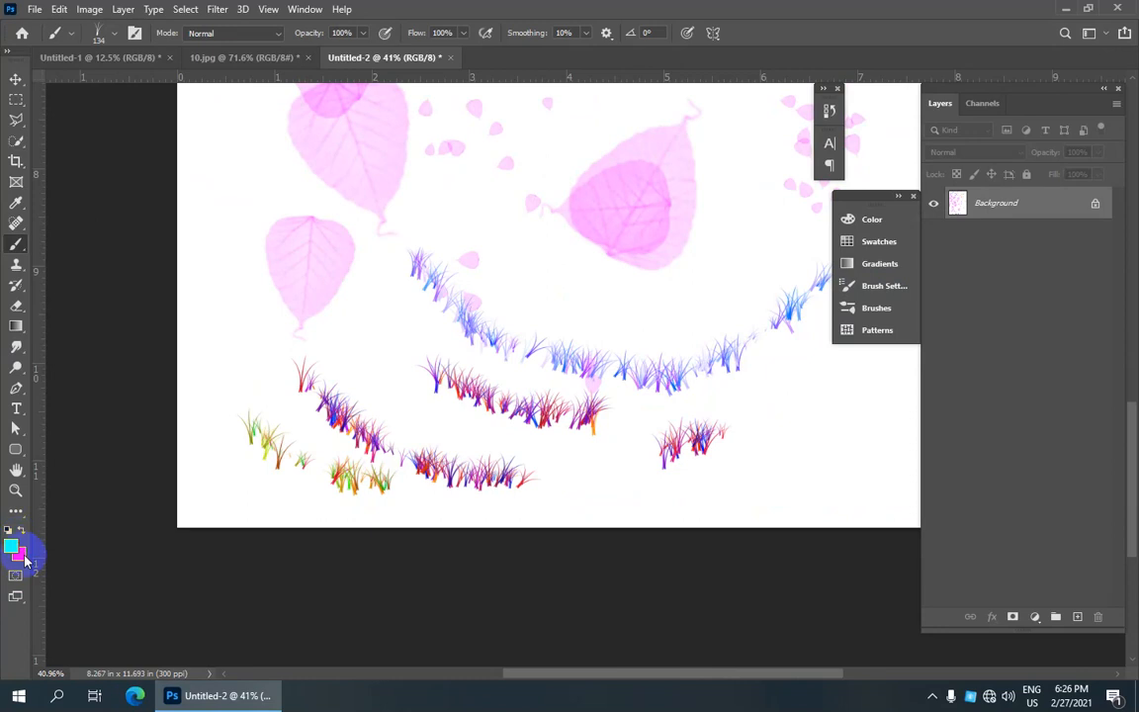
pyautogui.moveTo(218, 346)
pyautogui.mouseDown()
pyautogui.moveTo(270, 411)
pyautogui.moveTo(307, 421)
pyautogui.mouseUp()
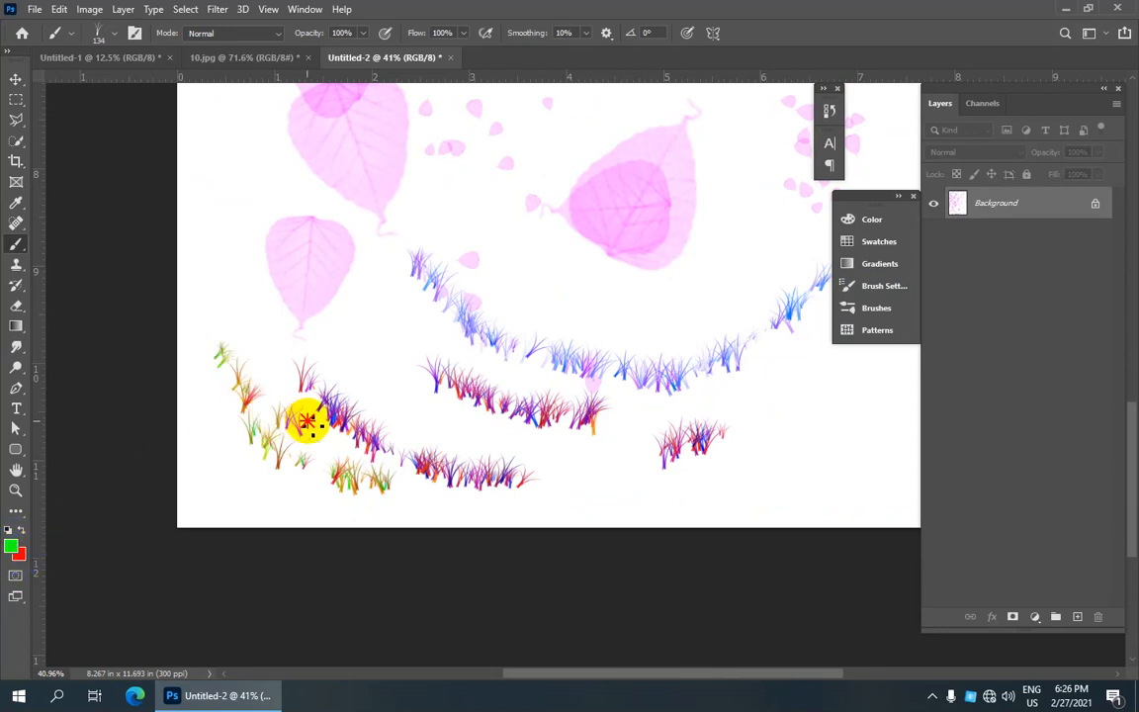
pyautogui.scroll(-5, 335, 484)
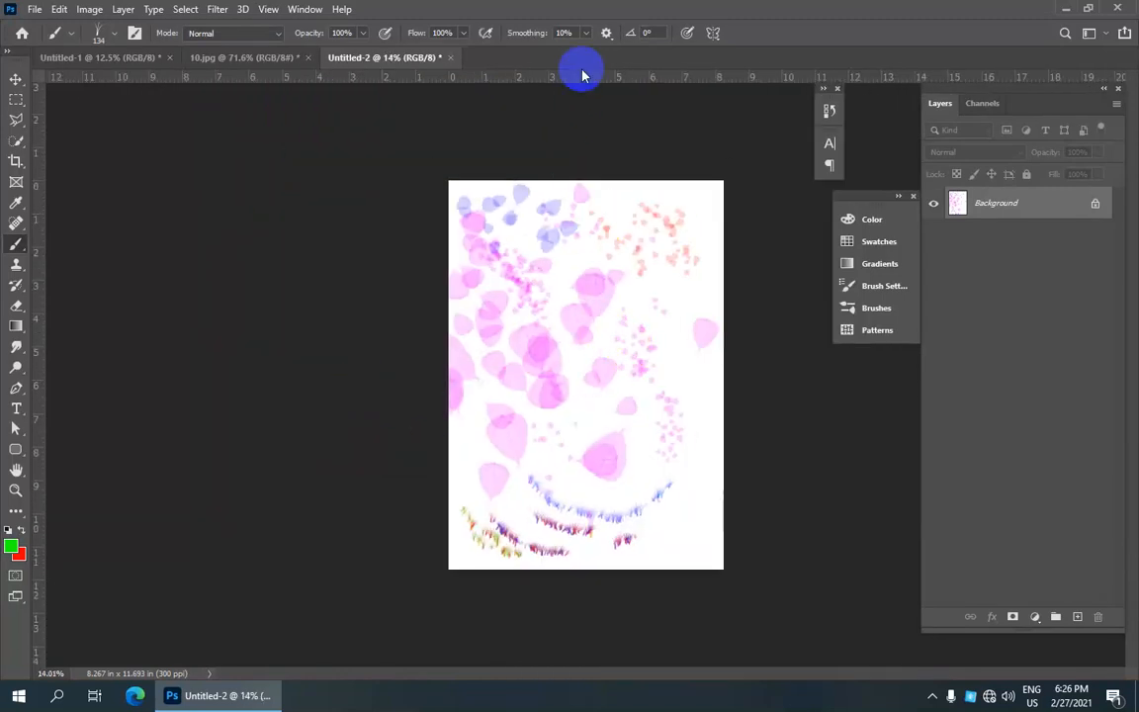
# - Show the History panel and revert the page to its initial Untitled-2 snapshot to clear all the painting
pyautogui.click(307, 12)
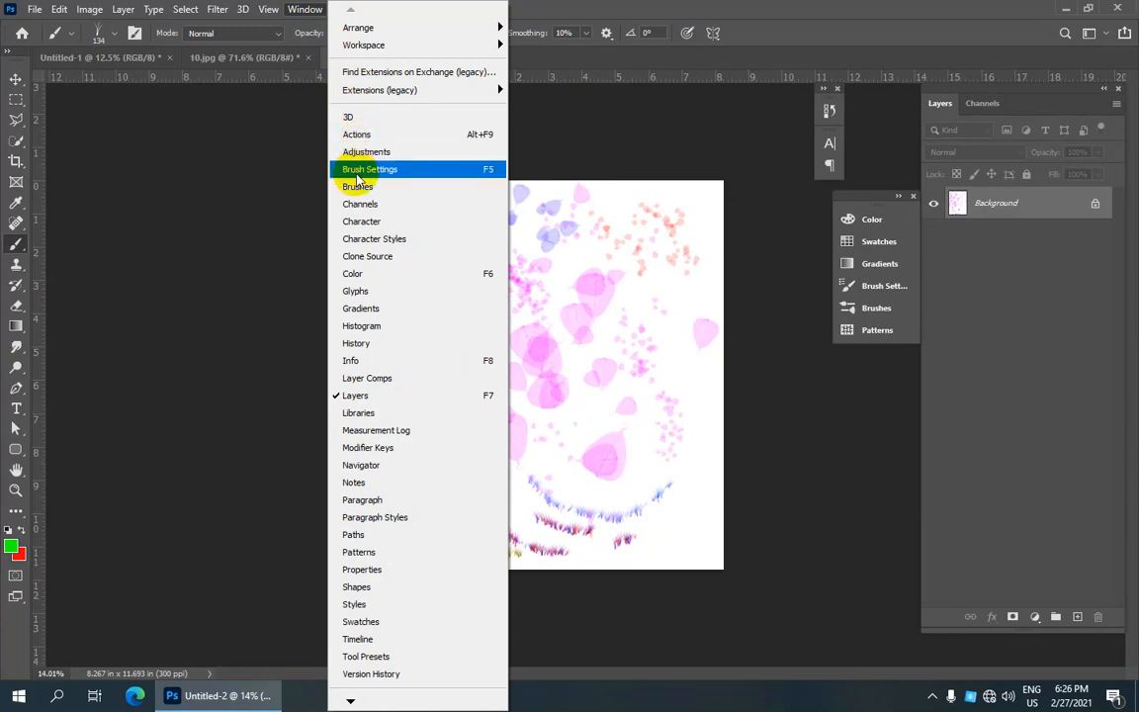
pyautogui.click(400, 342)
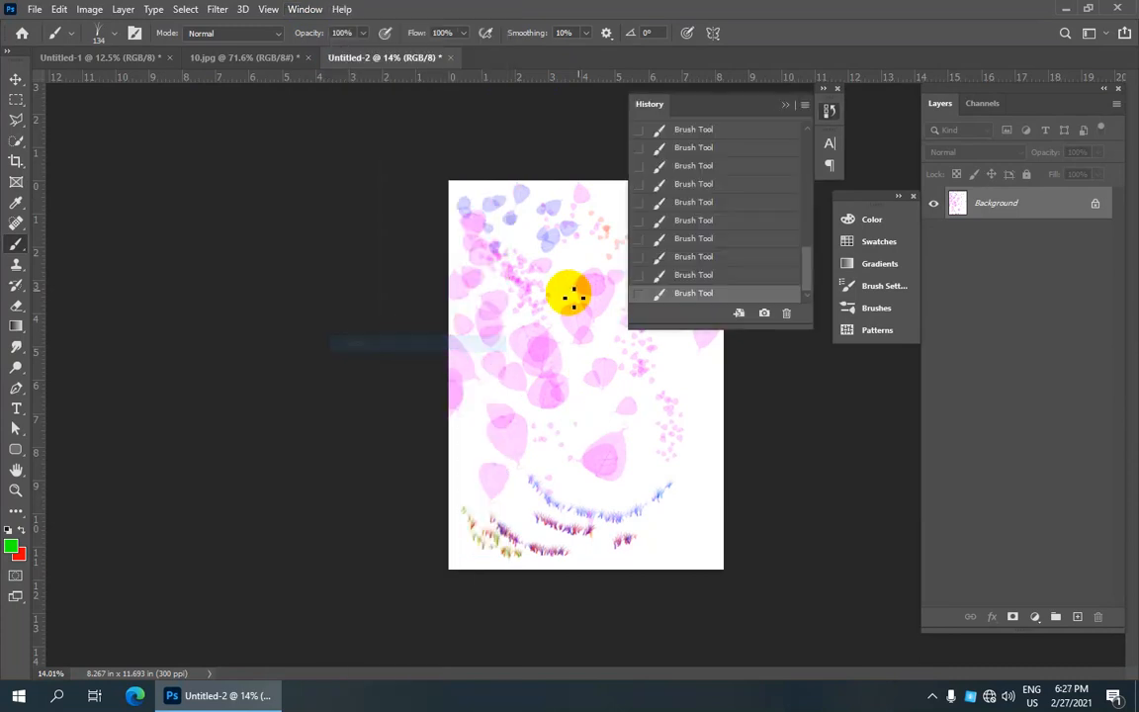
pyautogui.scroll(5, 687, 226)
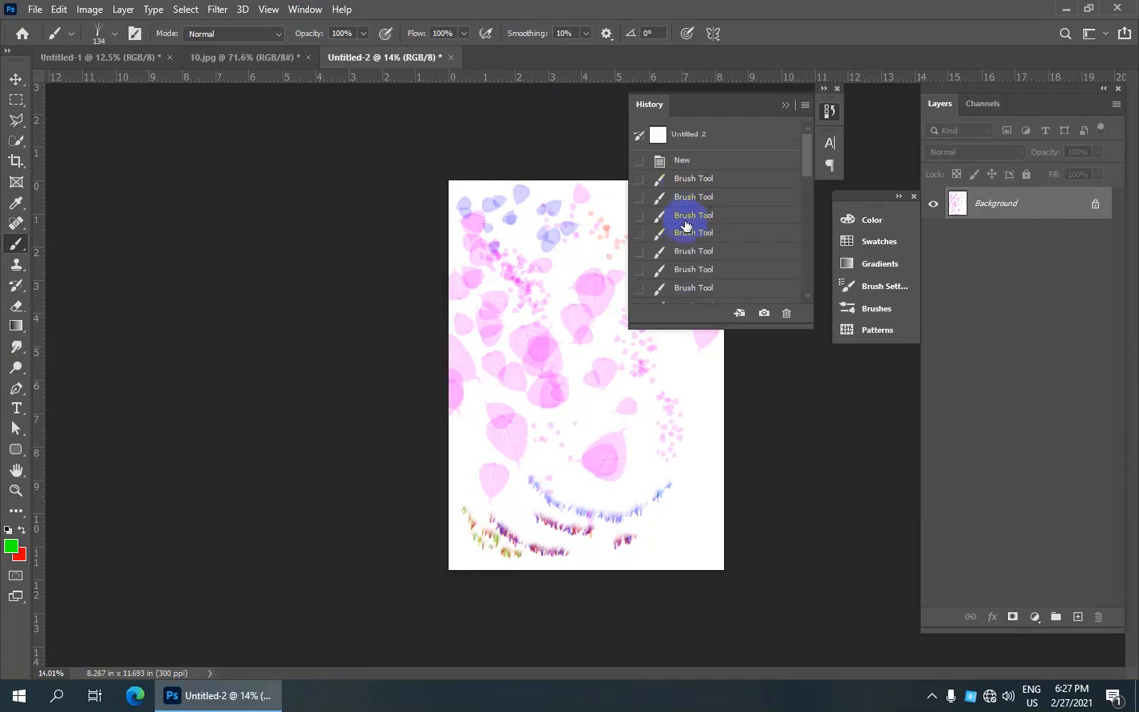
pyautogui.click(689, 137)
pyautogui.scroll(3, 539, 383)
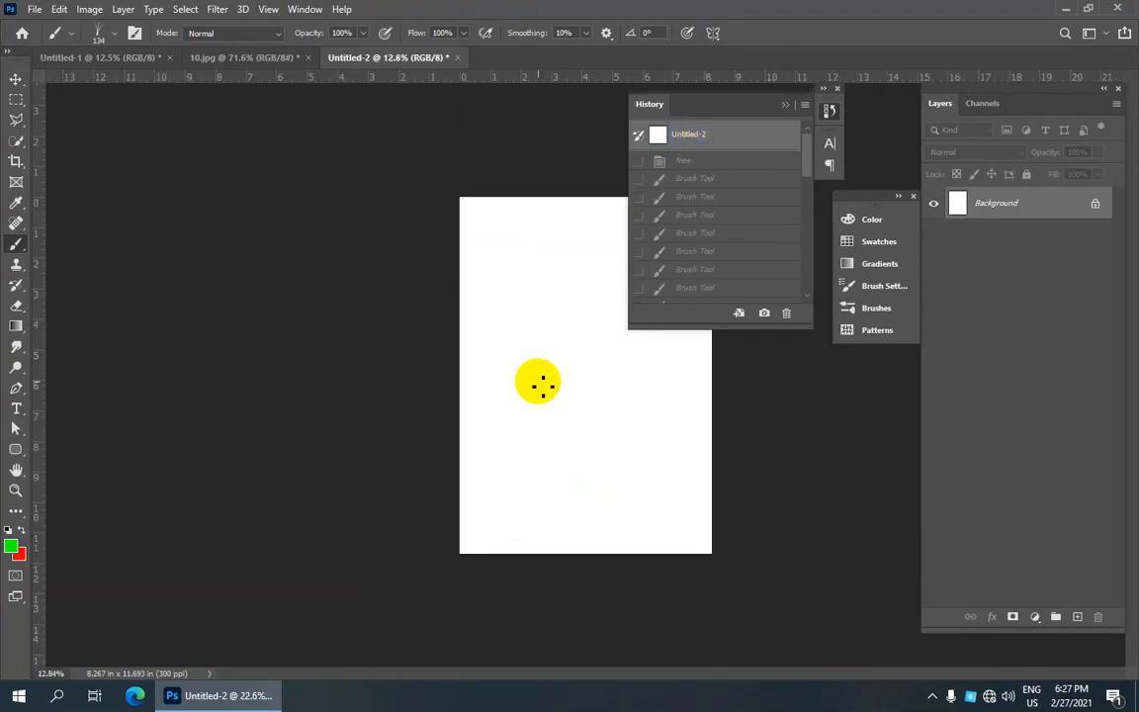
pyautogui.scroll(-1, 539, 384)
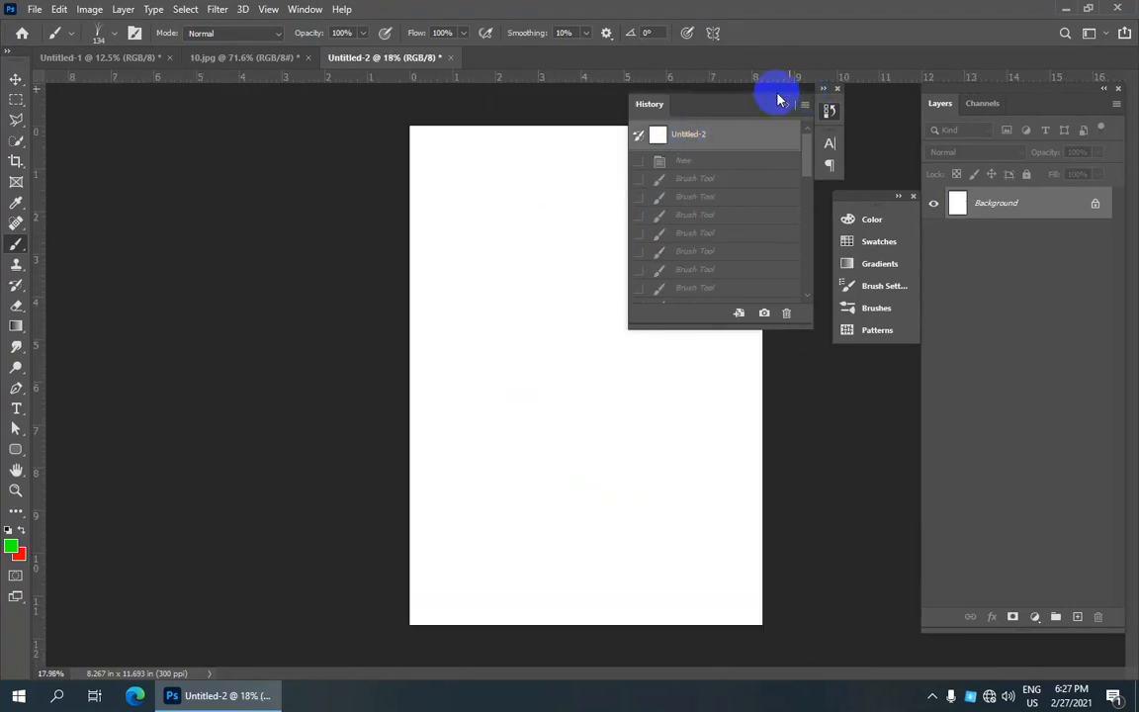
# - Detach the History panel from its collapsed dock and float it expanded over the page's upper-right corner
pyautogui.moveTo(745, 106)
pyautogui.mouseDown()
pyautogui.moveTo(876, 324)
pyautogui.moveTo(856, 362)
pyautogui.mouseUp()
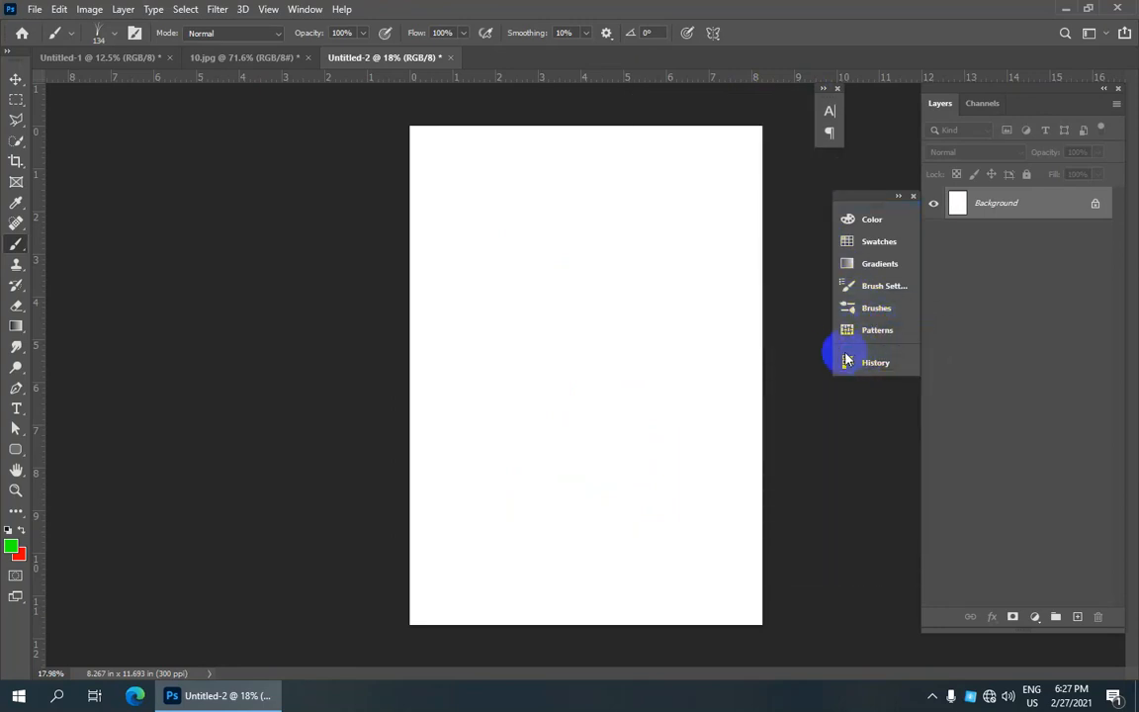
pyautogui.click(852, 364)
pyautogui.moveTo(743, 353); pyautogui.dragTo(746, 121)
pyautogui.scroll(1, 501, 214)
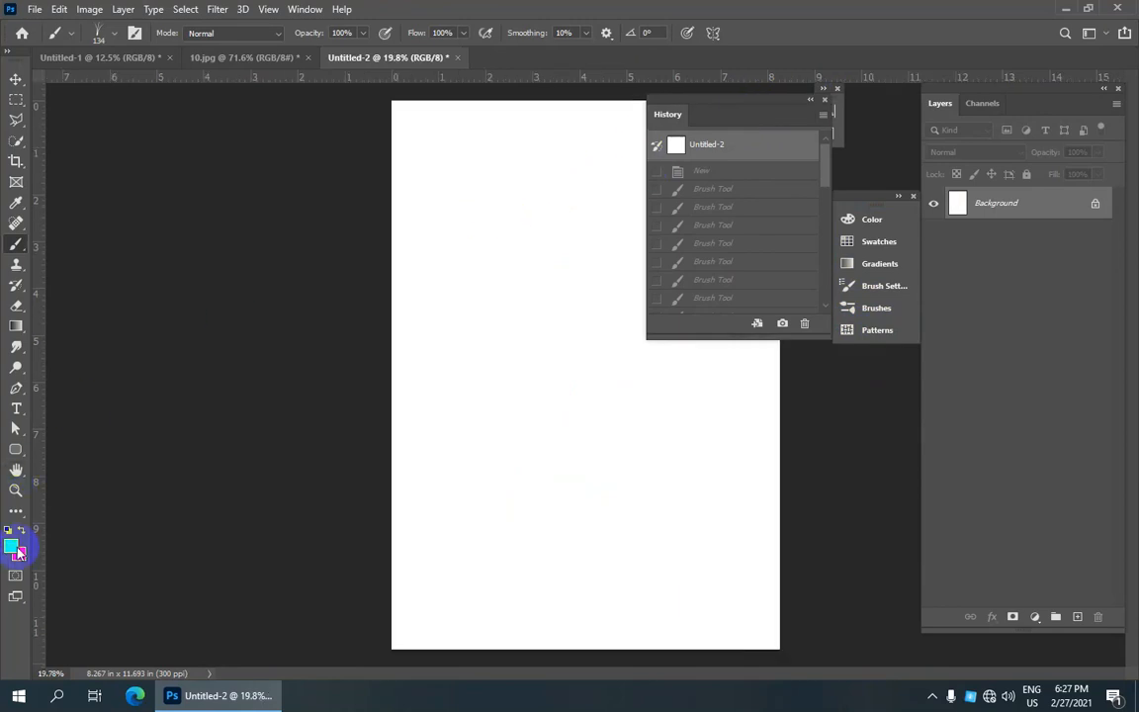
# - Switch to the Pencil tool, try a short green wavy stroke on the page, and undo it
pyautogui.rightClick(16, 245)
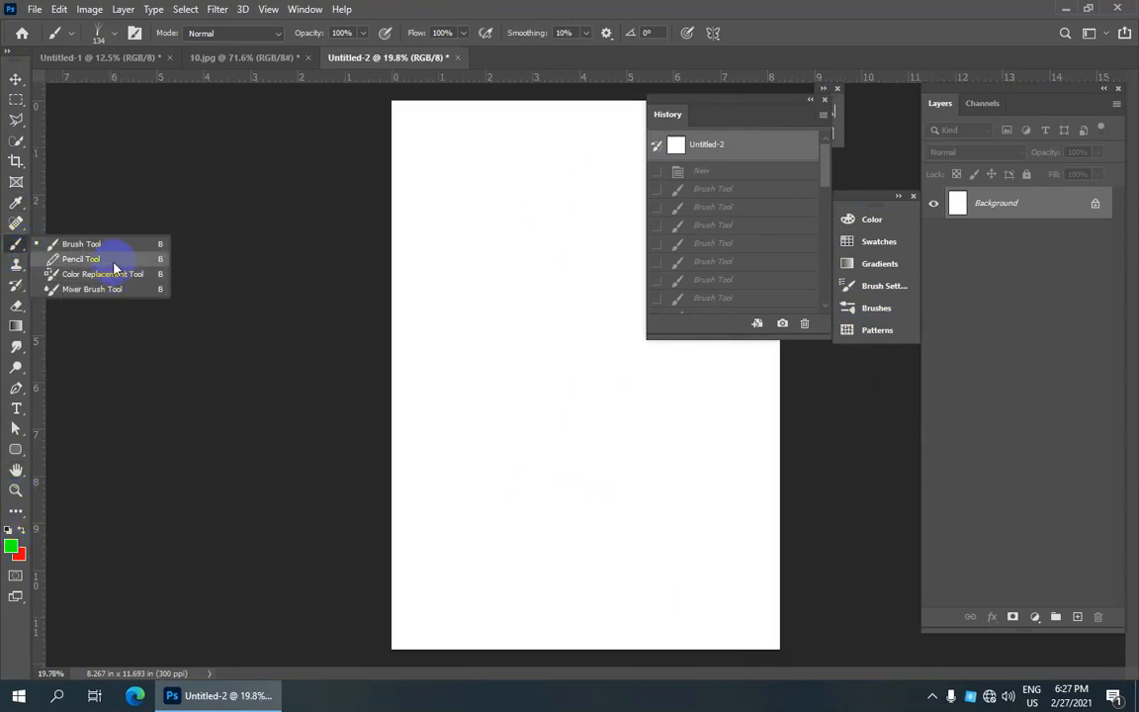
pyautogui.click(160, 263)
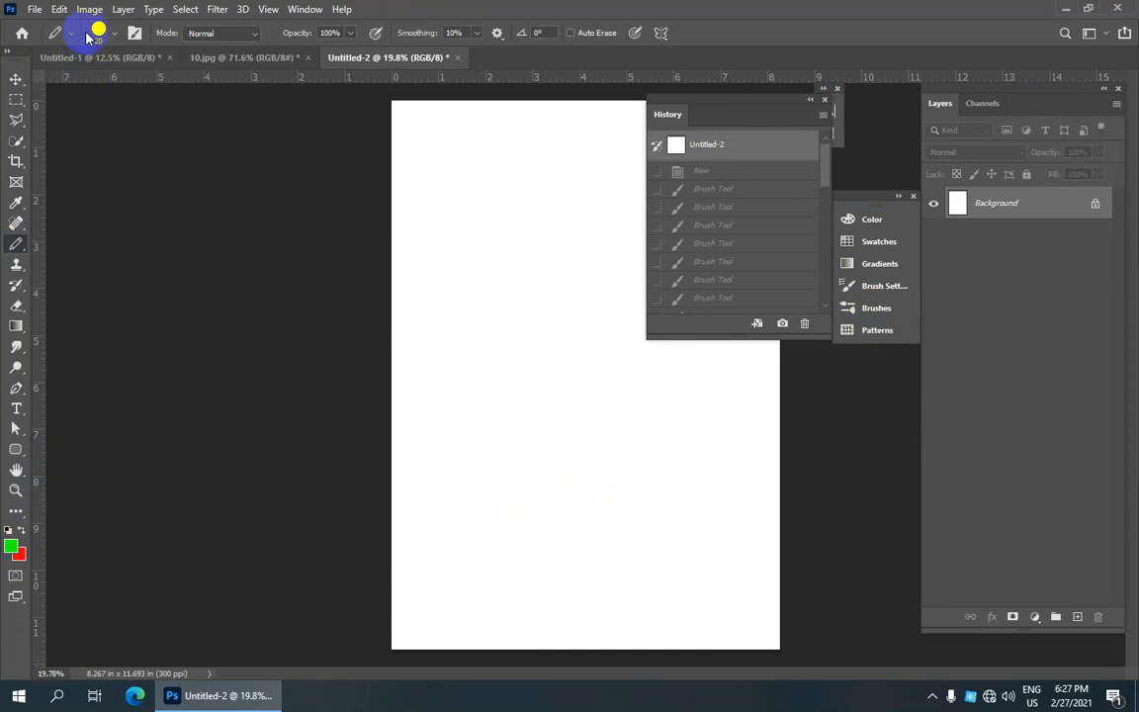
pyautogui.rightClick(12, 252)
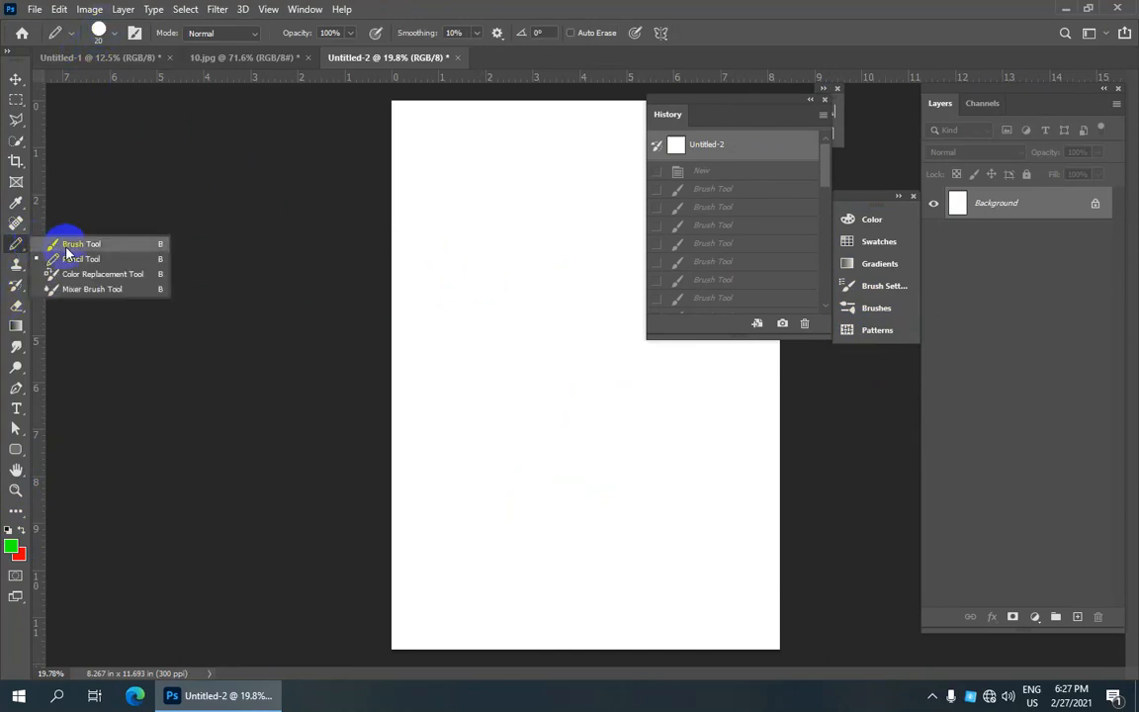
pyautogui.click(65, 247)
pyautogui.rightClick(14, 253)
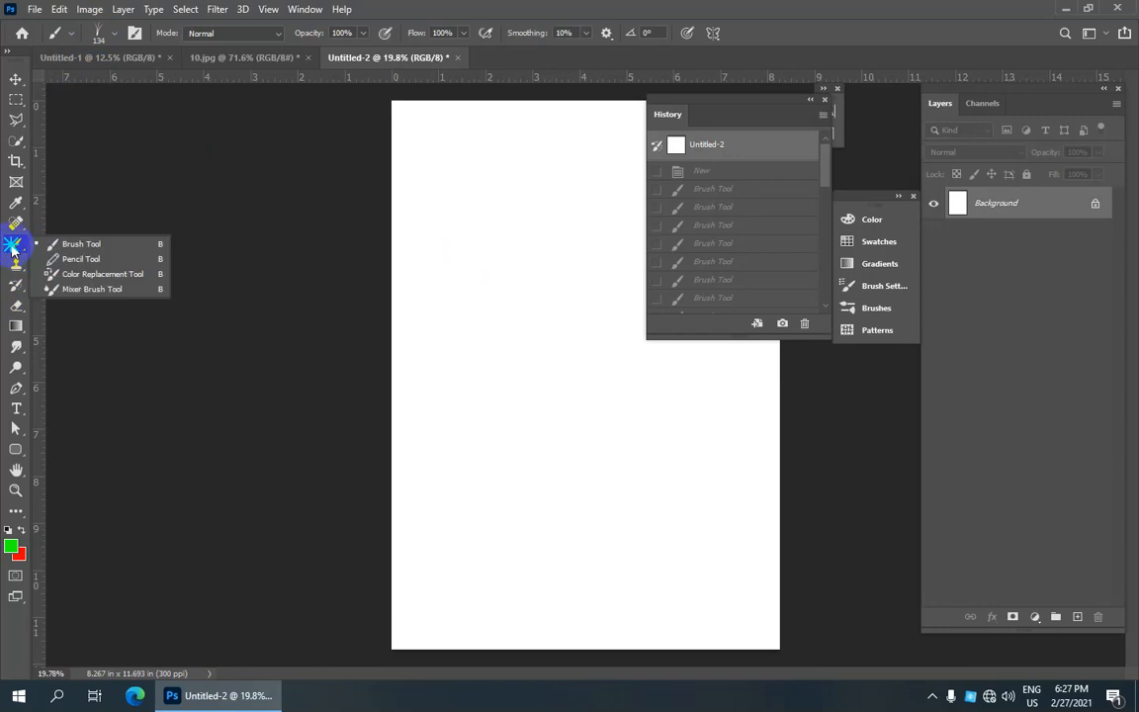
pyautogui.click(95, 258)
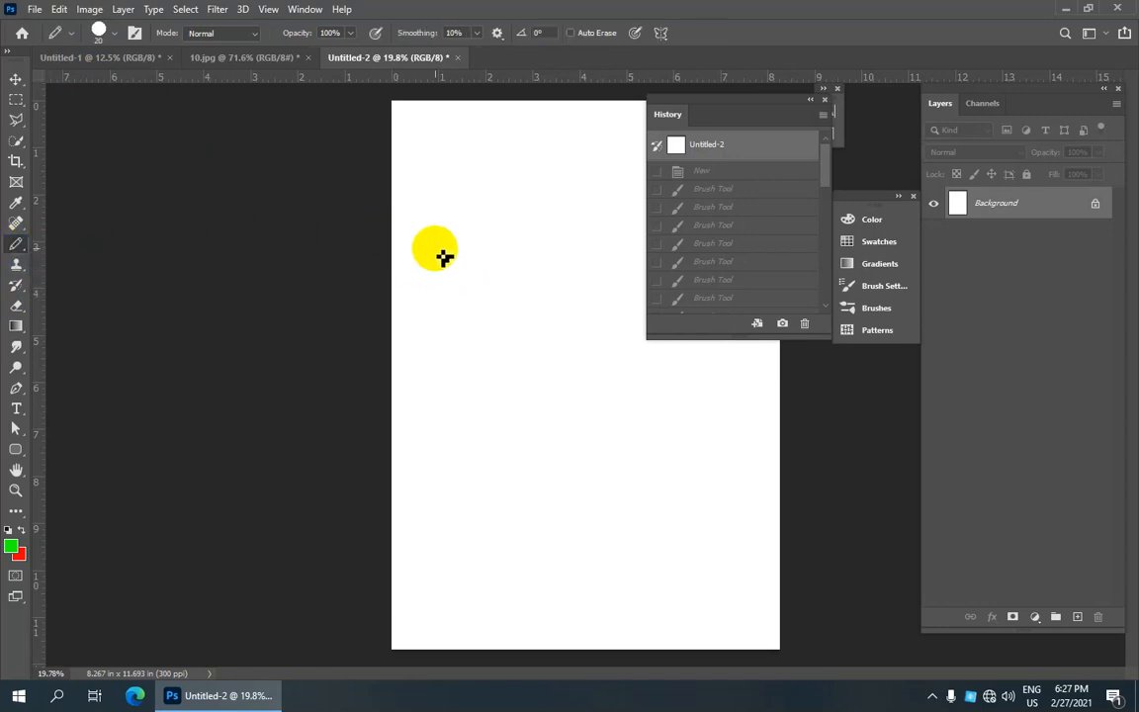
pyautogui.moveTo(442, 297)
pyautogui.mouseDown()
pyautogui.moveTo(471, 257)
pyautogui.moveTo(490, 292)
pyautogui.moveTo(526, 280)
pyautogui.moveTo(527, 265)
pyautogui.mouseUp()
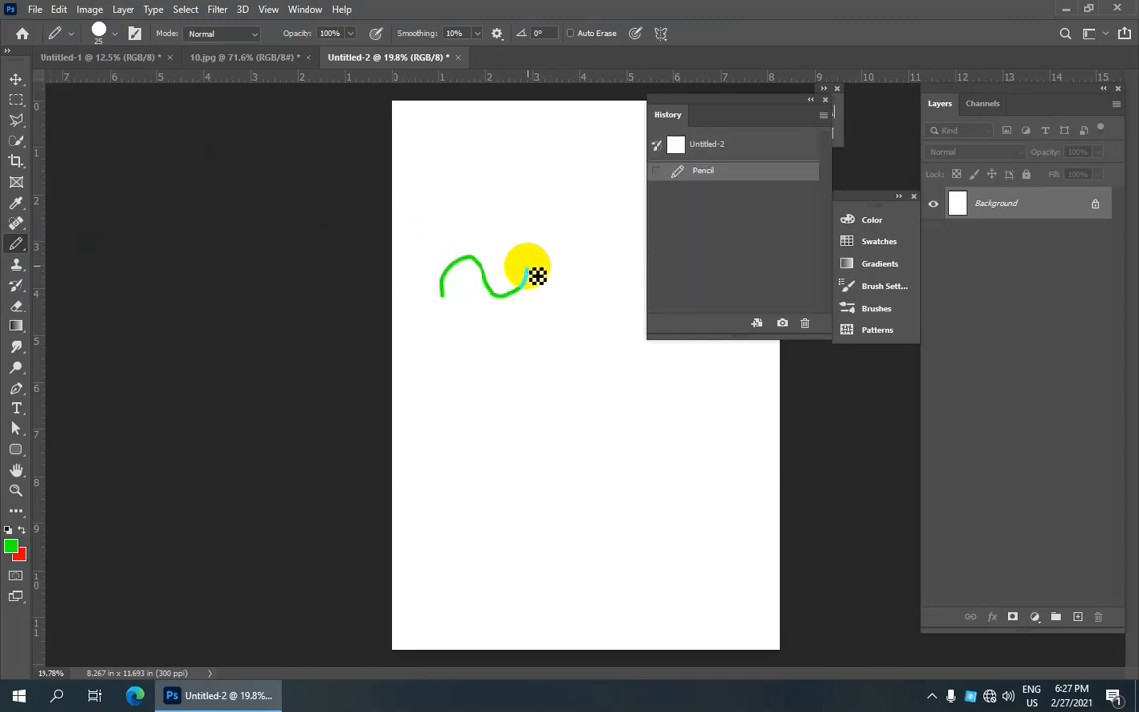
pyautogui.hotkey('ctrl', 'z')
# - Set the foreground color to red (ff0000)
pyautogui.click(12, 547)
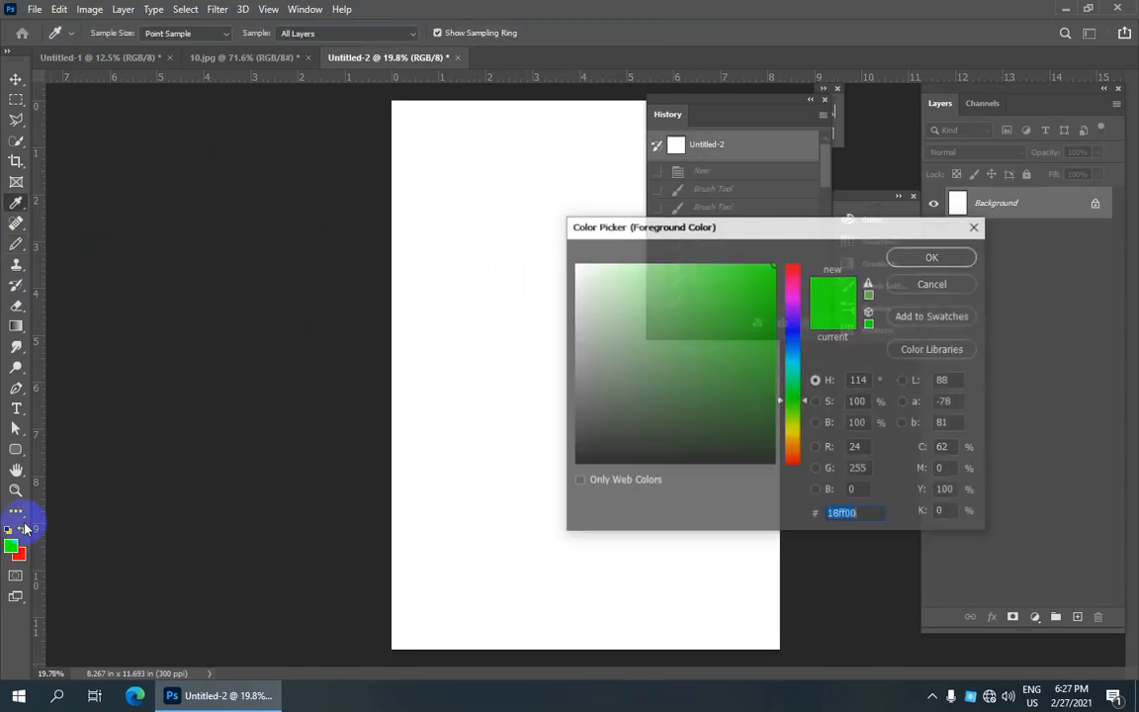
pyautogui.write('ff0000')
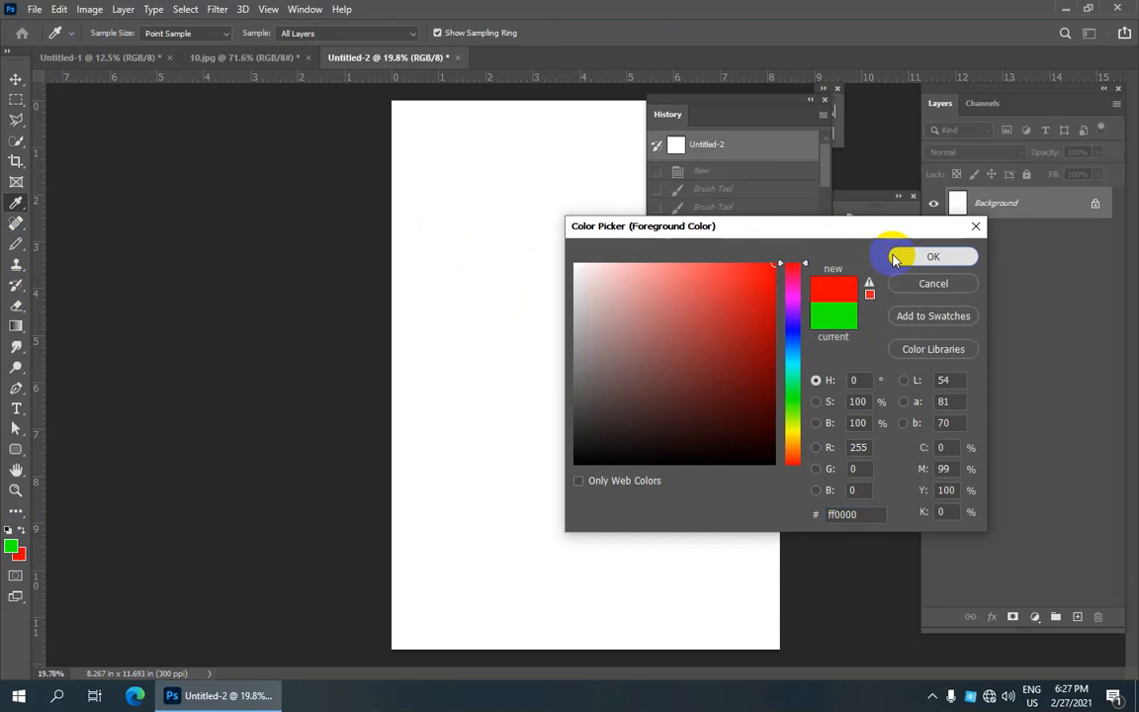
pyautogui.click(915, 256)
# - Draw a red bird outline in the middle of the page with a beak, tail feathers, two legs and an eye
pyautogui.moveTo(459, 331)
pyautogui.mouseDown()
pyautogui.moveTo(483, 290)
pyautogui.moveTo(531, 317)
pyautogui.moveTo(588, 321)
pyautogui.moveTo(619, 288)
pyautogui.mouseUp()
pyautogui.moveTo(458, 335)
pyautogui.mouseDown()
pyautogui.moveTo(490, 383)
pyautogui.moveTo(551, 395)
pyautogui.moveTo(628, 369)
pyautogui.moveTo(675, 324)
pyautogui.moveTo(662, 258)
pyautogui.moveTo(644, 292)
pyautogui.moveTo(641, 264)
pyautogui.moveTo(628, 304)
pyautogui.mouseUp()
pyautogui.scroll(-2, 628, 306)
pyautogui.moveTo(550, 392)
pyautogui.mouseDown()
pyautogui.moveTo(551, 451)
pyautogui.moveTo(534, 458)
pyautogui.moveTo(557, 450)
pyautogui.moveTo(548, 453)
pyautogui.mouseUp()
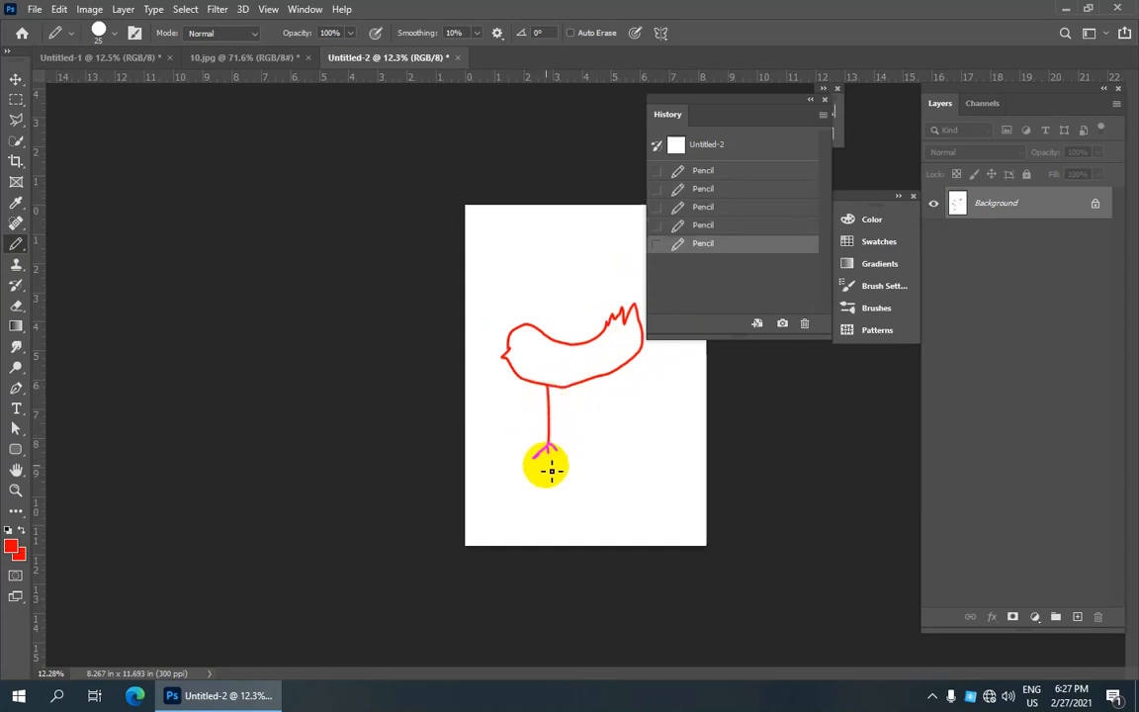
pyautogui.moveTo(603, 379)
pyautogui.mouseDown()
pyautogui.moveTo(622, 435)
pyautogui.moveTo(613, 449)
pyautogui.moveTo(633, 452)
pyautogui.mouseUp()
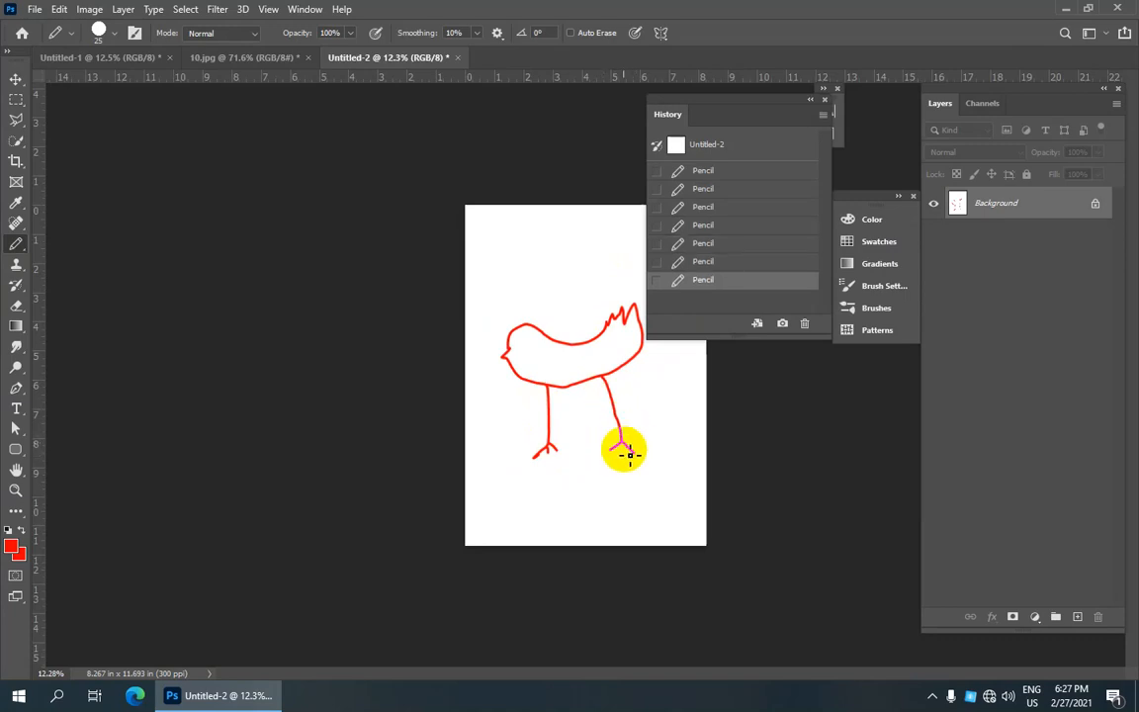
pyautogui.scroll(5, 569, 401)
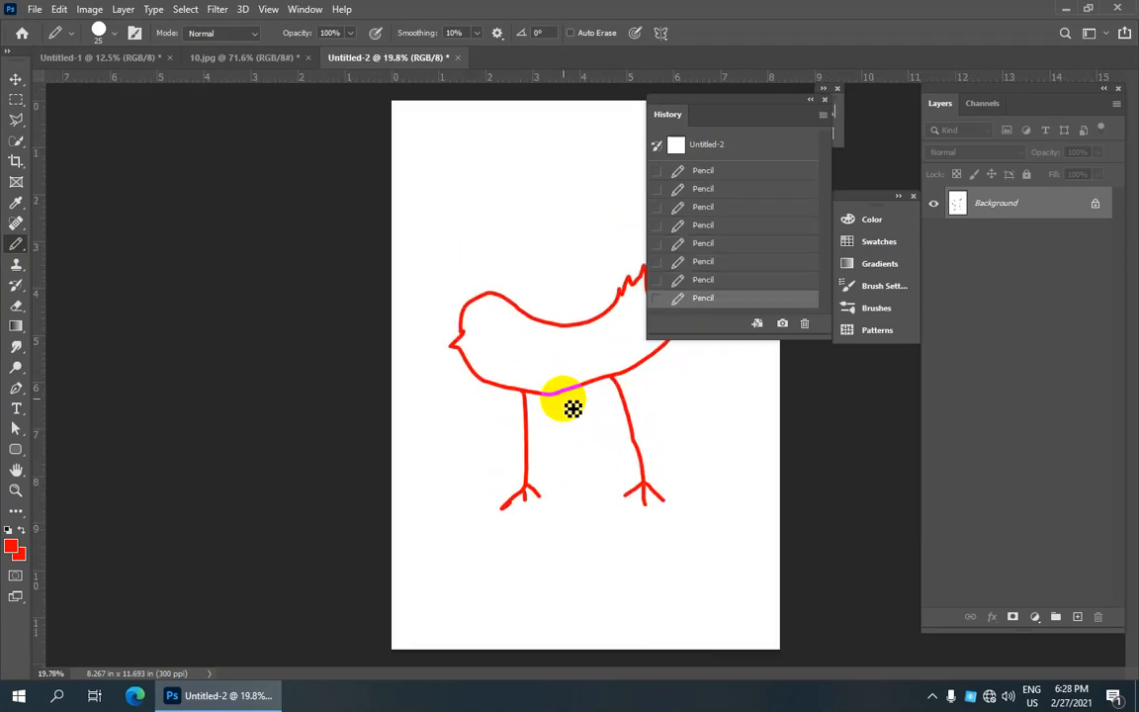
pyautogui.click(491, 337)
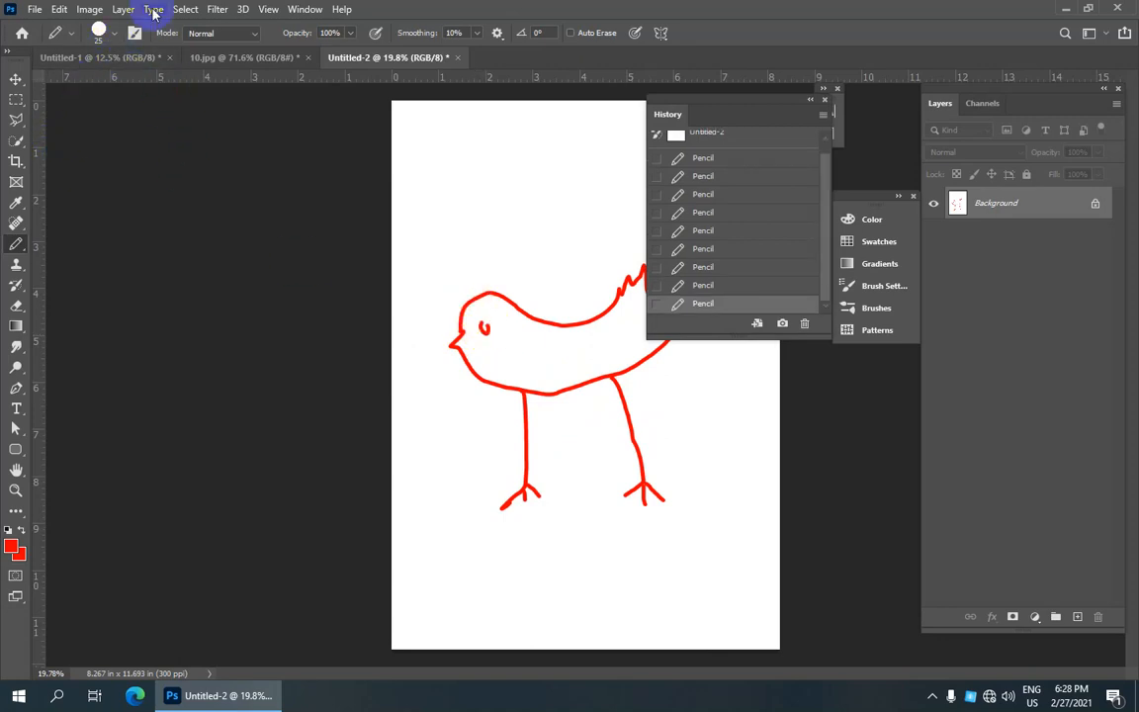
# - Switch to the Brush tool, browse the brush presets and choose the soft round tip with 0% hardness
pyautogui.moveTo(15, 248); pyautogui.dragTo(65, 242)
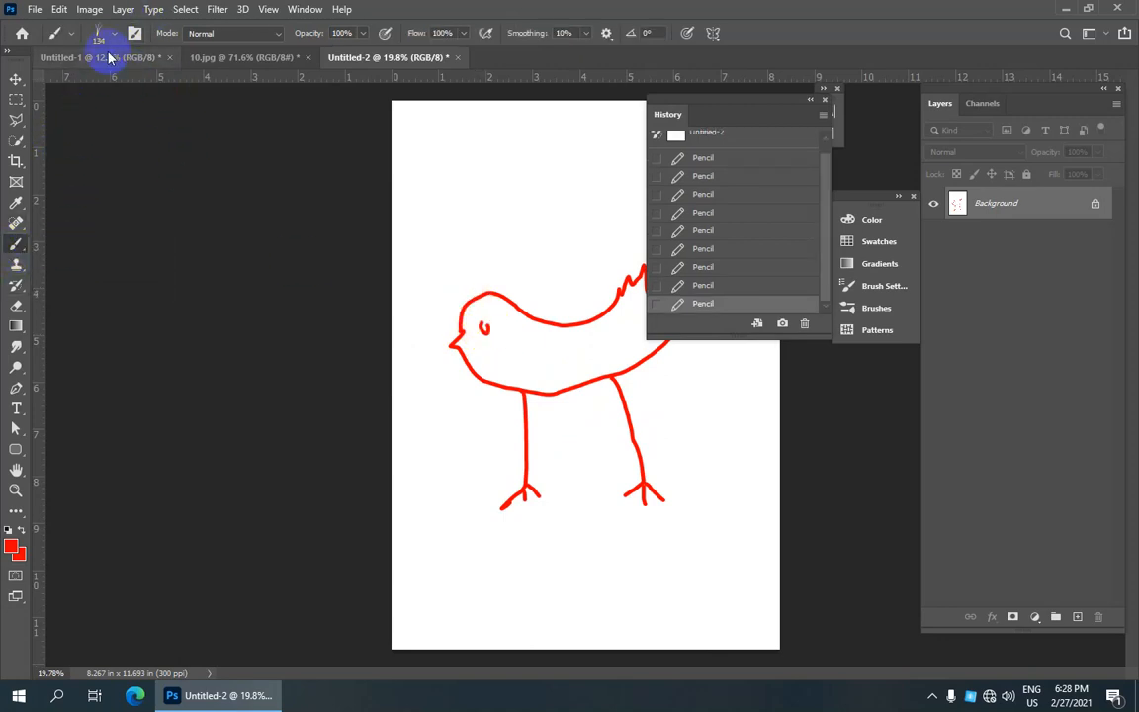
pyautogui.click(113, 36)
pyautogui.scroll(5, 116, 261)
pyautogui.scroll(-2, 115, 262)
pyautogui.scroll(4, 116, 261)
pyautogui.scroll(6, 115, 261)
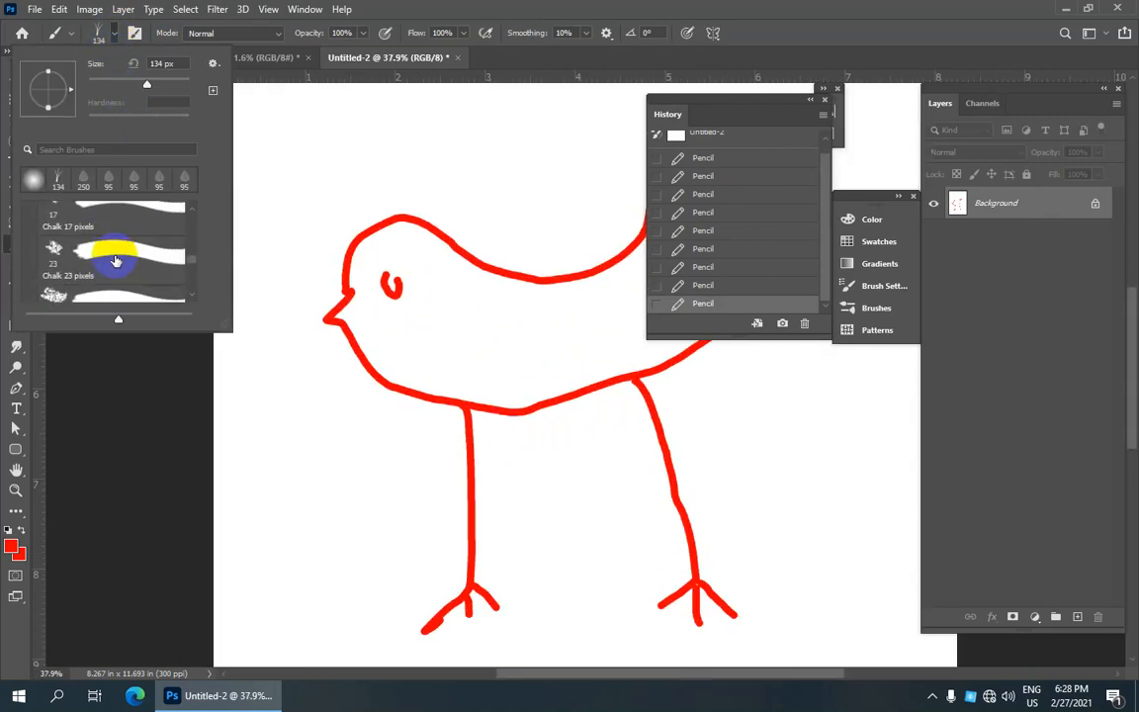
pyautogui.scroll(6, 116, 261)
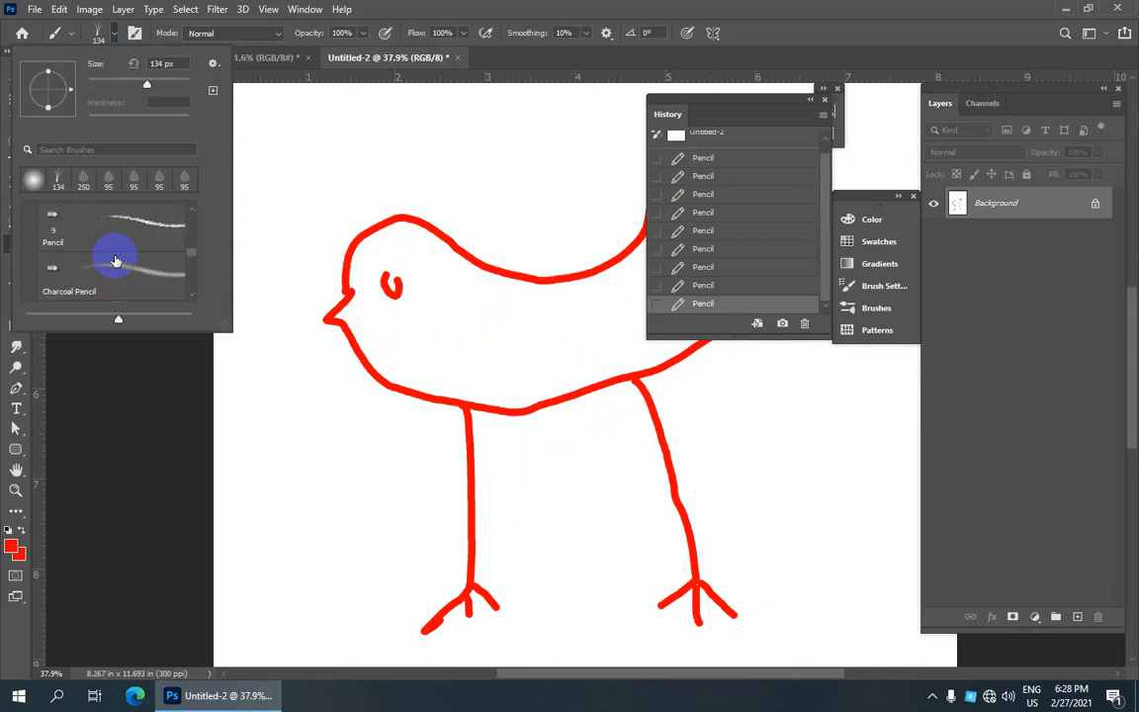
pyautogui.scroll(2, 139, 262)
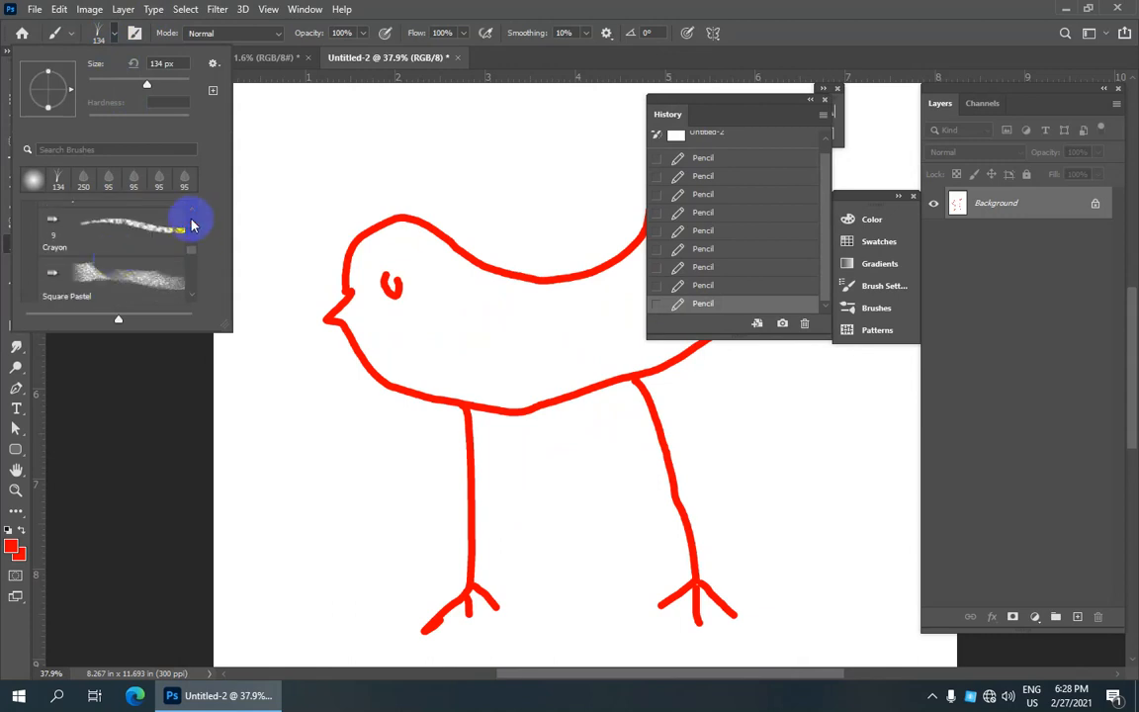
pyautogui.scroll(-2, 386, 174)
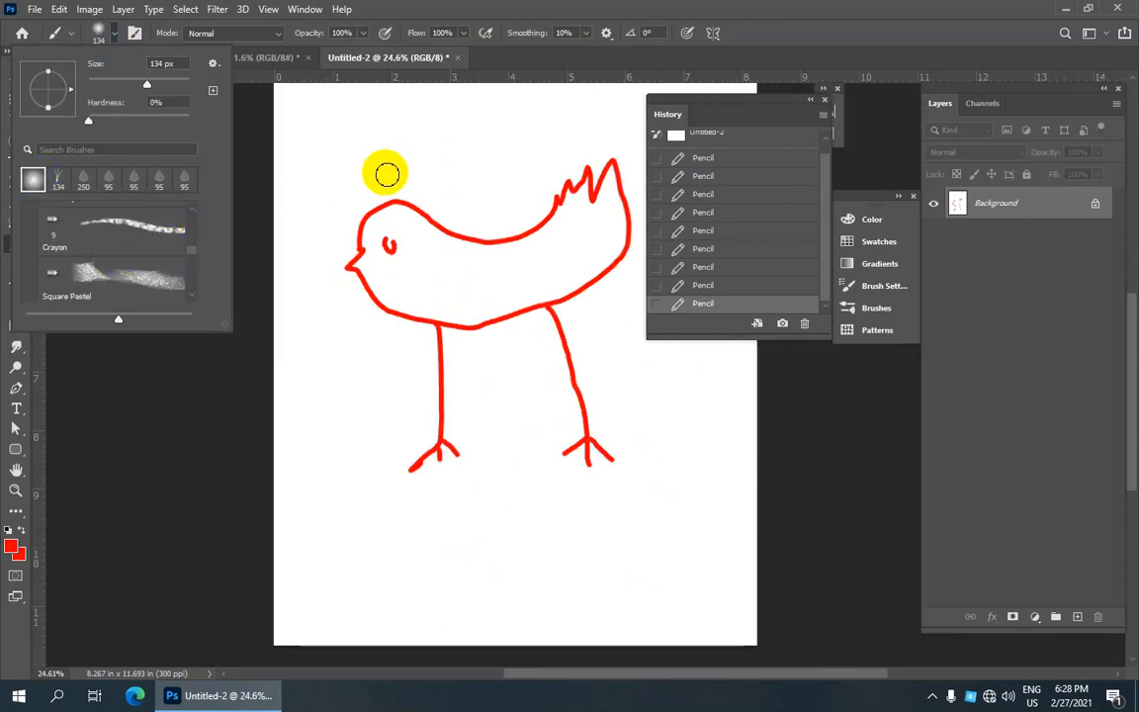
pyautogui.click(386, 164)
# - Reduce the brush size to 40 px and paint a soft red wavy stroke above the bird
pyautogui.scroll(-1, 386, 161)
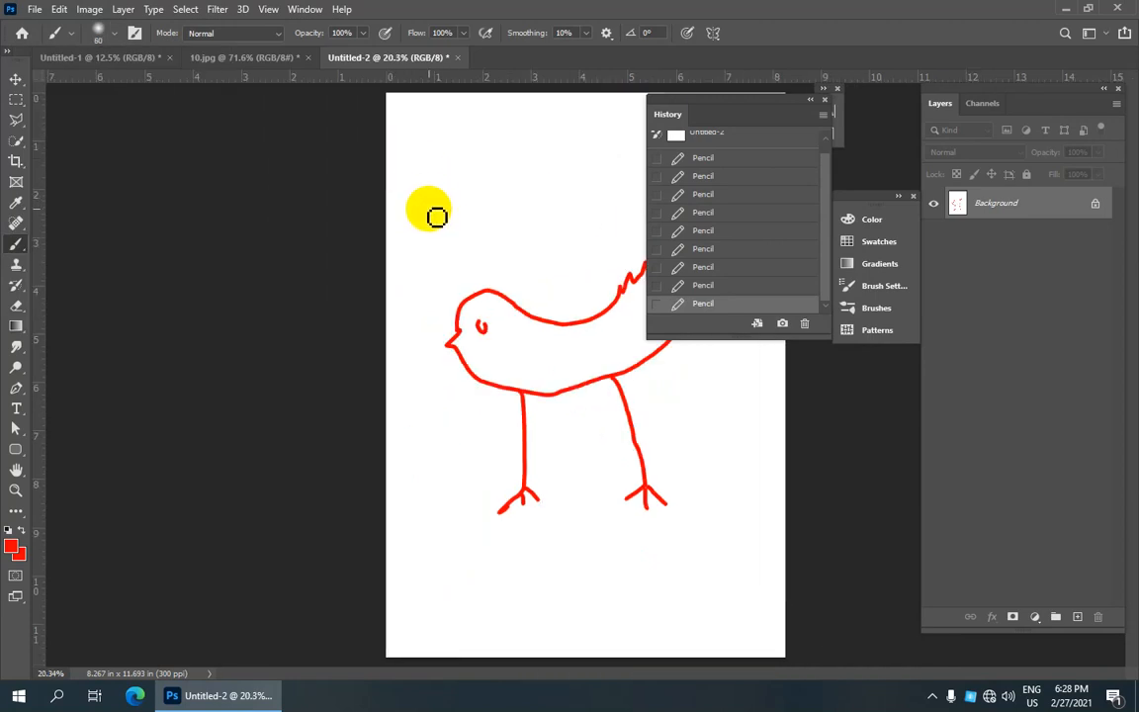
pyautogui.moveTo(449, 200)
pyautogui.mouseDown()
pyautogui.moveTo(485, 215)
pyautogui.moveTo(498, 186)
pyautogui.mouseUp()
pyautogui.scroll(5, 478, 207)
pyautogui.scroll(3, 475, 208)
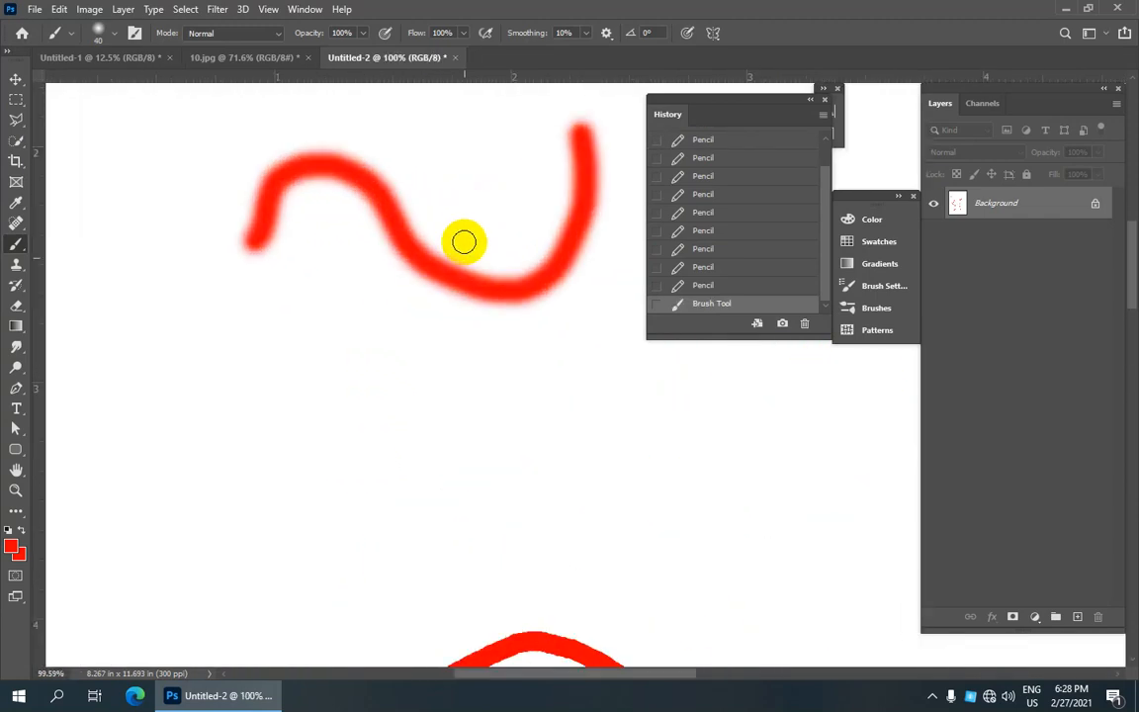
# - Draw a red wavy stroke below the soft one with the 25 px Pencil tool and compare their edges up close
pyautogui.rightClick(24, 253)
pyautogui.click(74, 257)
pyautogui.moveTo(254, 353)
pyautogui.mouseDown()
pyautogui.moveTo(296, 319)
pyautogui.moveTo(373, 365)
pyautogui.moveTo(566, 356)
pyautogui.mouseUp()
pyautogui.scroll(3, 449, 315)
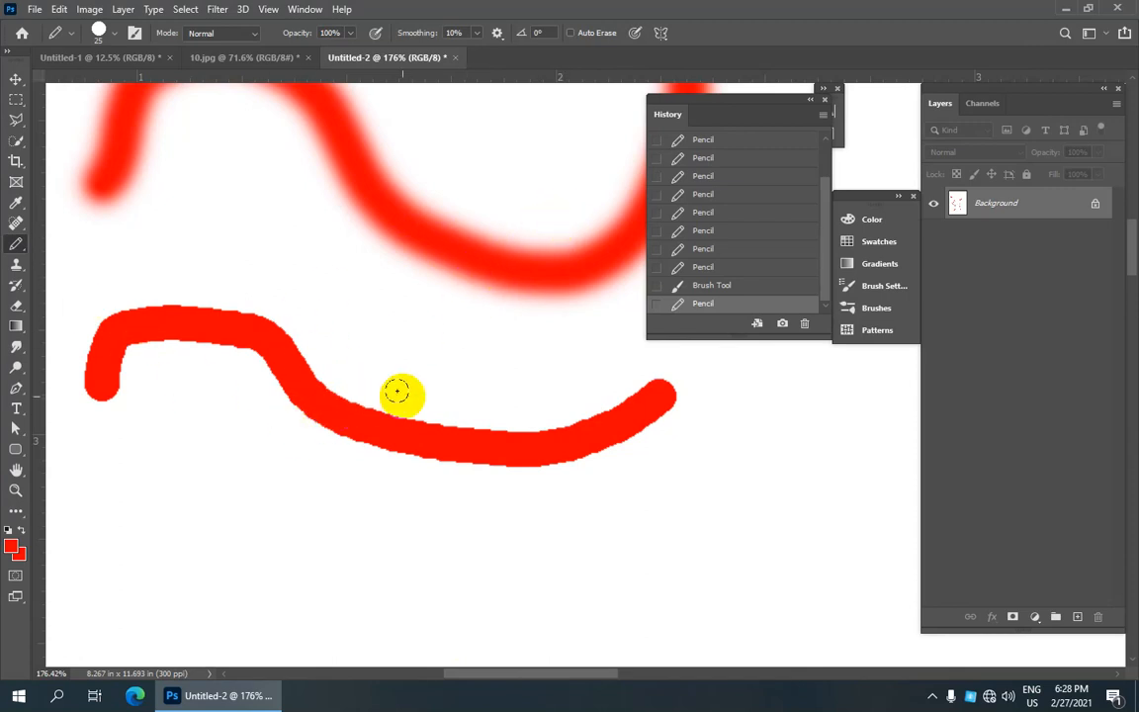
pyautogui.scroll(-4, 397, 392)
pyautogui.scroll(5, 403, 396)
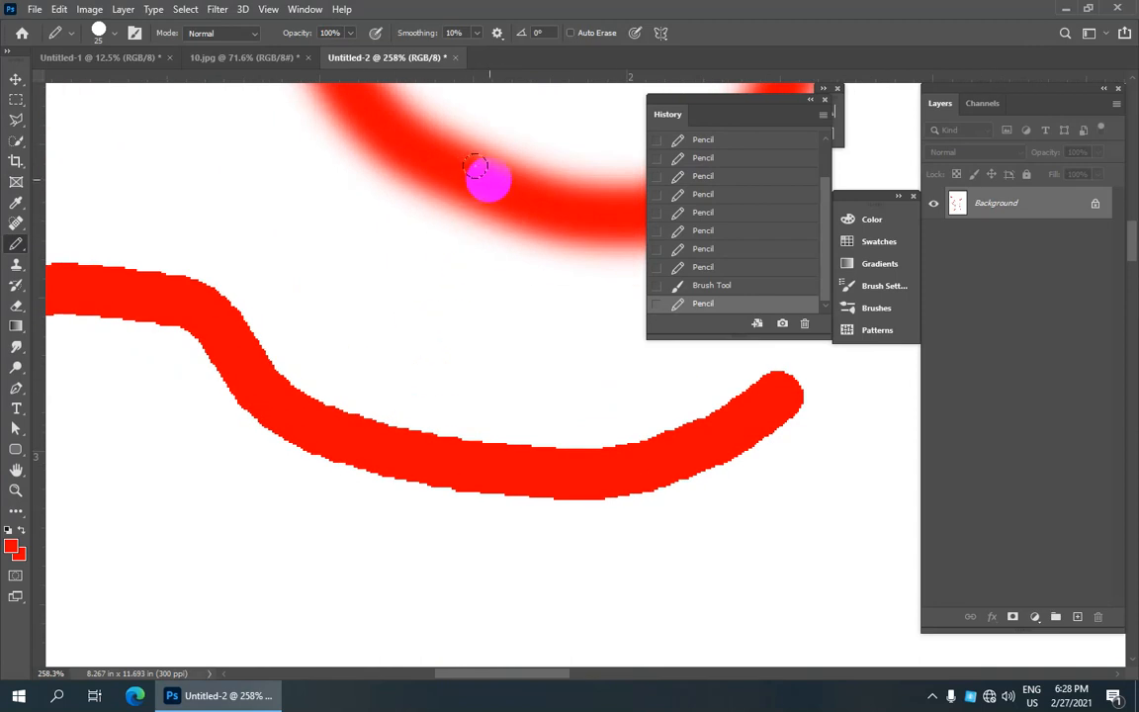
pyautogui.moveTo(494, 176)
pyautogui.mouseDown()
pyautogui.moveTo(447, 346)
pyautogui.moveTo(457, 288)
pyautogui.moveTo(424, 279)
pyautogui.mouseUp()
pyautogui.scroll(-8, 419, 286)
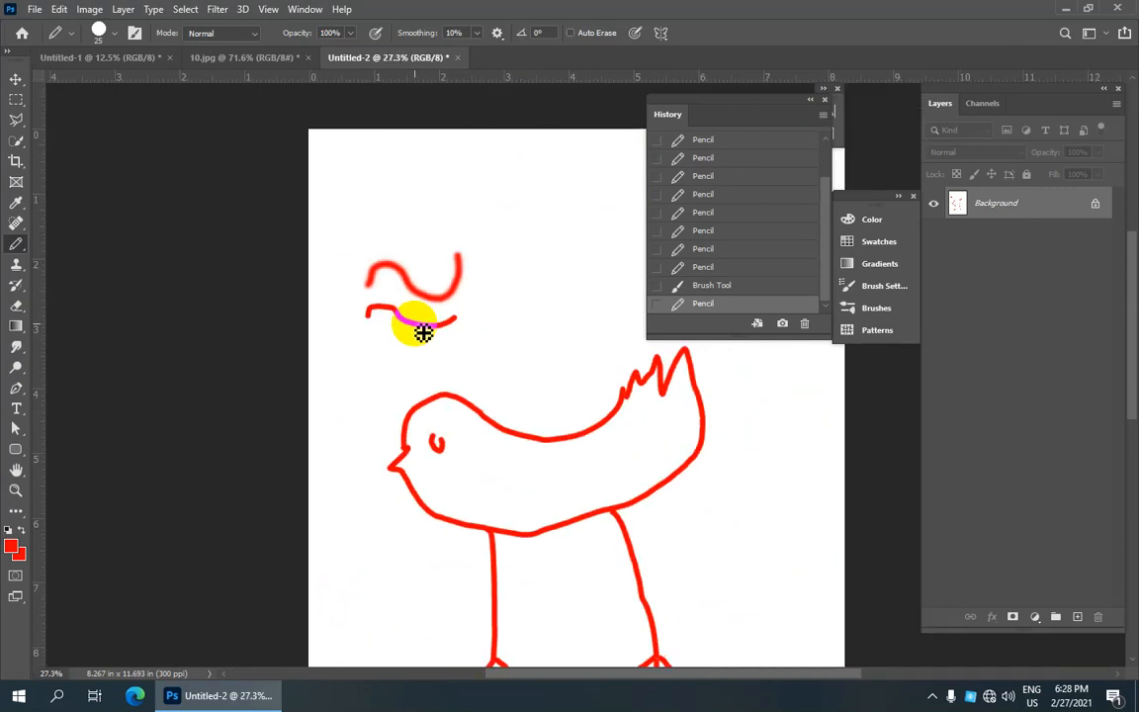
# - Revert the page to its initial history snapshot and select the Color Replacement tool
pyautogui.scroll(5, 675, 215)
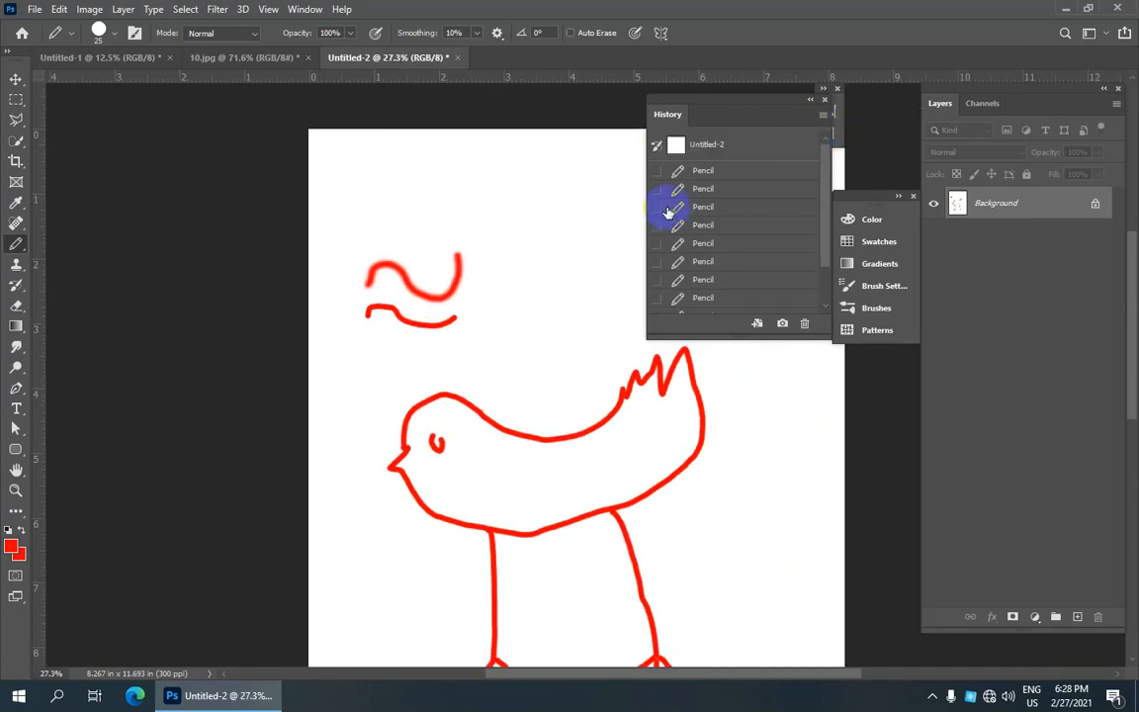
pyautogui.click(702, 143)
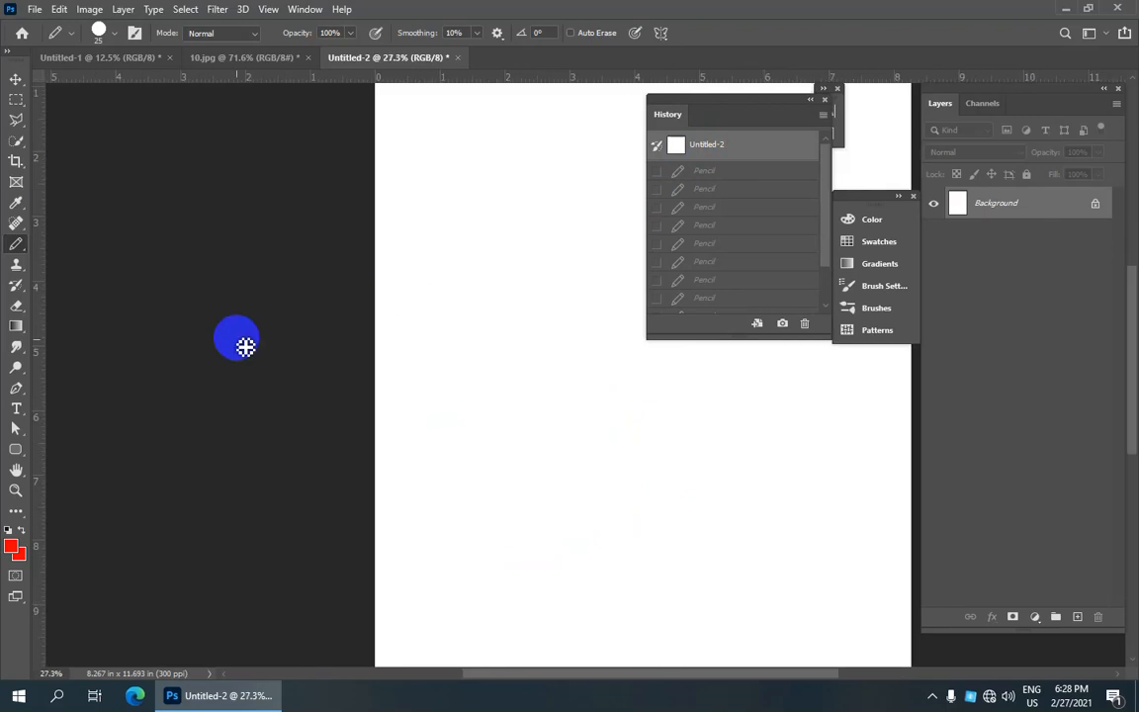
pyautogui.rightClick(20, 244)
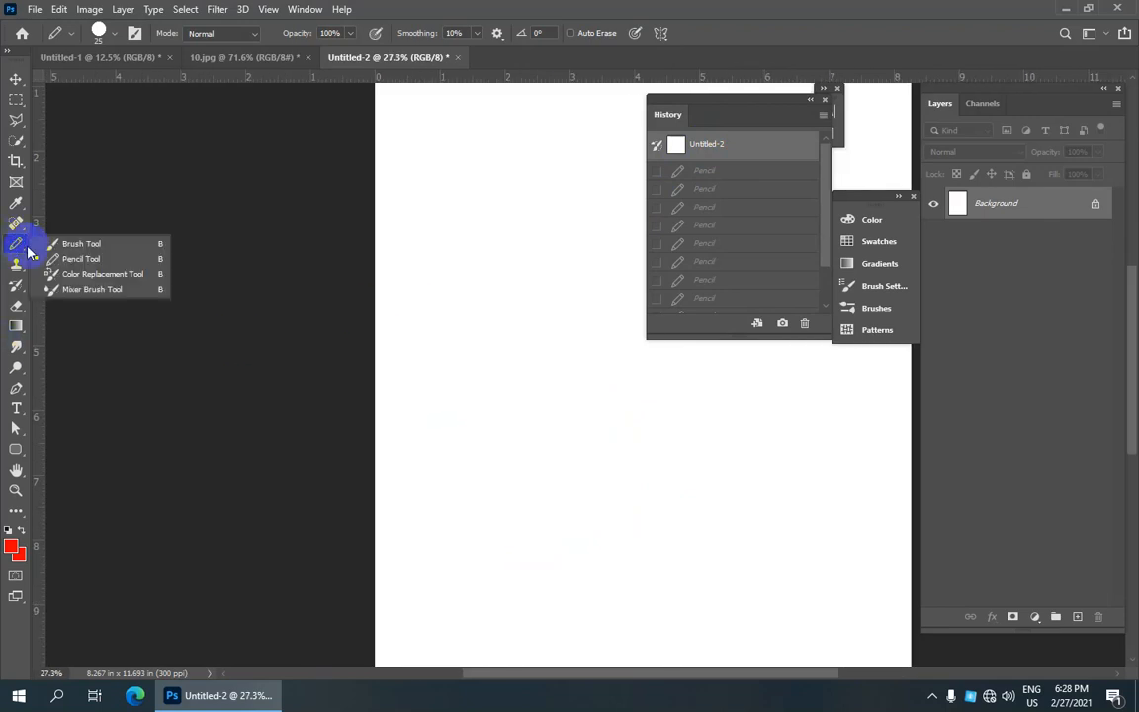
pyautogui.click(161, 275)
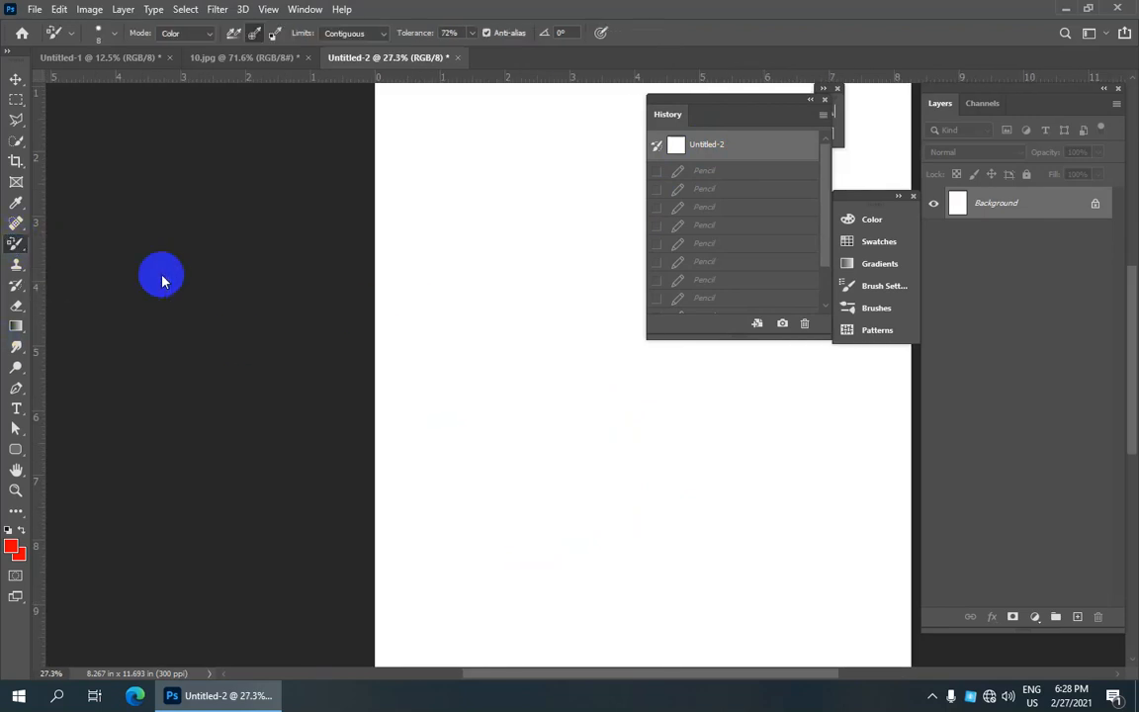
# - Switch to the 10.jpg document, focus on the woman's brown dress, and close the History panel
pyautogui.click(228, 59)
pyautogui.scroll(-1, 661, 364)
pyautogui.scroll(3, 653, 396)
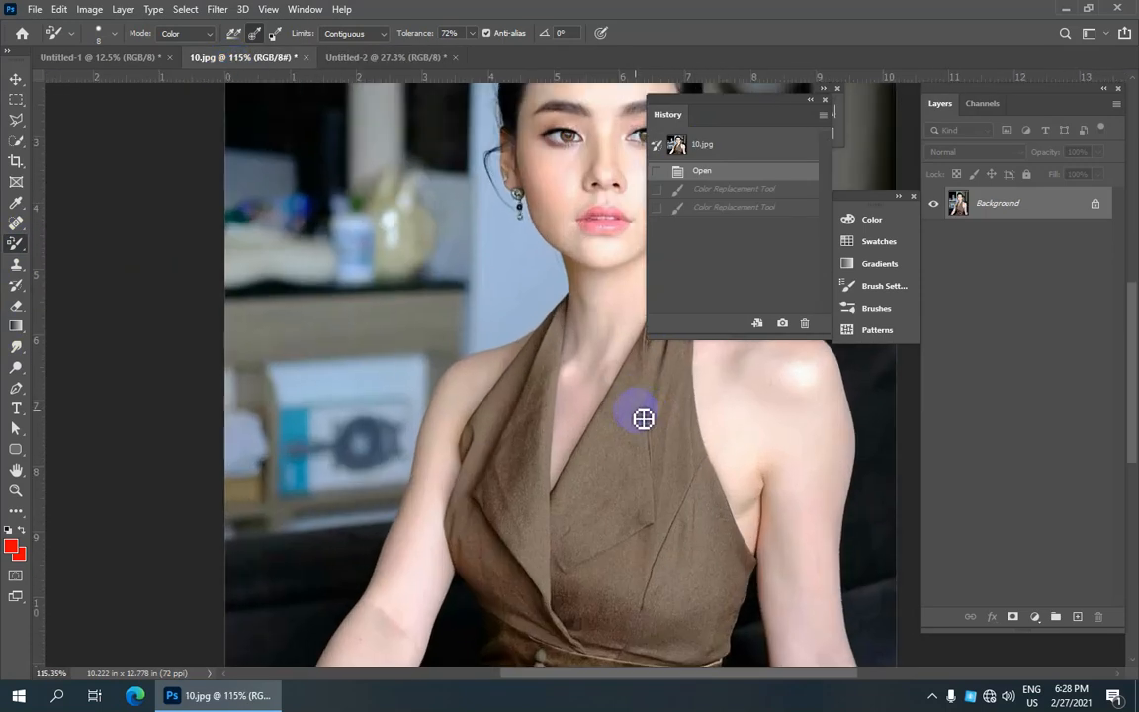
pyautogui.click(824, 103)
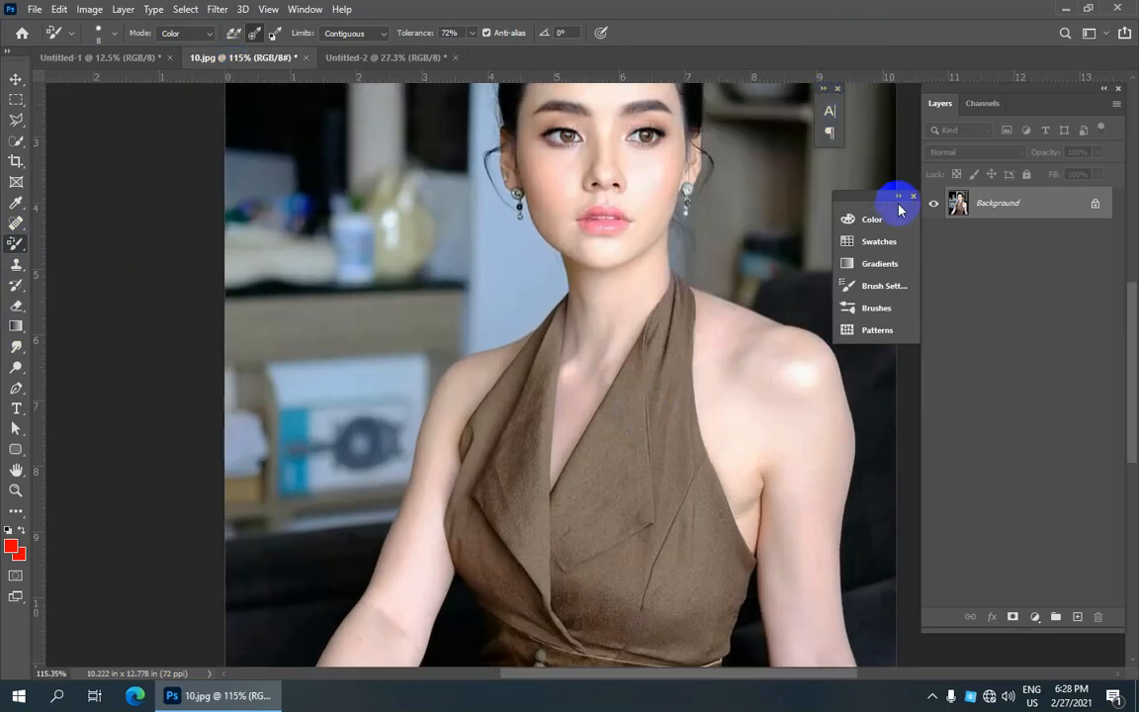
# - Close the floating Color and Character panel groups and choose the Color Replacement tool
pyautogui.click(914, 199)
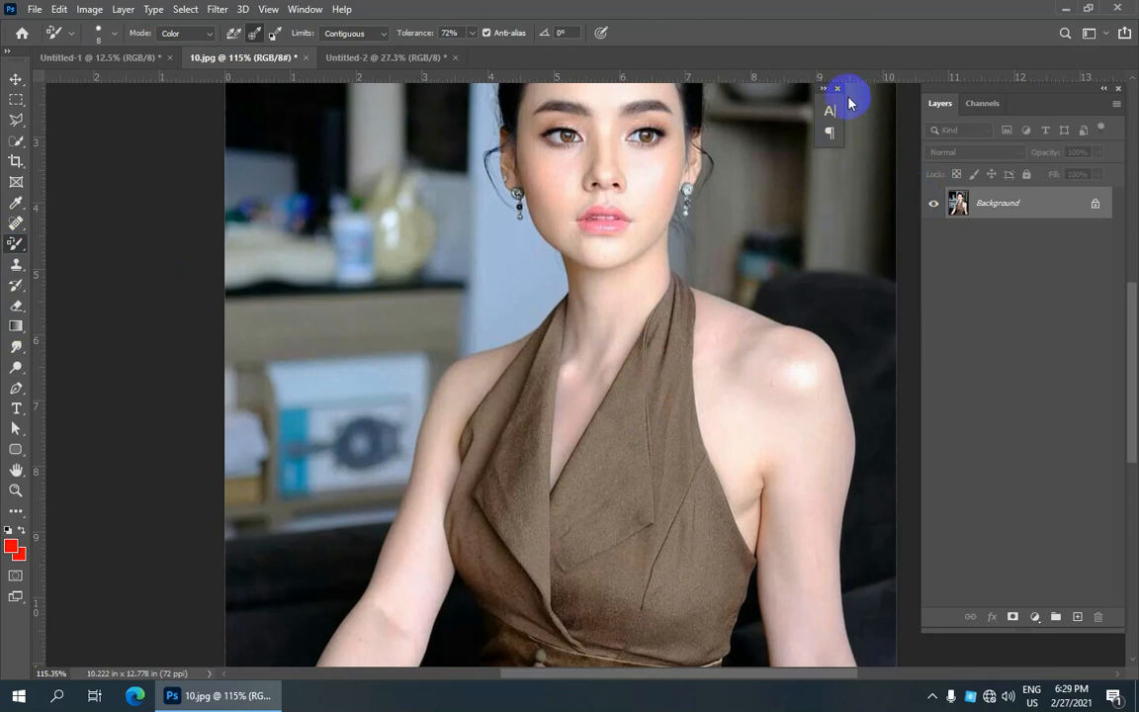
pyautogui.click(837, 91)
pyautogui.scroll(-4, 705, 296)
pyautogui.scroll(3, 587, 328)
pyautogui.rightClick(24, 248)
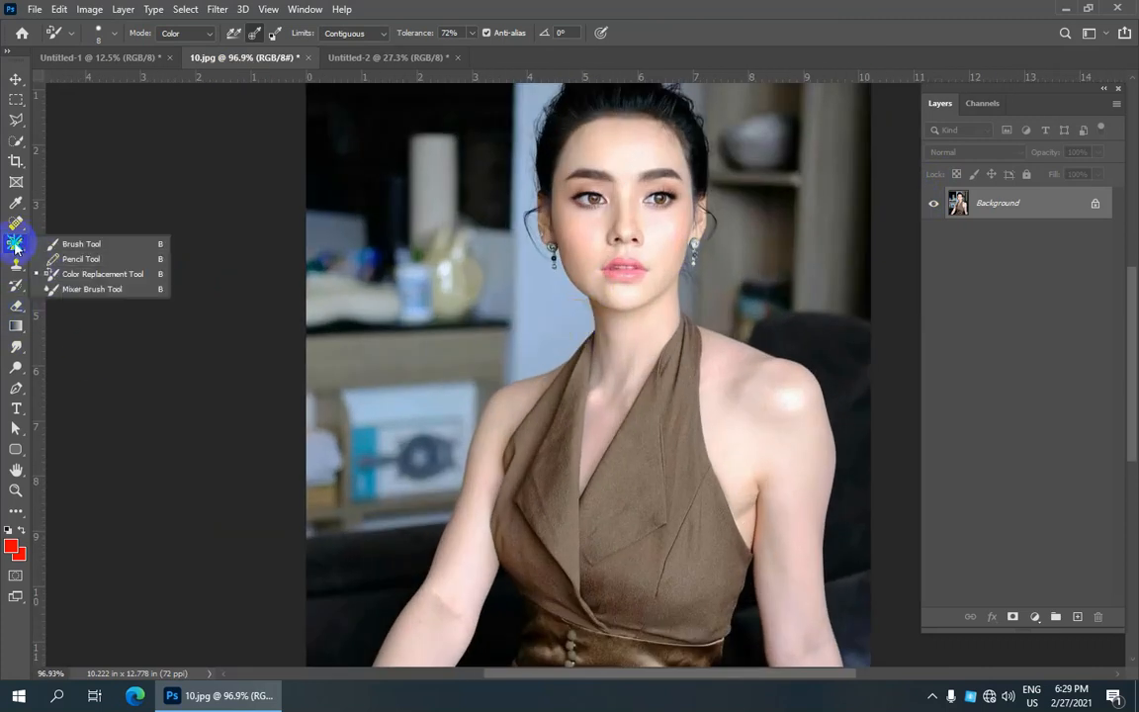
pyautogui.click(79, 273)
# - Try Continuous sampling by painting red across the dress strap and bare shoulder, and undo the strokes
pyautogui.click(253, 32)
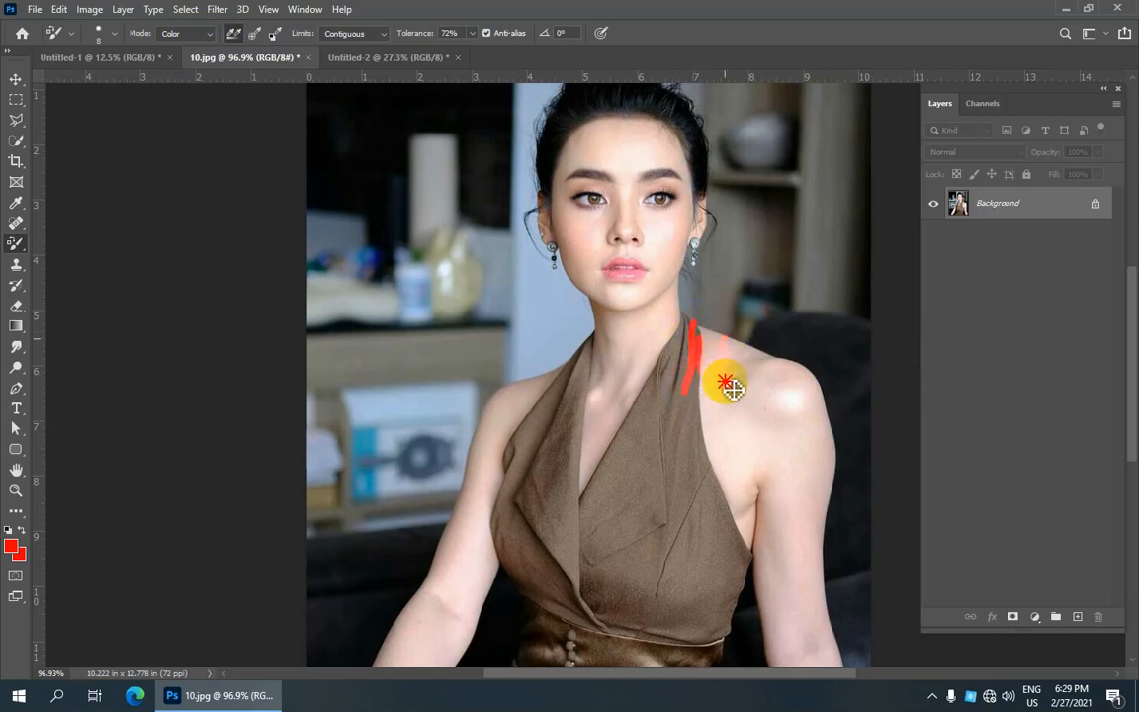
pyautogui.moveTo(710, 341)
pyautogui.mouseDown()
pyautogui.moveTo(738, 376)
pyautogui.moveTo(762, 376)
pyautogui.moveTo(743, 428)
pyautogui.moveTo(747, 380)
pyautogui.mouseUp()
pyautogui.scroll(3, 746, 380)
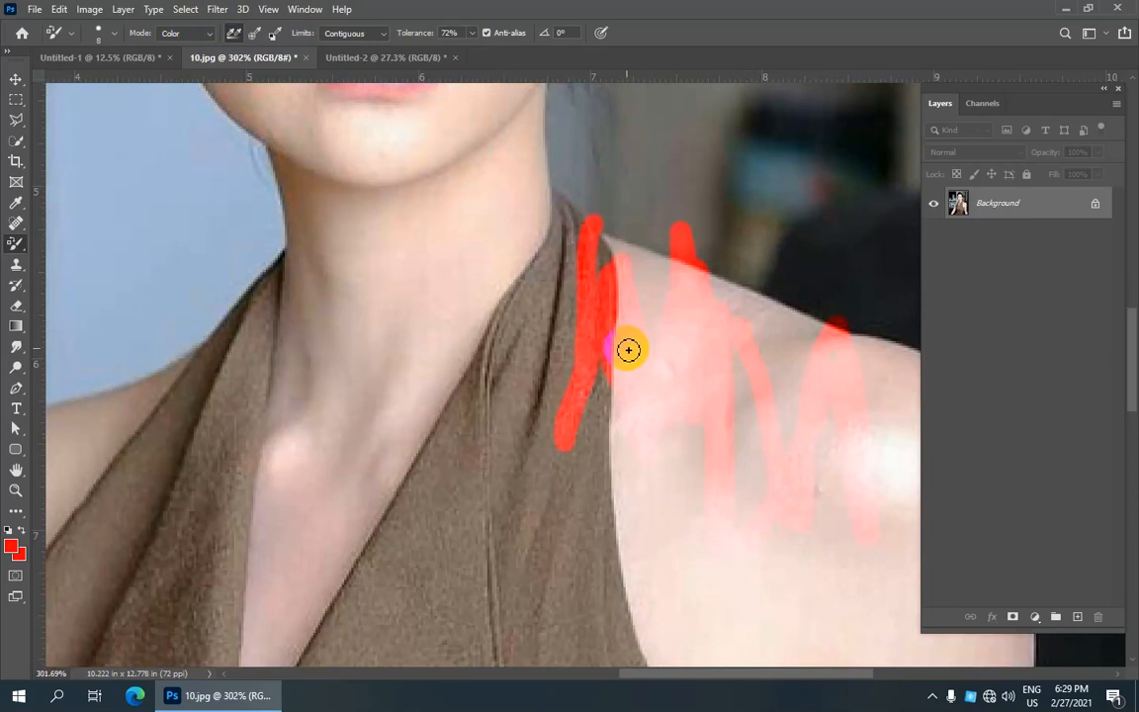
pyautogui.hotkey('ctrl', 'z')
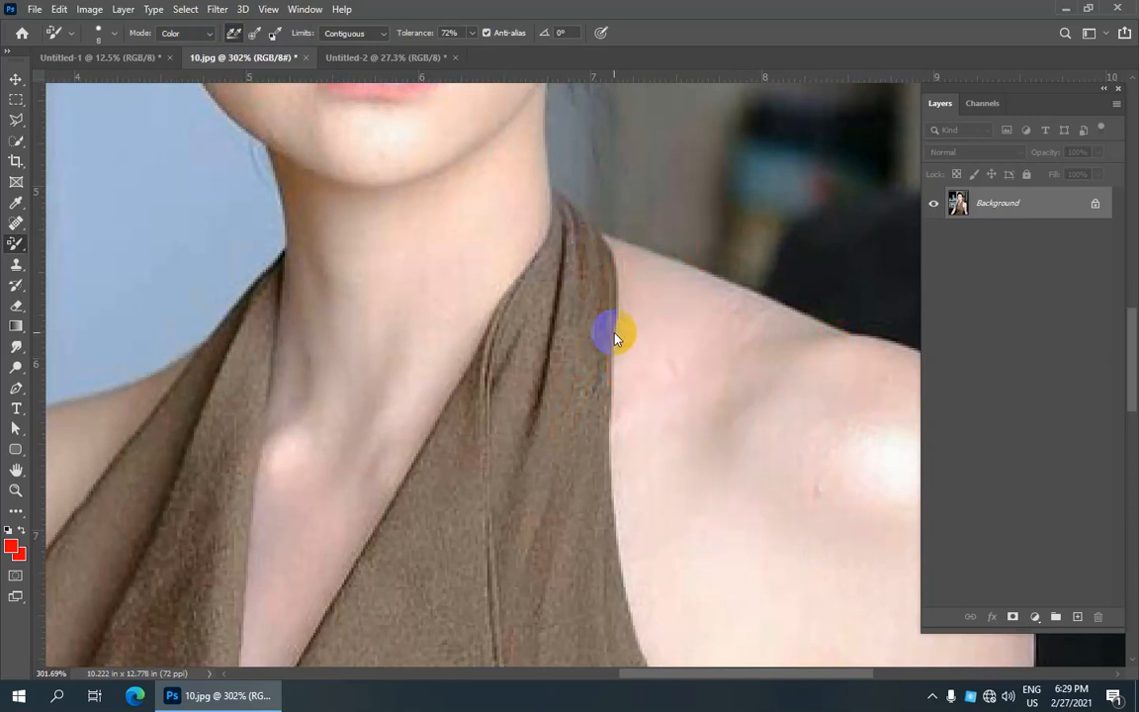
# - Switch the sampling to Once and paint red strokes over the strap and down the front of the dress
pyautogui.scroll(-5, 610, 330)
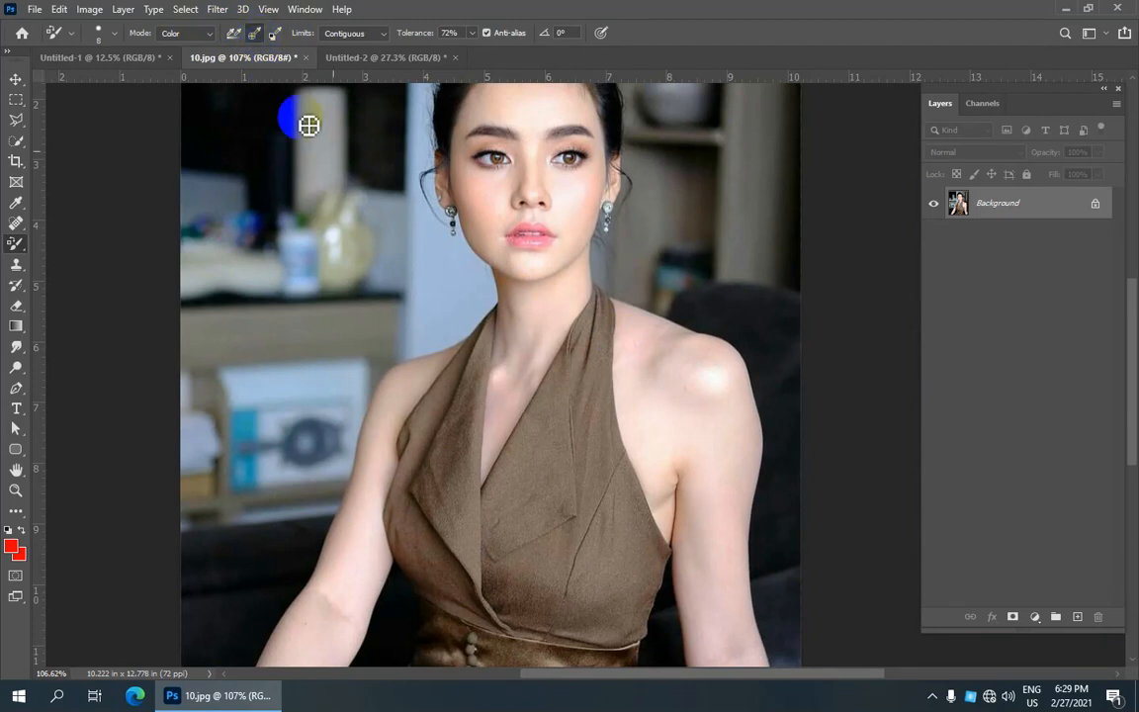
pyautogui.moveTo(606, 450)
pyautogui.mouseDown()
pyautogui.moveTo(620, 351)
pyautogui.moveTo(631, 431)
pyautogui.moveTo(636, 419)
pyautogui.mouseUp()
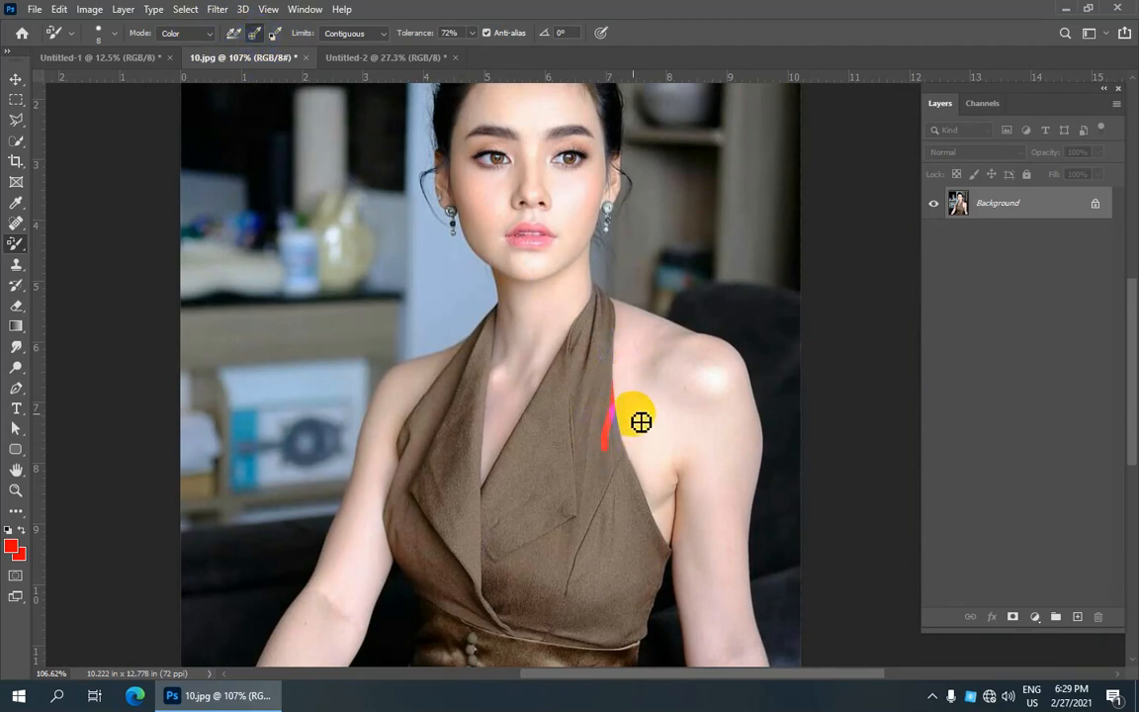
pyautogui.scroll(5, 634, 417)
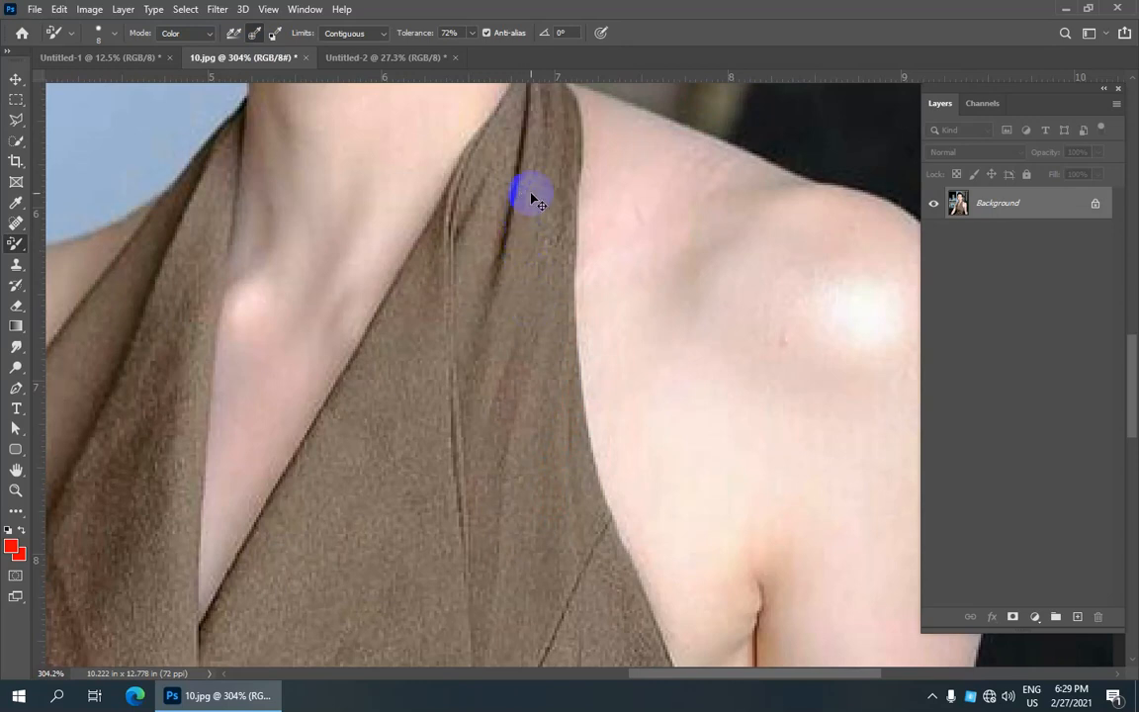
pyautogui.moveTo(532, 194)
pyautogui.mouseDown()
pyautogui.moveTo(665, 252)
pyautogui.moveTo(546, 253)
pyautogui.moveTo(541, 185)
pyautogui.moveTo(565, 125)
pyautogui.moveTo(547, 274)
pyautogui.moveTo(537, 226)
pyautogui.moveTo(508, 194)
pyautogui.moveTo(496, 229)
pyautogui.mouseUp()
pyautogui.scroll(-3, 490, 241)
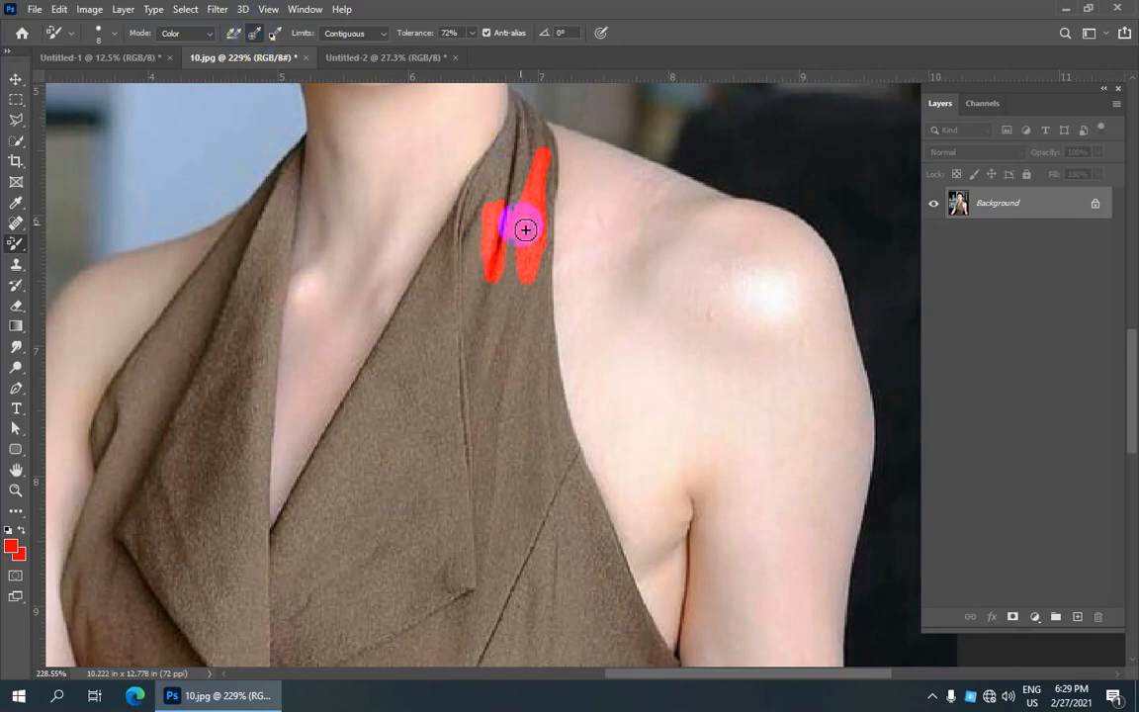
pyautogui.scroll(-3, 524, 224)
pyautogui.moveTo(522, 162)
pyautogui.mouseDown()
pyautogui.moveTo(536, 191)
pyautogui.moveTo(524, 178)
pyautogui.moveTo(518, 220)
pyautogui.moveTo(521, 194)
pyautogui.moveTo(518, 218)
pyautogui.moveTo(506, 198)
pyautogui.moveTo(516, 190)
pyautogui.moveTo(473, 312)
pyautogui.moveTo(469, 455)
pyautogui.moveTo(465, 344)
pyautogui.mouseUp()
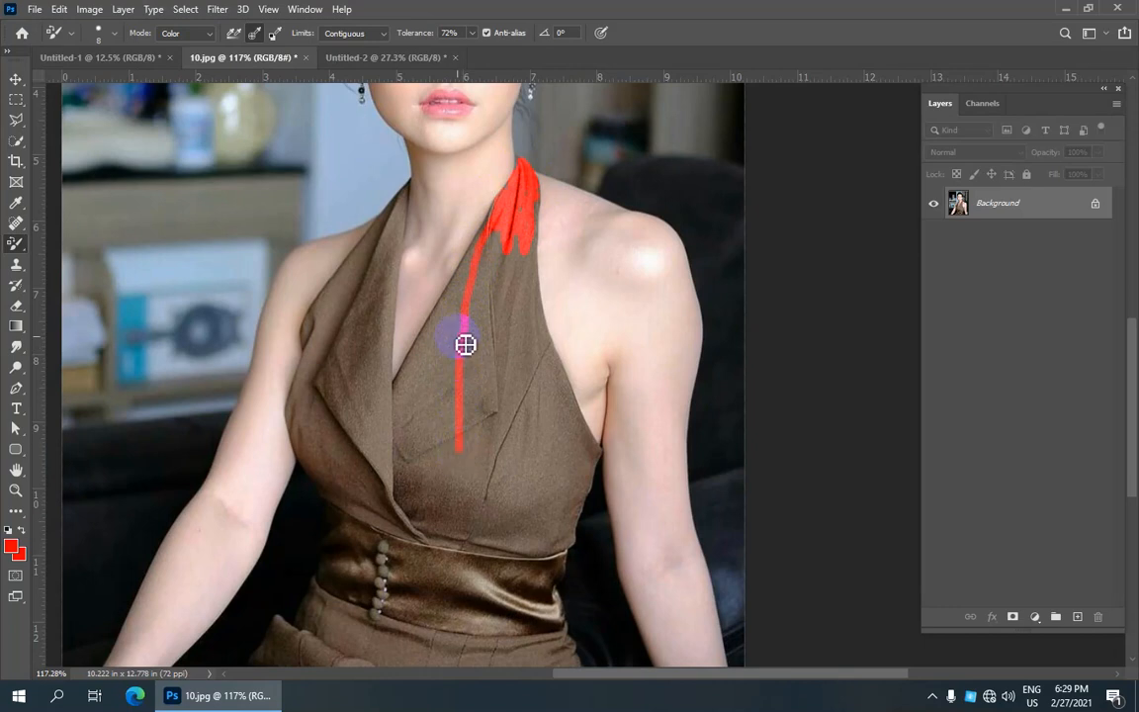
# - Switch the sampling to Background Swatch and try recoloring the wall behind the woman
pyautogui.click(274, 35)
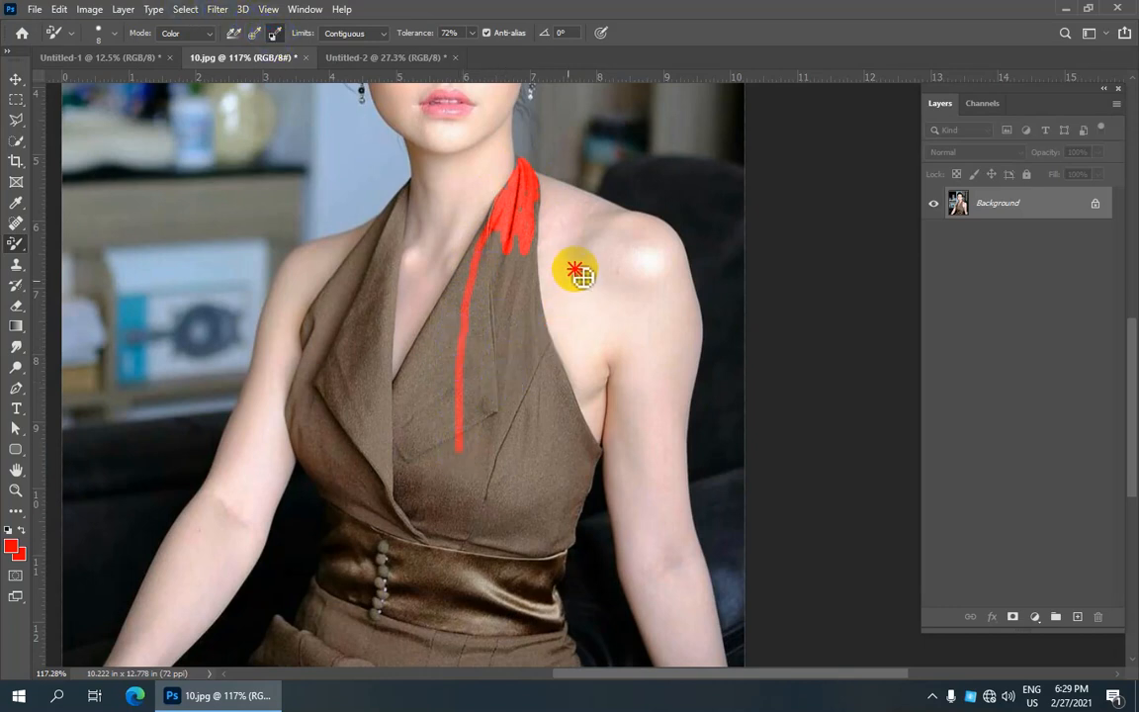
pyautogui.scroll(3, 572, 312)
pyautogui.scroll(-6, 571, 312)
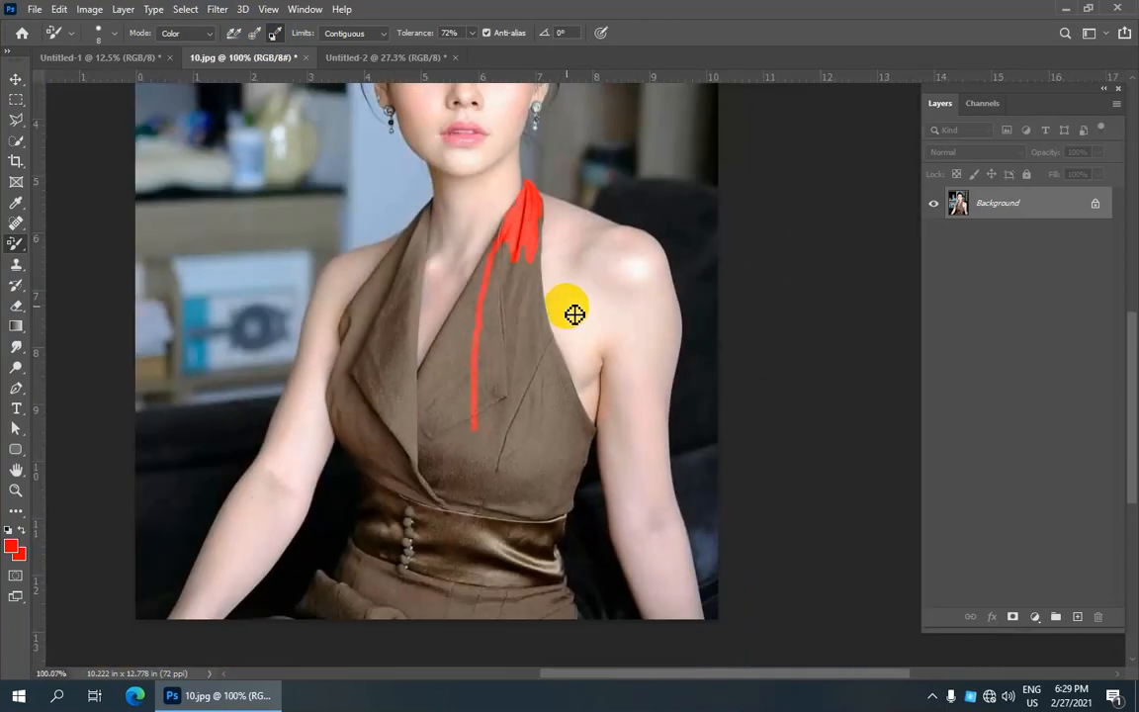
pyautogui.click(686, 162)
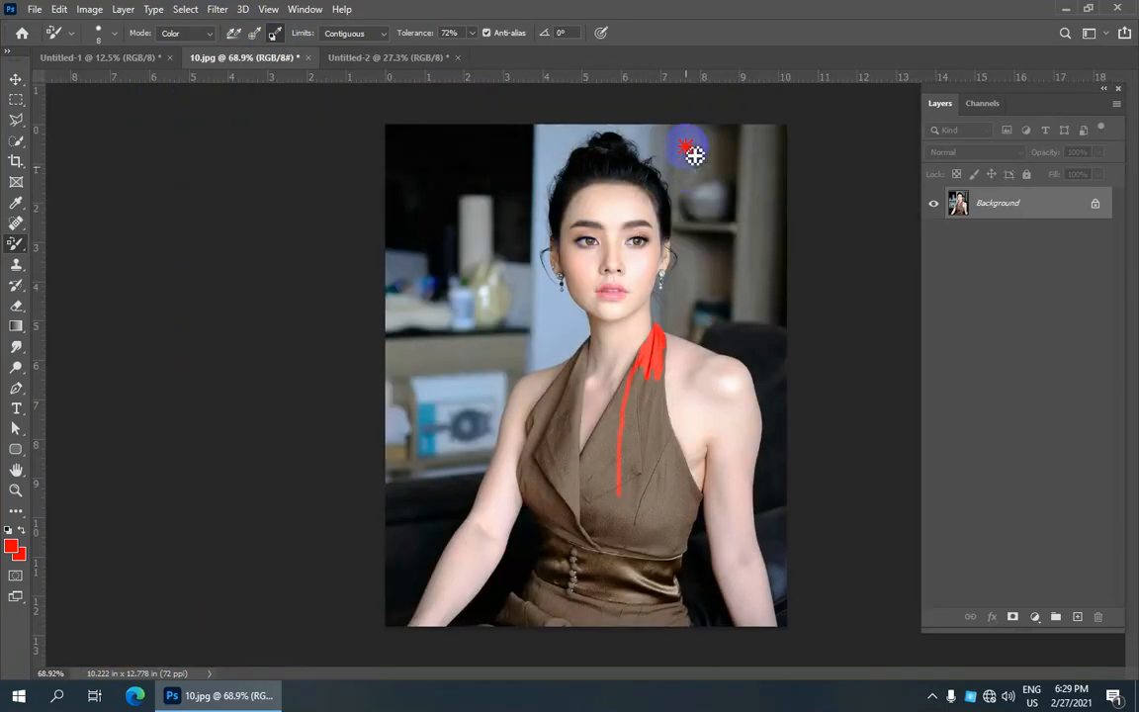
pyautogui.scroll(2, 687, 202)
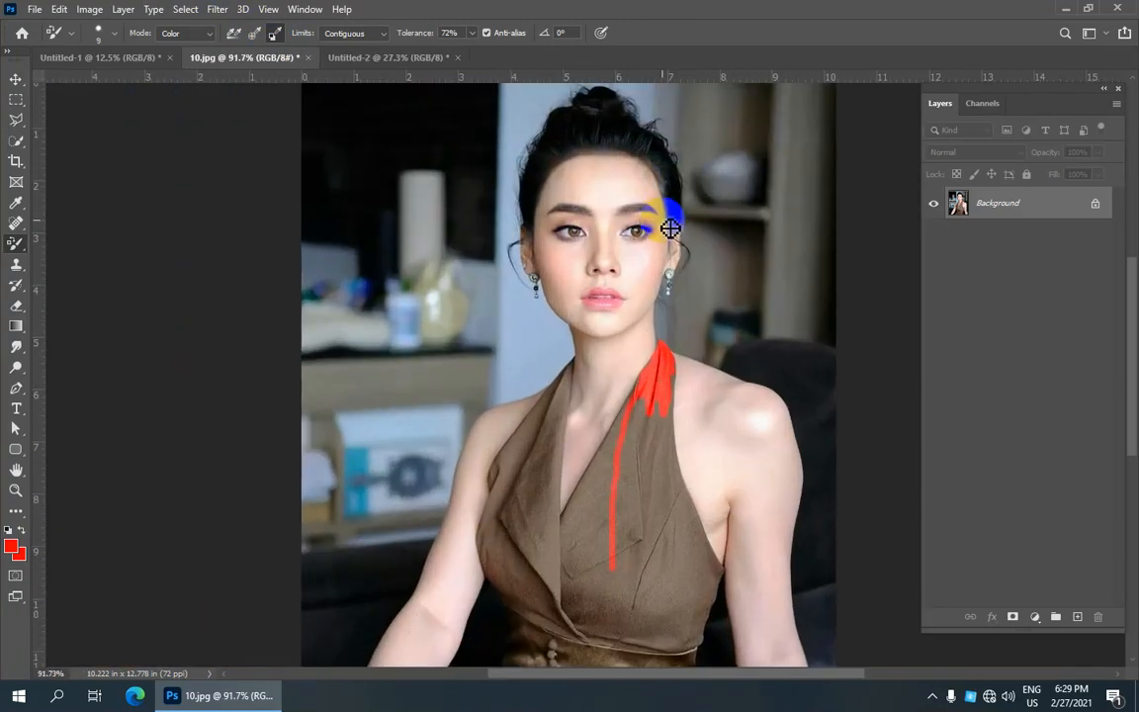
# - Enlarge the brush to 40 px and try Background Swatch sampling on the strap and dress front
pyautogui.press(']')
pyautogui.press(']')
pyautogui.press(']')
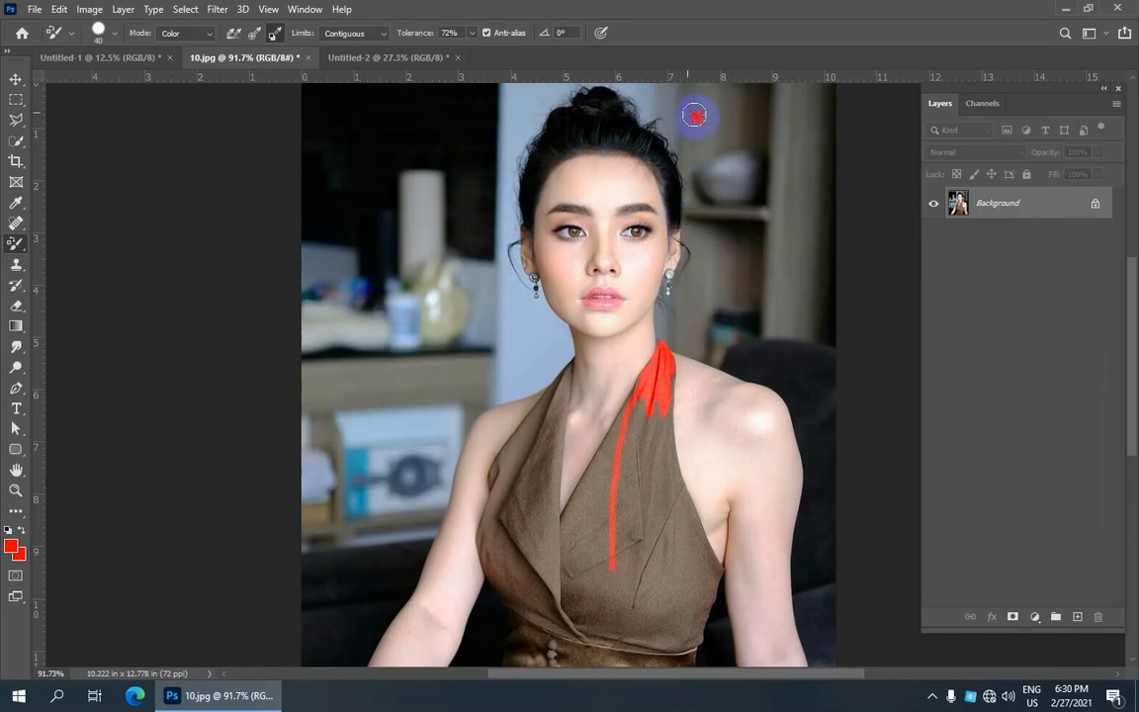
pyautogui.click(666, 372)
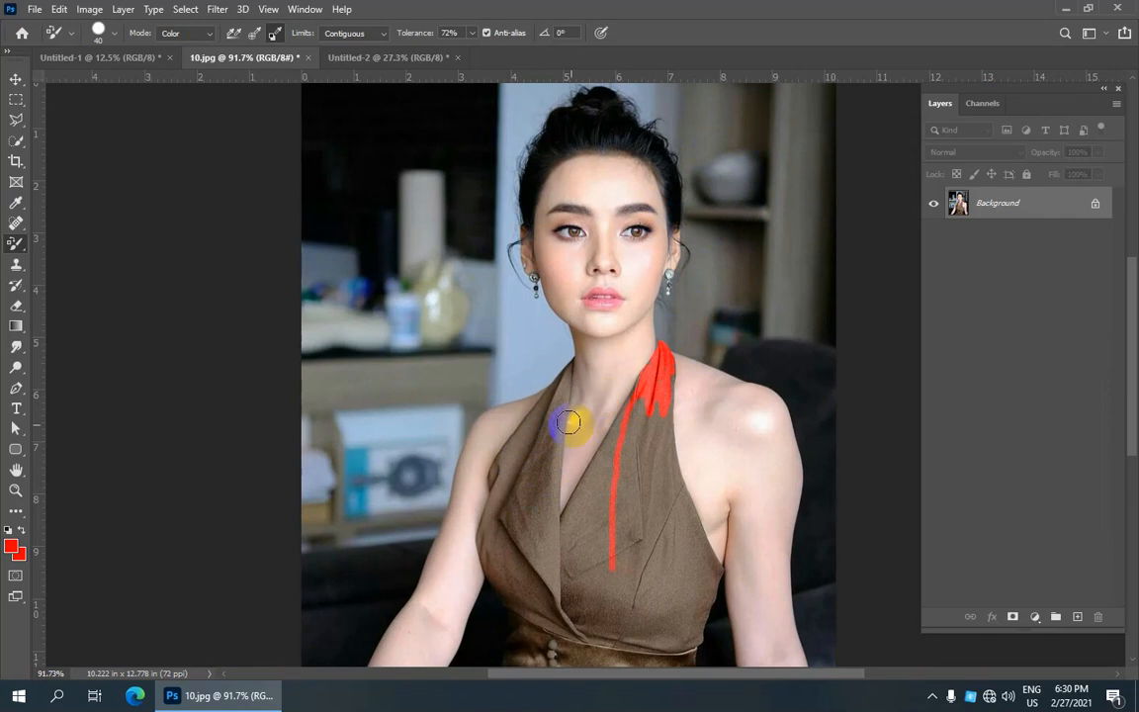
pyautogui.scroll(3, 633, 527)
pyautogui.moveTo(590, 484); pyautogui.dragTo(720, 298)
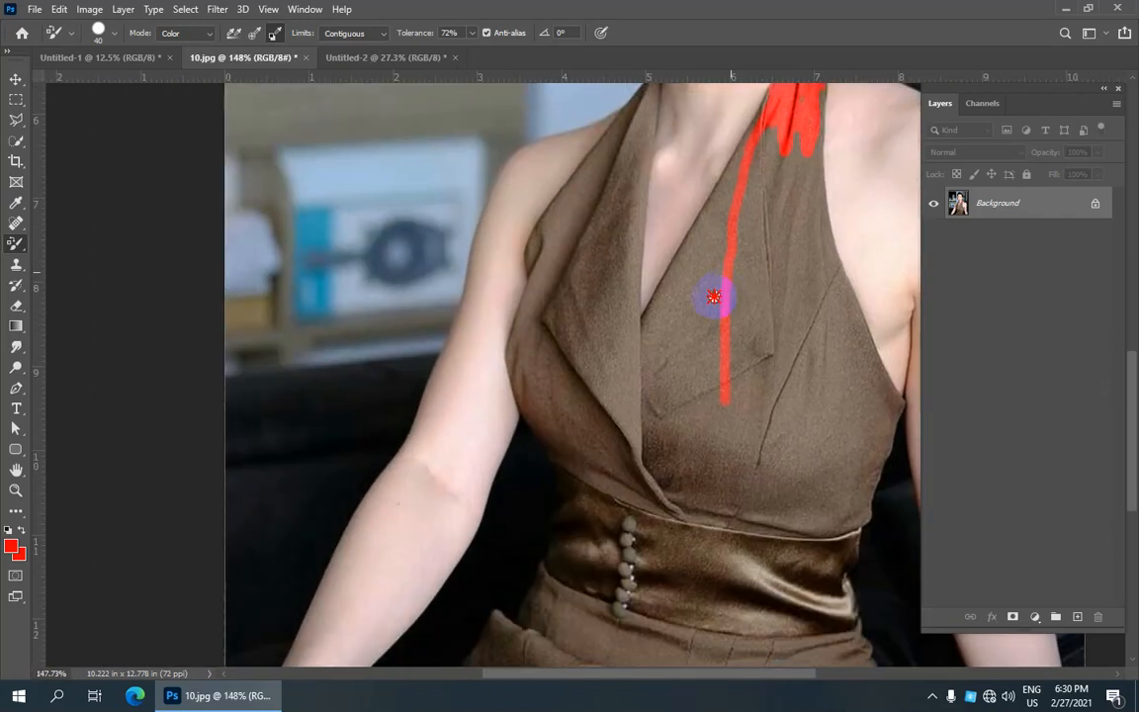
# - Try recoloring the dark background, hair and forehead, and undo the red strokes on the dress
pyautogui.scroll(-3, 621, 435)
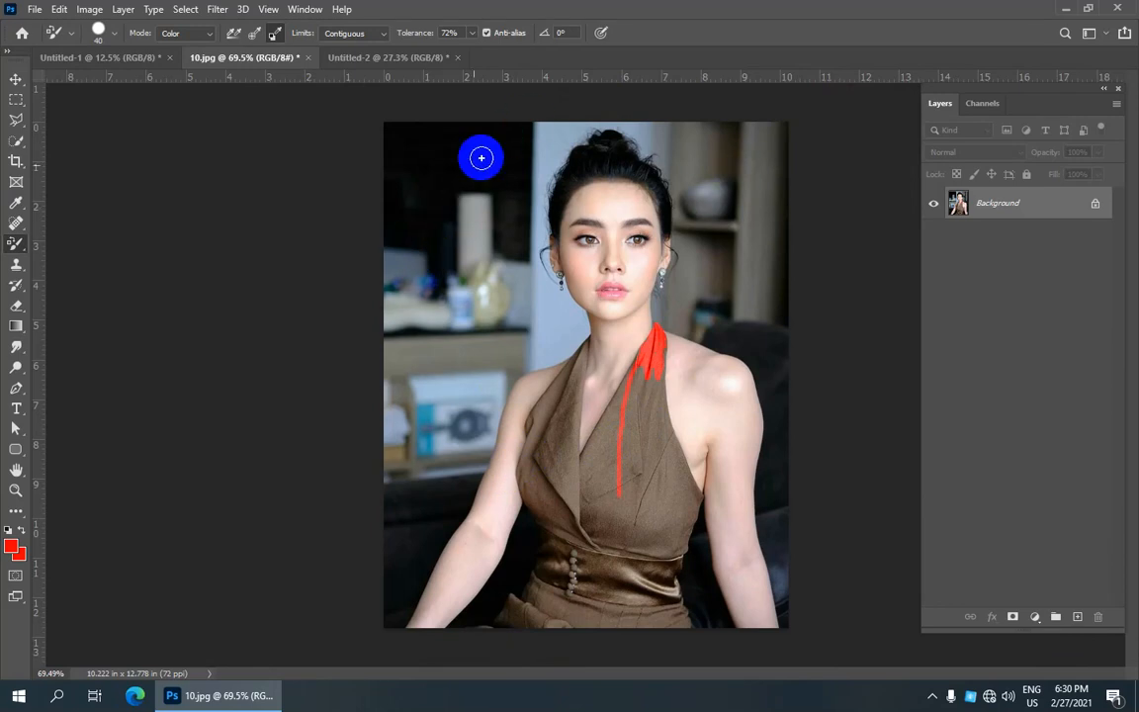
pyautogui.moveTo(492, 167)
pyautogui.mouseDown()
pyautogui.moveTo(571, 157)
pyautogui.moveTo(577, 179)
pyautogui.moveTo(637, 189)
pyautogui.mouseUp()
pyautogui.scroll(2, 638, 189)
pyautogui.hotkey('ctrl', 'z')
pyautogui.scroll(5, 638, 189)
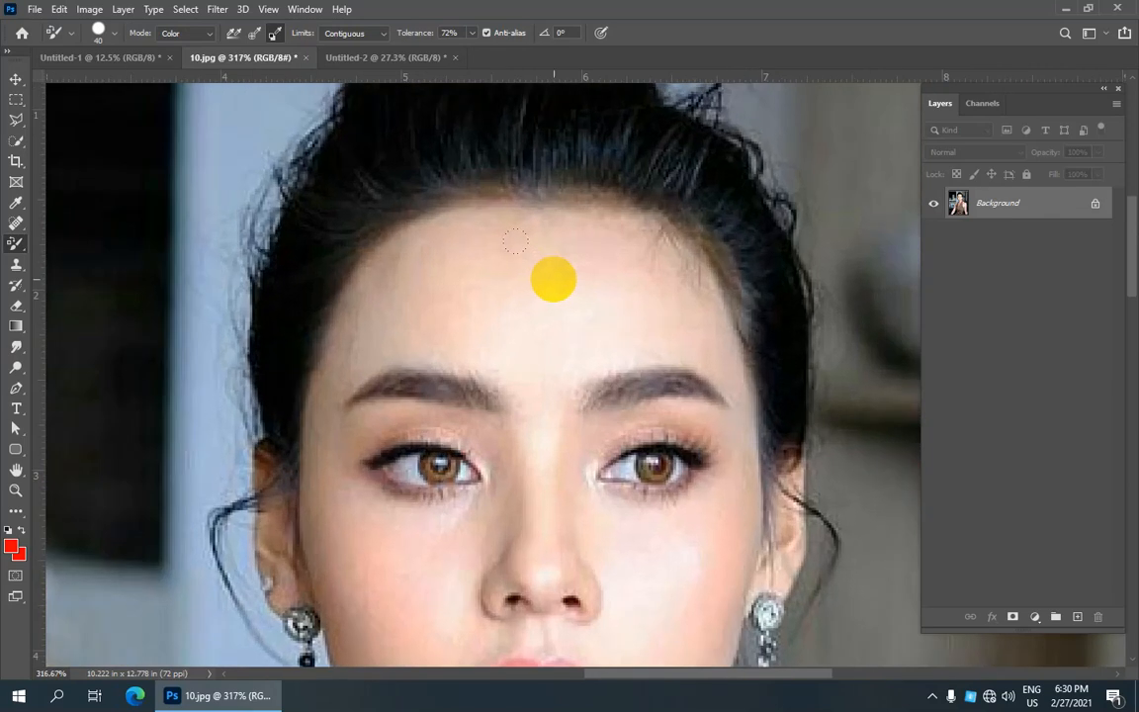
pyautogui.moveTo(579, 287)
pyautogui.mouseDown()
pyautogui.moveTo(477, 284)
pyautogui.moveTo(555, 293)
pyautogui.moveTo(619, 286)
pyautogui.moveTo(573, 281)
pyautogui.moveTo(710, 279)
pyautogui.moveTo(631, 281)
pyautogui.mouseUp()
# - Try painting with Background Swatch sampling from the hair across to the dark background
pyautogui.scroll(-3, 811, 230)
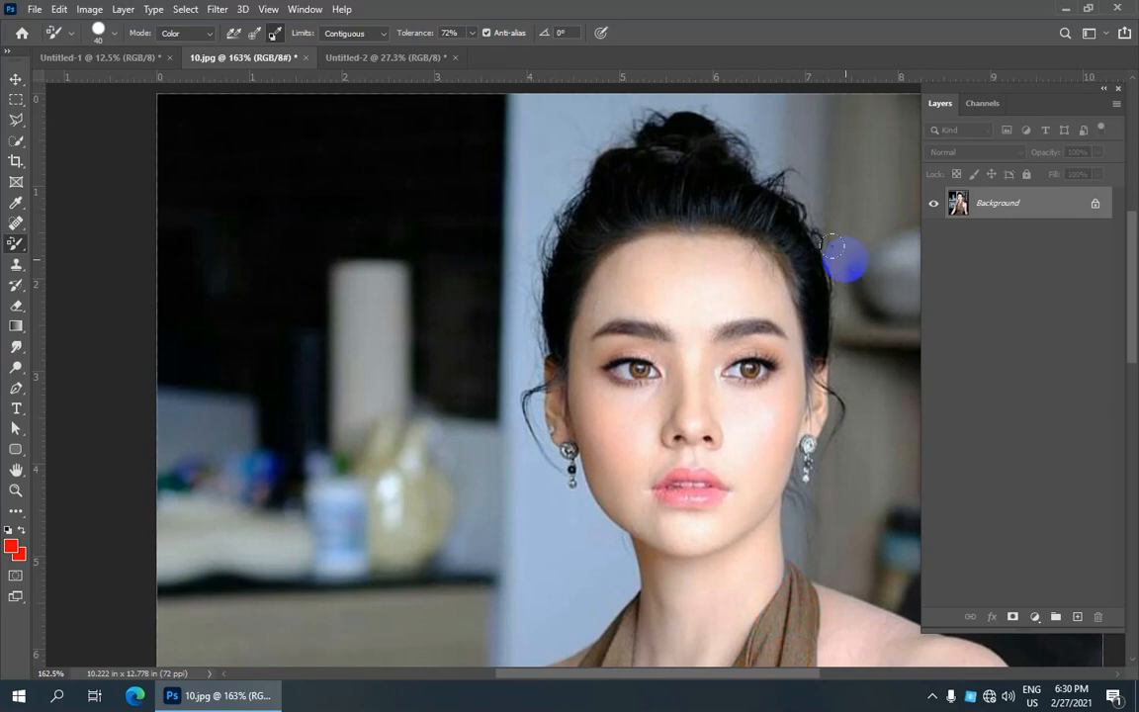
pyautogui.moveTo(752, 199); pyautogui.dragTo(413, 275)
pyautogui.click(677, 333)
pyautogui.scroll(-5, 676, 341)
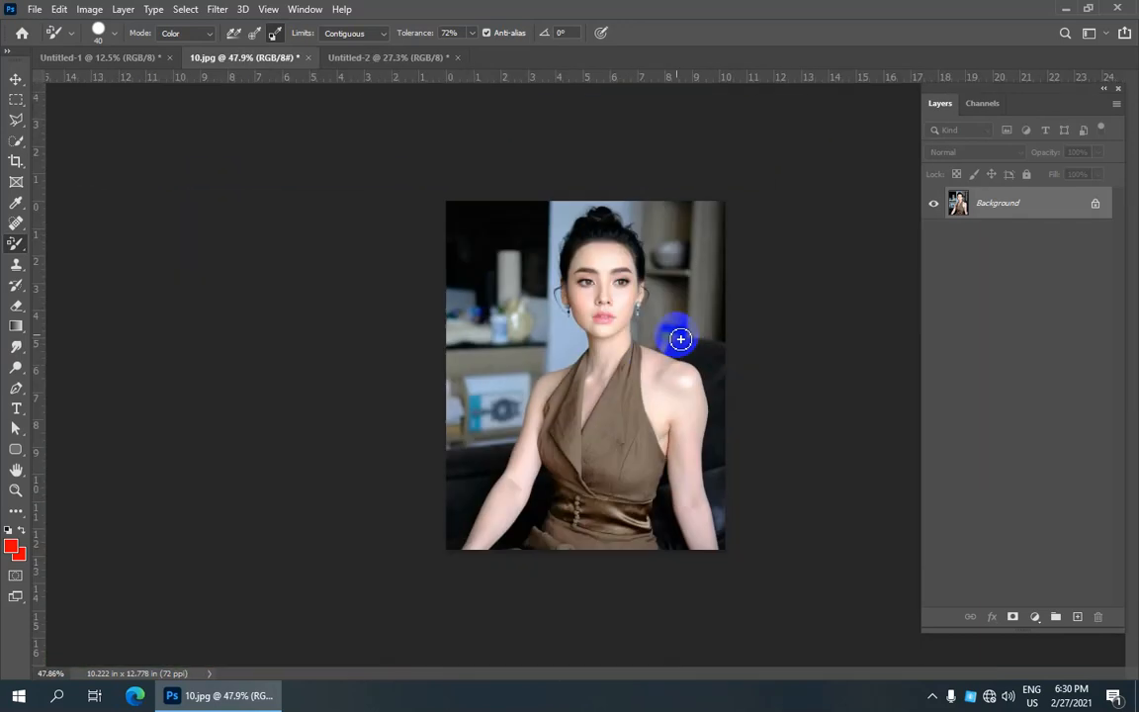
# - Raise the tolerance to 100%, paint the lower lip blue, and undo the stroke
pyautogui.scroll(3, 676, 341)
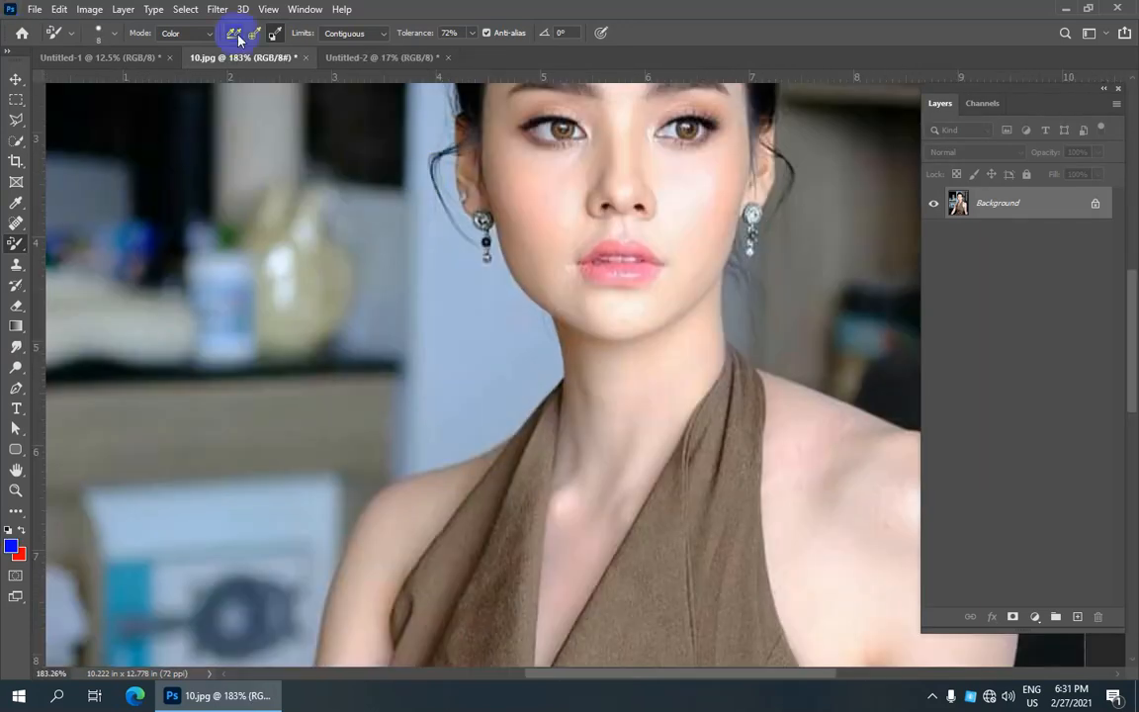
pyautogui.scroll(3, 638, 236)
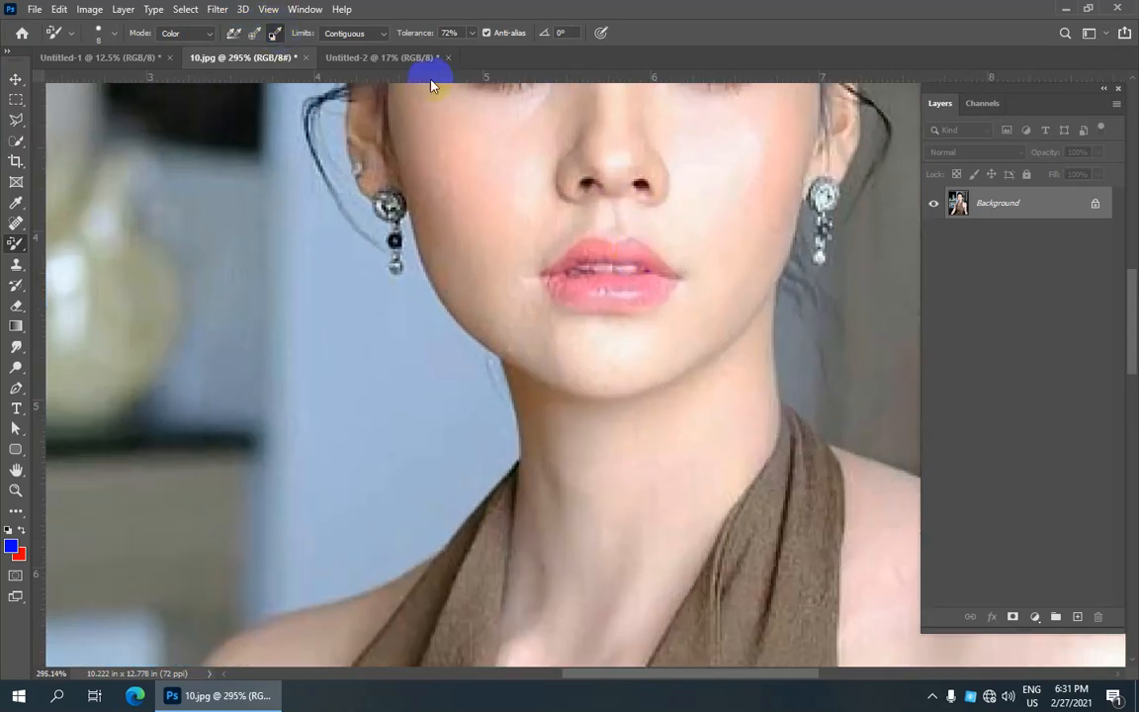
pyautogui.moveTo(419, 36); pyautogui.dragTo(488, 44)
pyautogui.scroll(-1, 583, 238)
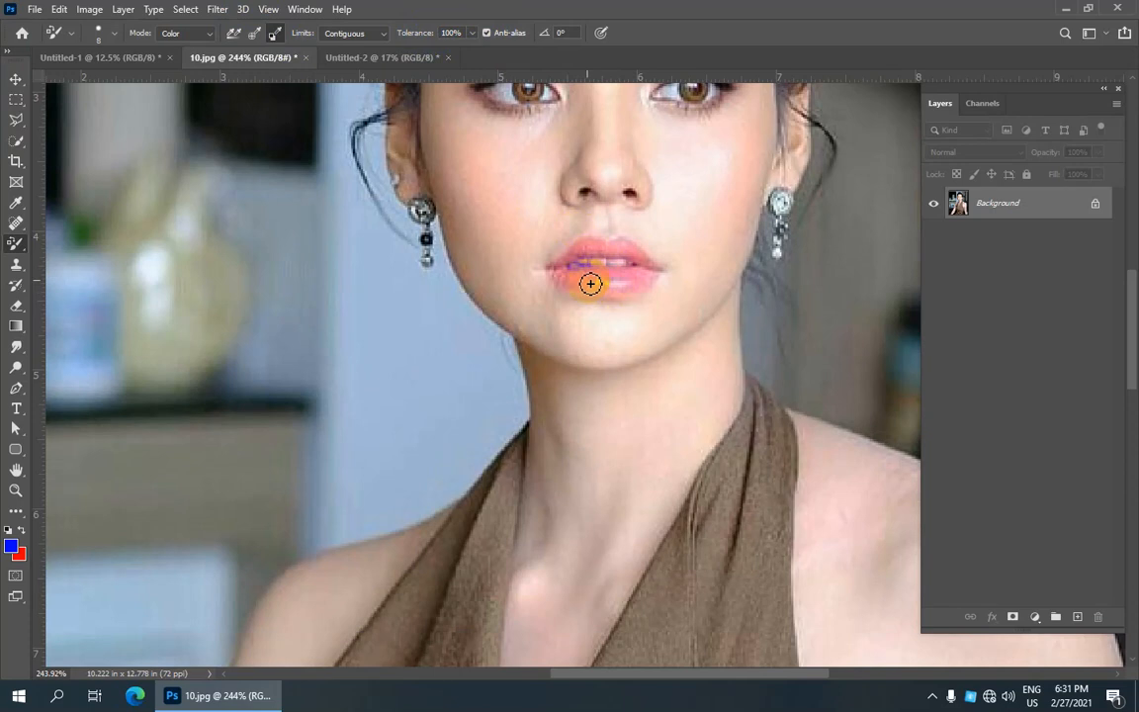
pyautogui.moveTo(612, 284)
pyautogui.mouseDown()
pyautogui.moveTo(645, 277)
pyautogui.moveTo(608, 286)
pyautogui.moveTo(563, 275)
pyautogui.moveTo(603, 287)
pyautogui.mouseUp()
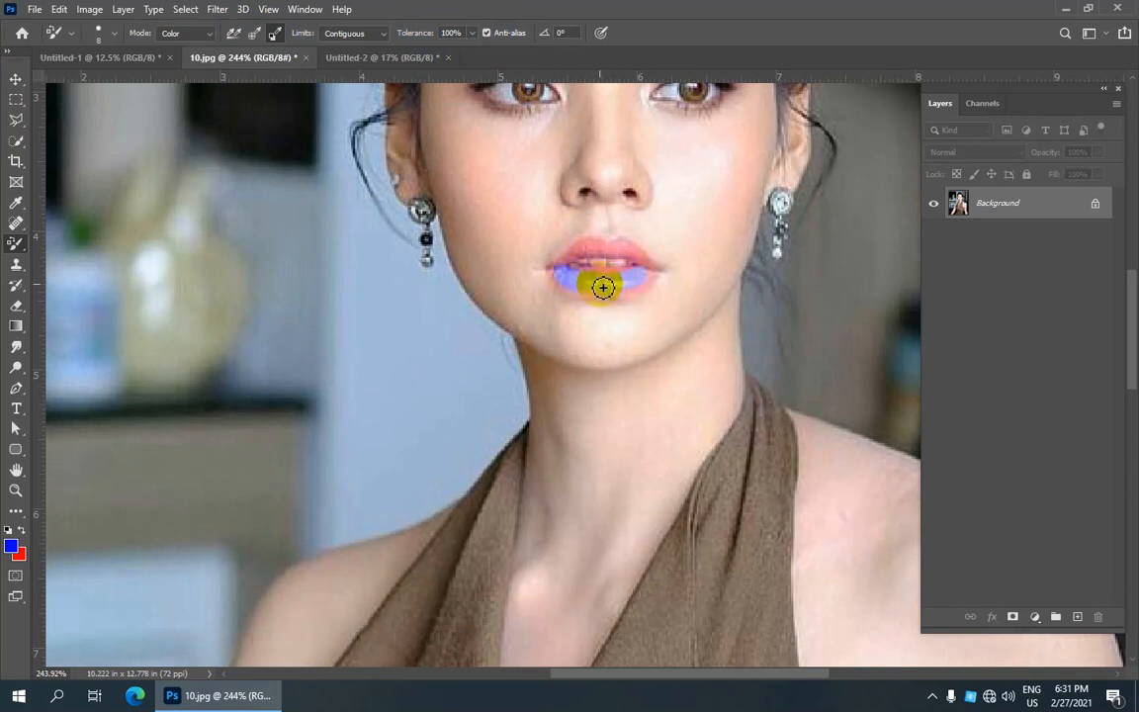
pyautogui.hotkey('ctrl', 'z')
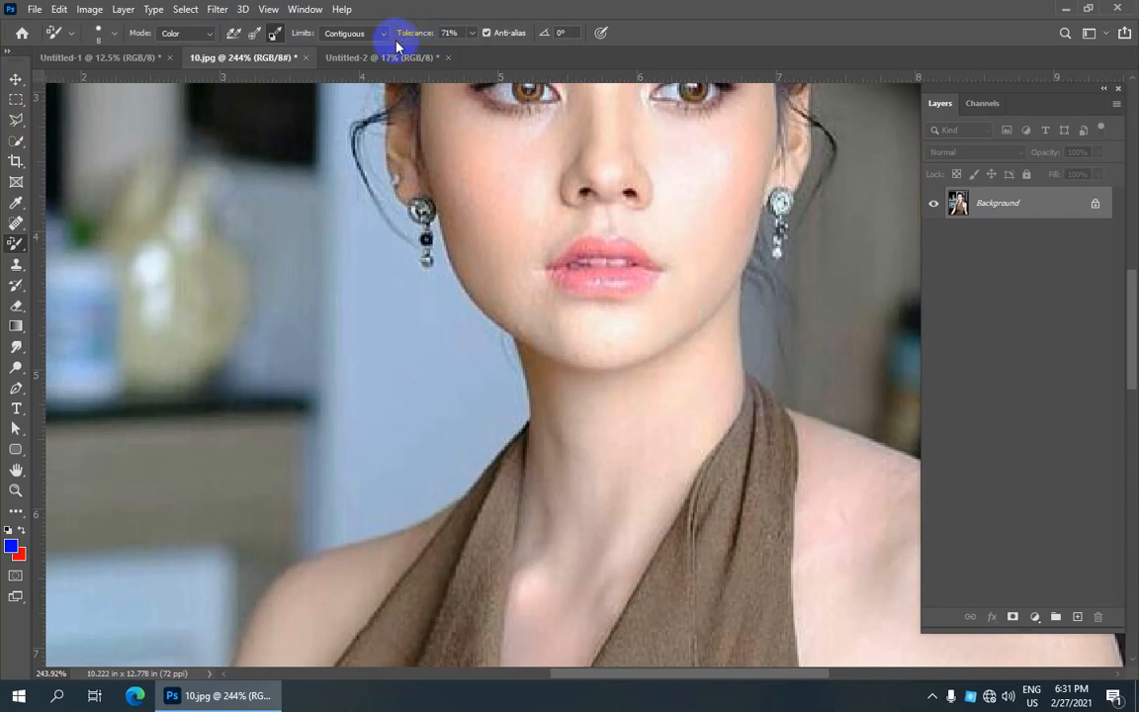
# - Set the tolerance to 71% and try recoloring the lips blue
pyautogui.moveTo(395, 44); pyautogui.dragTo(397, 44)
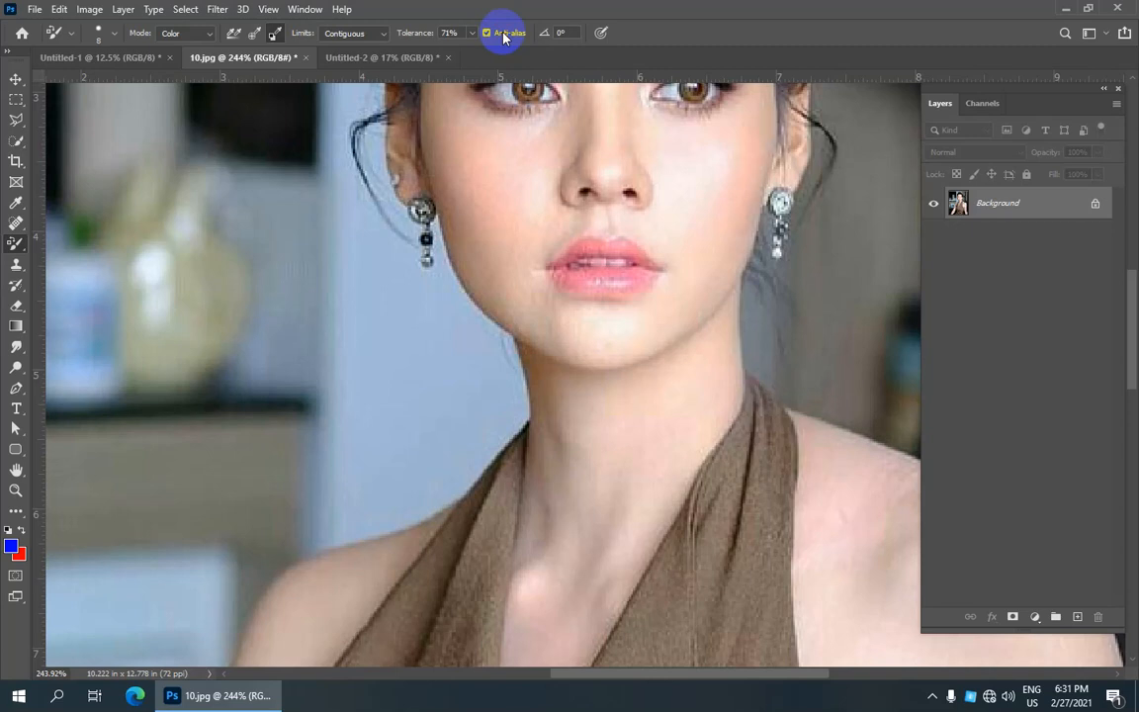
pyautogui.moveTo(587, 250)
pyautogui.mouseDown()
pyautogui.moveTo(637, 262)
pyautogui.moveTo(617, 244)
pyautogui.moveTo(657, 287)
pyautogui.moveTo(645, 274)
pyautogui.moveTo(595, 291)
pyautogui.moveTo(565, 278)
pyautogui.moveTo(662, 295)
pyautogui.moveTo(593, 282)
pyautogui.moveTo(657, 280)
pyautogui.moveTo(627, 290)
pyautogui.mouseUp()
pyautogui.scroll(-6, 617, 294)
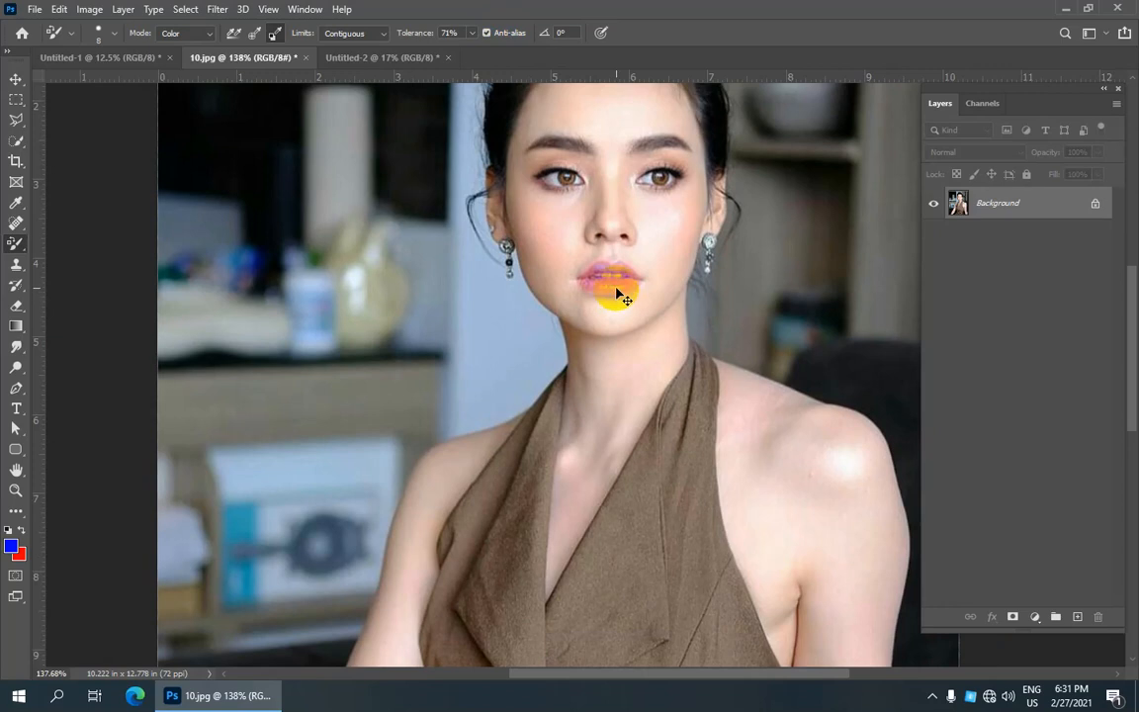
pyautogui.scroll(5, 616, 294)
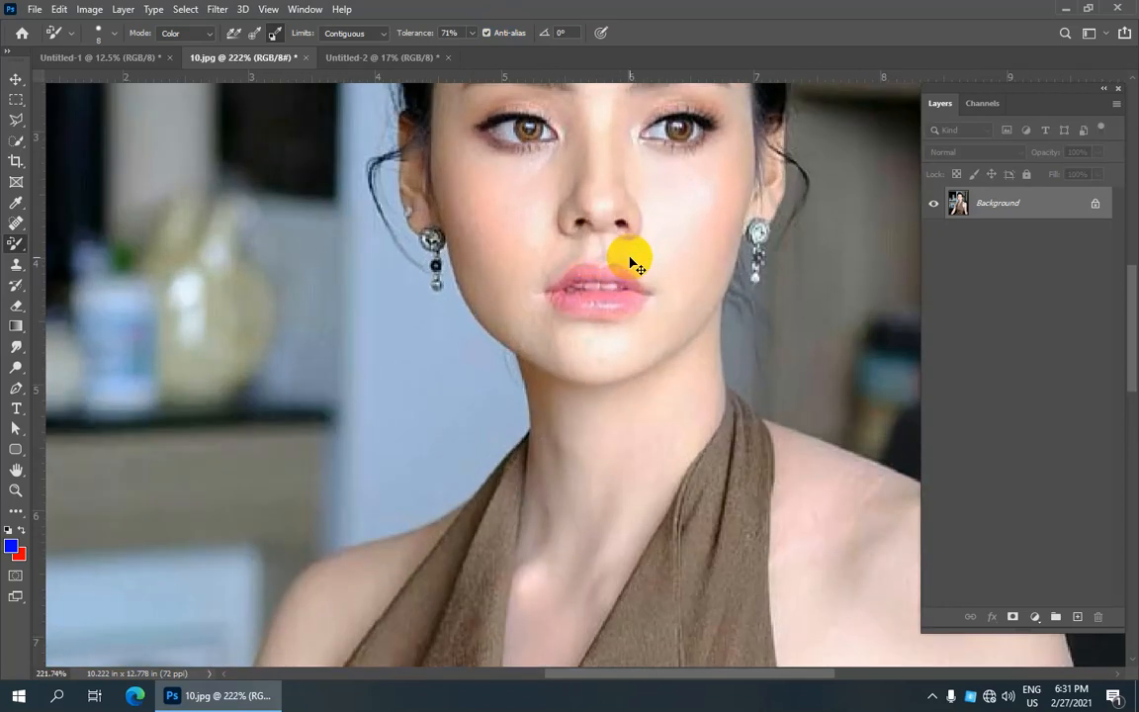
pyautogui.scroll(-3, 573, 316)
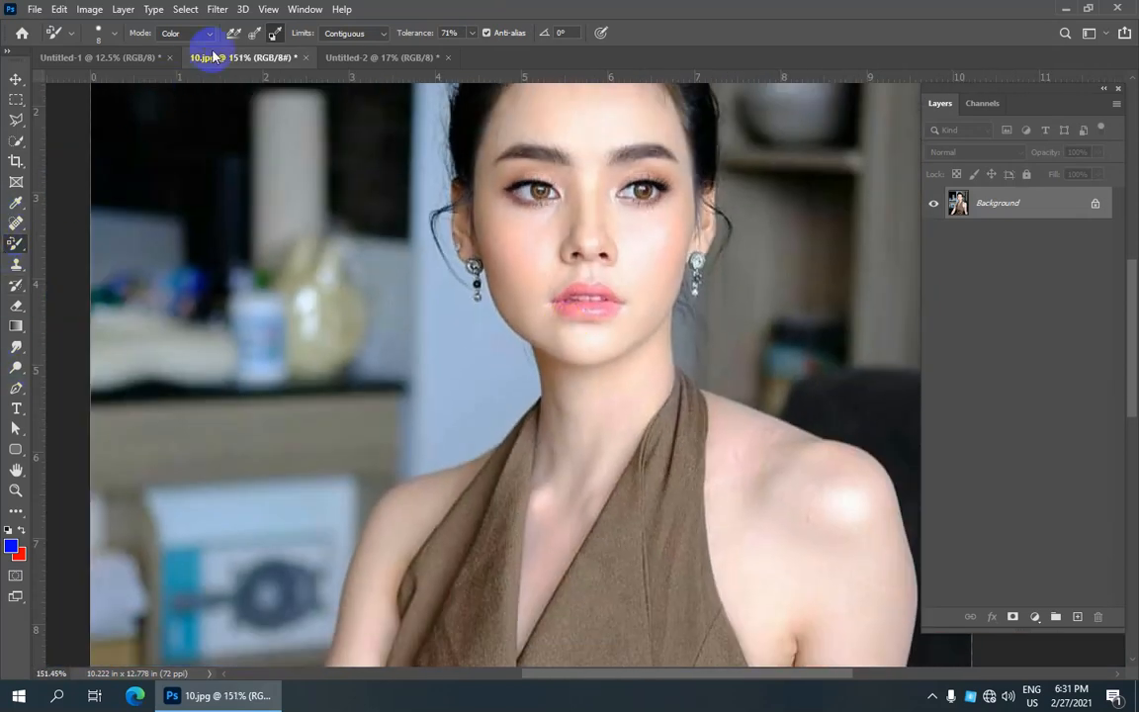
# - Recolor the brown dress red using Once sampling and a 60 px brush, with red as the foreground color
pyautogui.click(261, 37)
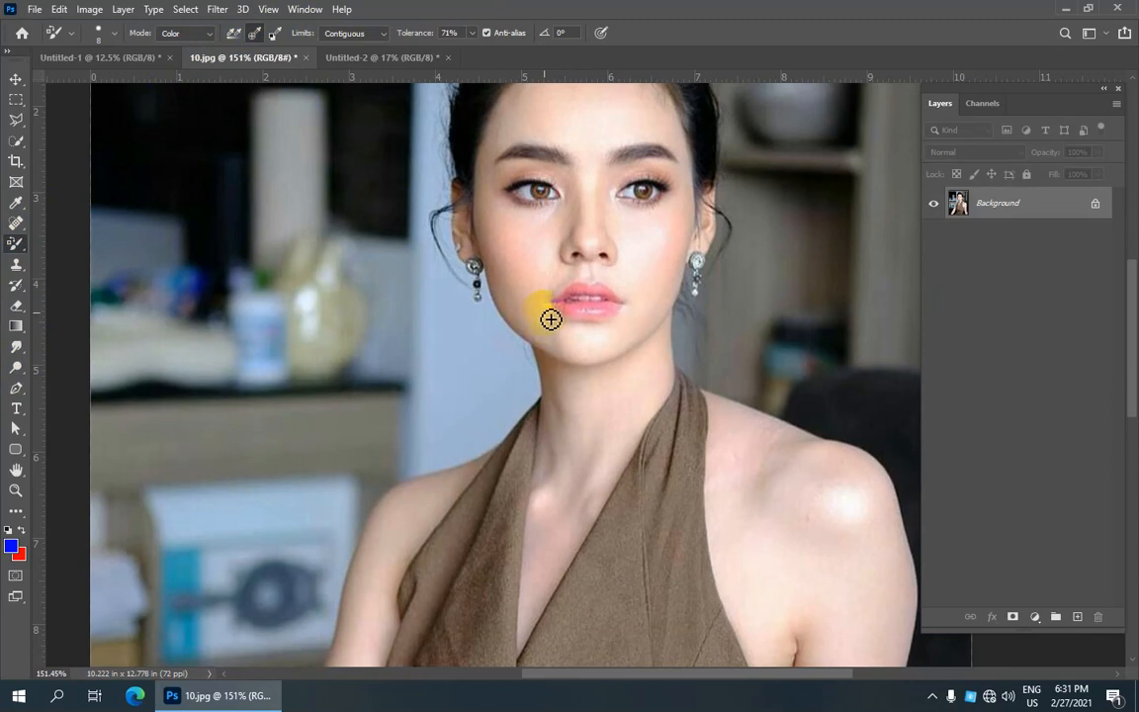
pyautogui.scroll(-3, 564, 356)
pyautogui.scroll(-2, 577, 528)
pyautogui.press(']')
pyautogui.press(']')
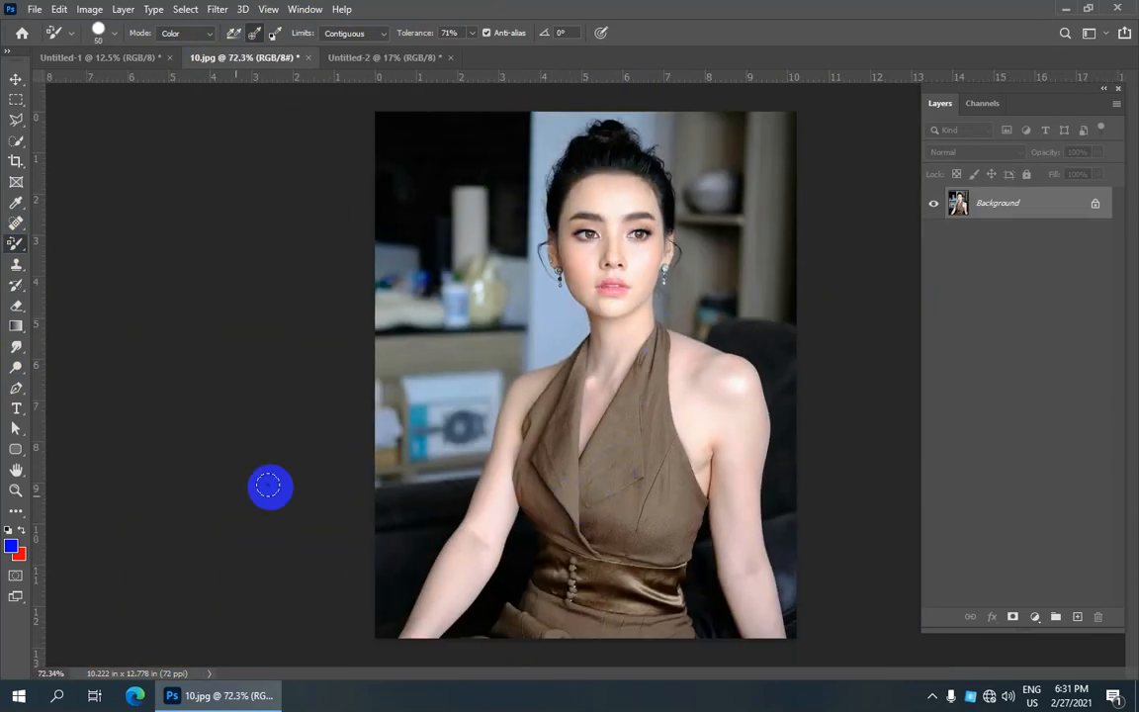
pyautogui.click(20, 532)
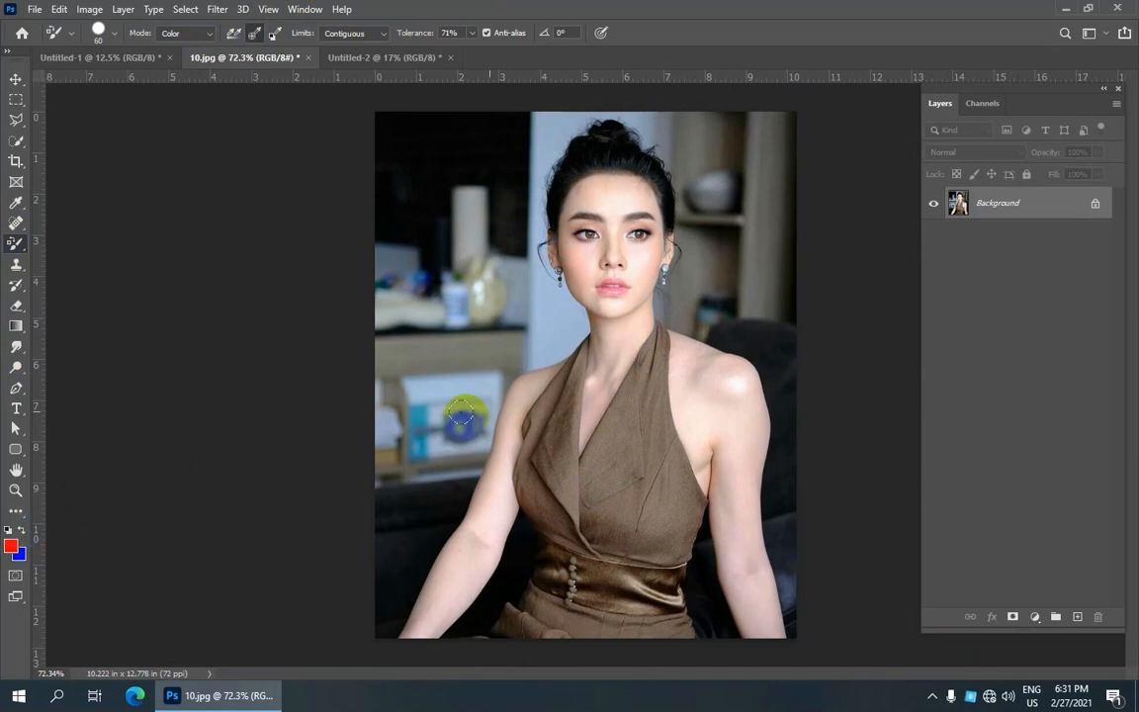
pyautogui.moveTo(633, 409)
pyautogui.mouseDown()
pyautogui.moveTo(657, 353)
pyautogui.moveTo(643, 419)
pyautogui.moveTo(651, 510)
pyautogui.moveTo(658, 431)
pyautogui.moveTo(687, 538)
pyautogui.moveTo(657, 574)
pyautogui.moveTo(683, 491)
pyautogui.moveTo(656, 358)
pyautogui.moveTo(608, 450)
pyautogui.moveTo(625, 392)
pyautogui.moveTo(607, 511)
pyautogui.moveTo(613, 494)
pyautogui.moveTo(579, 487)
pyautogui.moveTo(607, 484)
pyautogui.moveTo(607, 538)
pyautogui.moveTo(628, 458)
pyautogui.moveTo(620, 531)
pyautogui.moveTo(614, 501)
pyautogui.moveTo(603, 517)
pyautogui.moveTo(594, 505)
pyautogui.moveTo(592, 461)
pyautogui.moveTo(599, 523)
pyautogui.moveTo(631, 550)
pyautogui.moveTo(614, 576)
pyautogui.moveTo(655, 579)
pyautogui.moveTo(669, 602)
pyautogui.moveTo(655, 621)
pyautogui.moveTo(614, 622)
pyautogui.moveTo(597, 592)
pyautogui.moveTo(616, 611)
pyautogui.moveTo(617, 600)
pyautogui.moveTo(590, 580)
pyautogui.moveTo(610, 628)
pyautogui.moveTo(667, 630)
pyautogui.moveTo(561, 623)
pyautogui.moveTo(515, 637)
pyautogui.moveTo(554, 595)
pyautogui.moveTo(539, 560)
pyautogui.moveTo(570, 538)
pyautogui.moveTo(547, 501)
pyautogui.moveTo(567, 484)
pyautogui.moveTo(559, 427)
pyautogui.moveTo(572, 373)
pyautogui.moveTo(546, 414)
pyautogui.moveTo(534, 497)
pyautogui.moveTo(561, 397)
pyautogui.mouseUp()
# - Reduce the brush to 9 px and paint the remaining brown collar edge beside the neck red
pyautogui.scroll(10, 578, 364)
pyautogui.press('[')
pyautogui.press('[')
pyautogui.press('[')
pyautogui.press('[')
pyautogui.press('[')
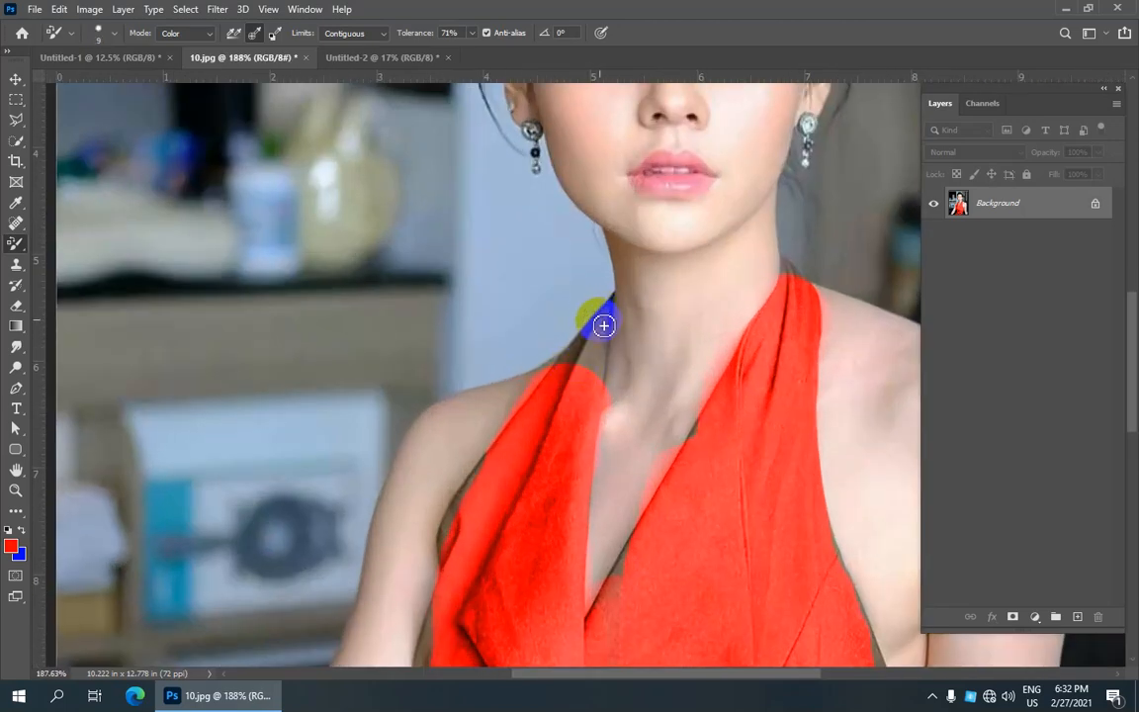
pyautogui.moveTo(606, 323)
pyautogui.mouseDown()
pyautogui.moveTo(583, 376)
pyautogui.moveTo(600, 333)
pyautogui.moveTo(592, 382)
pyautogui.moveTo(613, 328)
pyautogui.moveTo(599, 390)
pyautogui.moveTo(618, 368)
pyautogui.moveTo(583, 386)
pyautogui.moveTo(595, 361)
pyautogui.mouseUp()
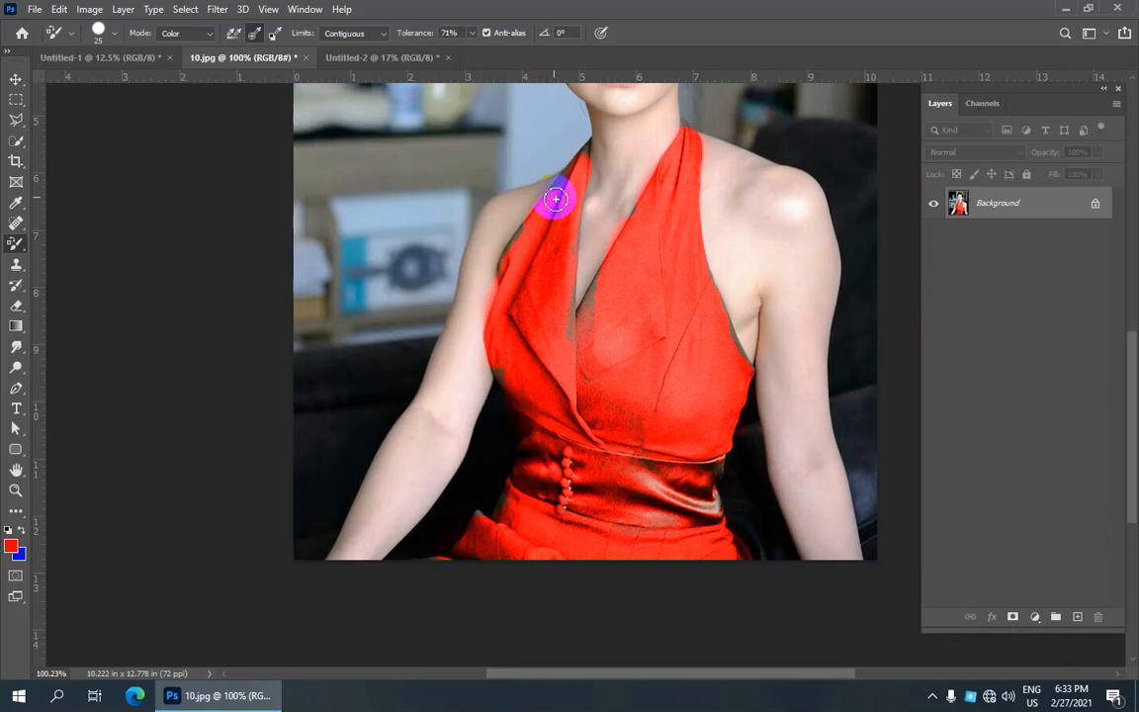
# - Reduce the brush to 8 px and paint the remaining brown edges of the dress's collar and neckline red
pyautogui.scroll(5, 566, 185)
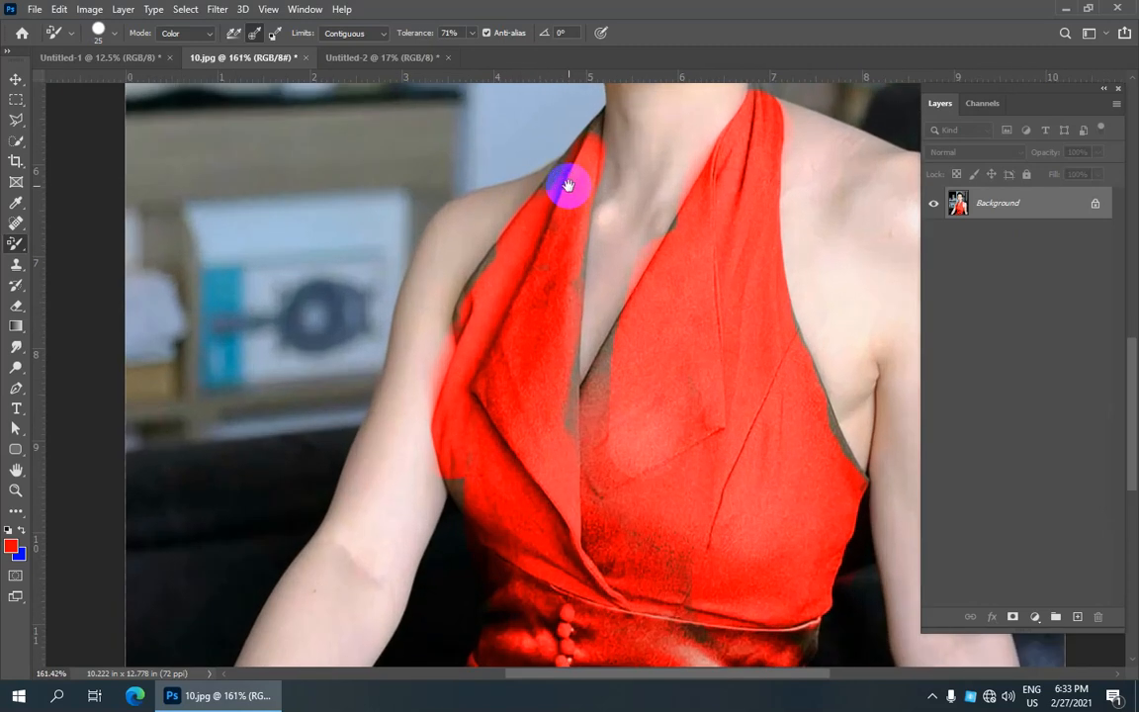
pyautogui.moveTo(566, 185); pyautogui.dragTo(537, 283)
pyautogui.moveTo(564, 543)
pyautogui.mouseDown()
pyautogui.moveTo(588, 448)
pyautogui.moveTo(537, 497)
pyautogui.moveTo(531, 471)
pyautogui.moveTo(525, 521)
pyautogui.mouseUp()
pyautogui.moveTo(493, 331)
pyautogui.mouseDown()
pyautogui.moveTo(486, 396)
pyautogui.moveTo(496, 365)
pyautogui.moveTo(548, 310)
pyautogui.moveTo(549, 290)
pyautogui.moveTo(502, 344)
pyautogui.mouseUp()
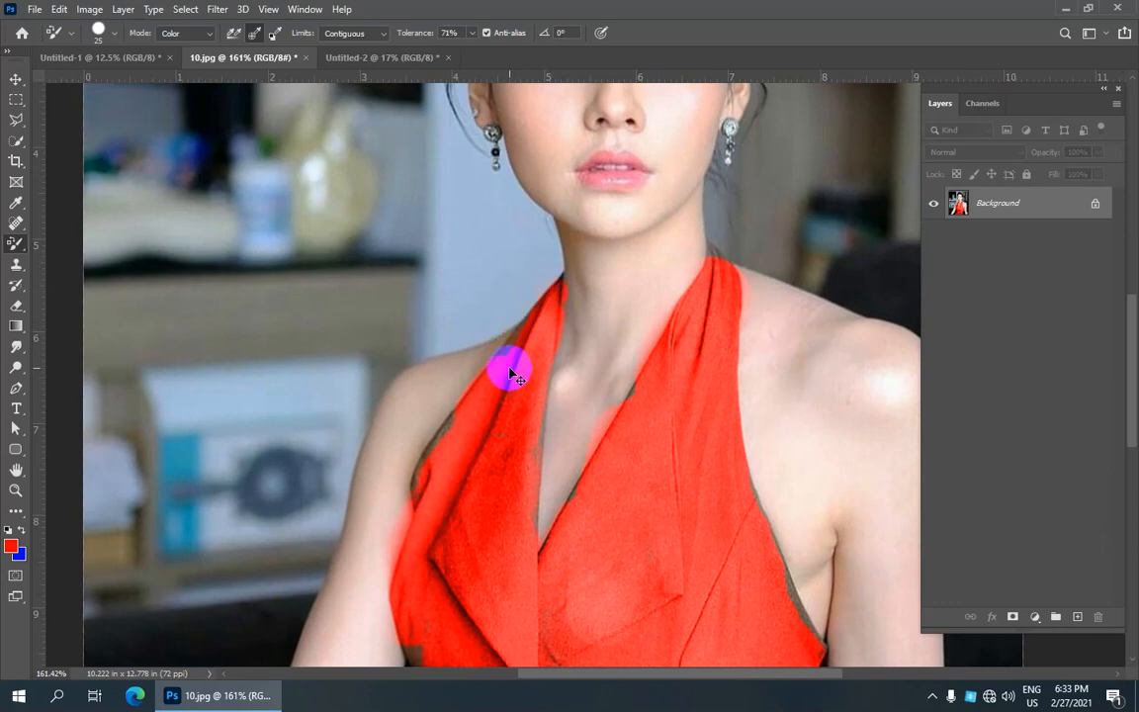
pyautogui.moveTo(504, 374)
pyautogui.mouseDown()
pyautogui.moveTo(510, 338)
pyautogui.moveTo(544, 298)
pyautogui.mouseUp()
pyautogui.scroll(3, 543, 297)
pyautogui.press('[')
pyautogui.moveTo(563, 288)
pyautogui.mouseDown()
pyautogui.moveTo(557, 308)
pyautogui.moveTo(541, 302)
pyautogui.moveTo(501, 342)
pyautogui.moveTo(491, 378)
pyautogui.moveTo(508, 335)
pyautogui.moveTo(380, 544)
pyautogui.moveTo(408, 489)
pyautogui.moveTo(378, 531)
pyautogui.moveTo(356, 590)
pyautogui.mouseUp()
pyautogui.scroll(-3, 475, 557)
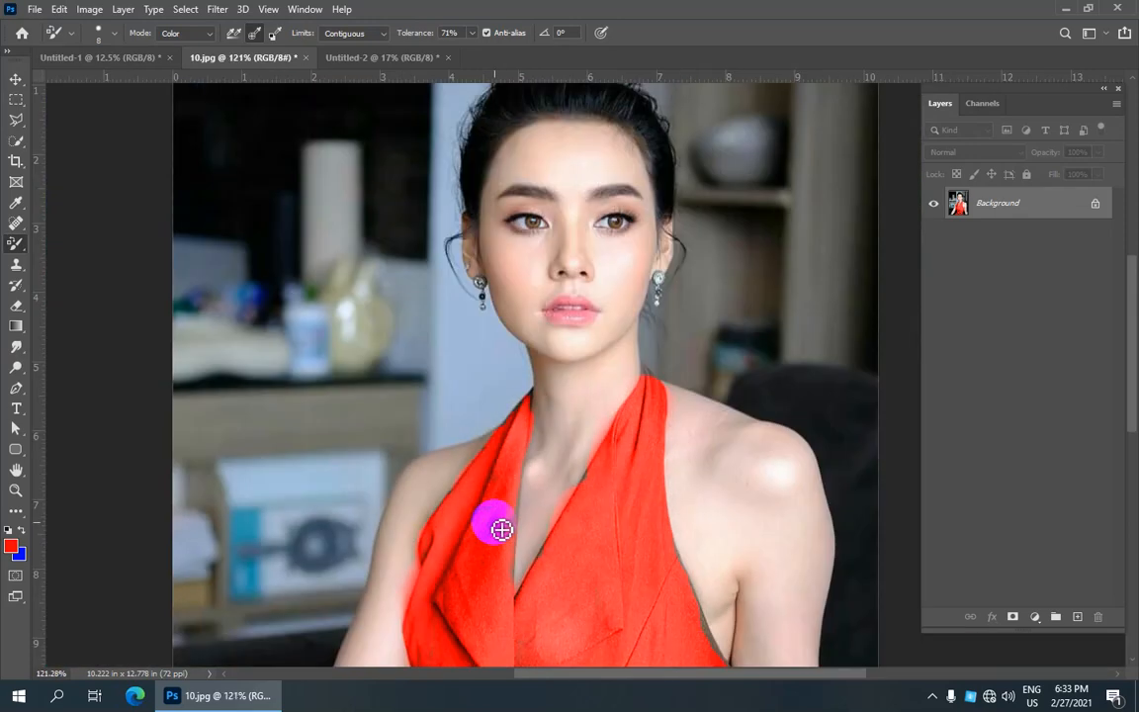
pyautogui.scroll(3, 569, 584)
pyautogui.moveTo(539, 580)
pyautogui.mouseDown()
pyautogui.moveTo(513, 478)
pyautogui.moveTo(511, 513)
pyautogui.moveTo(518, 504)
pyautogui.mouseUp()
# - Swap the foreground color to blue and recolor the row of small buttons on the dress's waistband
pyautogui.click(21, 531)
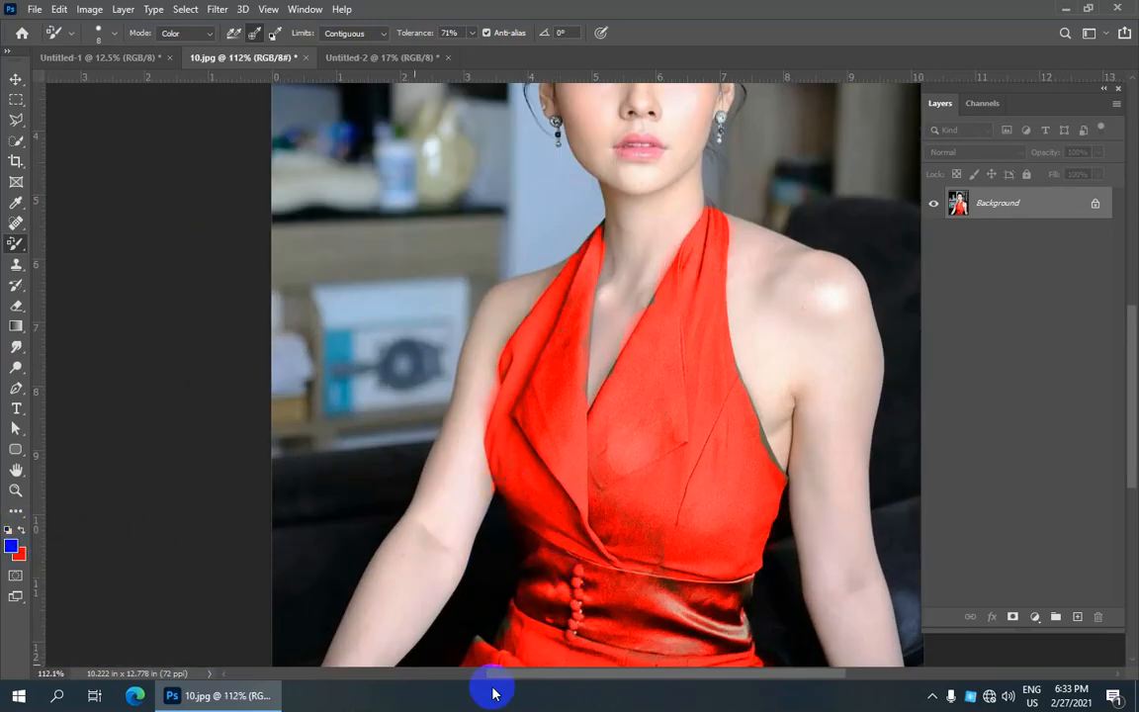
pyautogui.scroll(5, 580, 615)
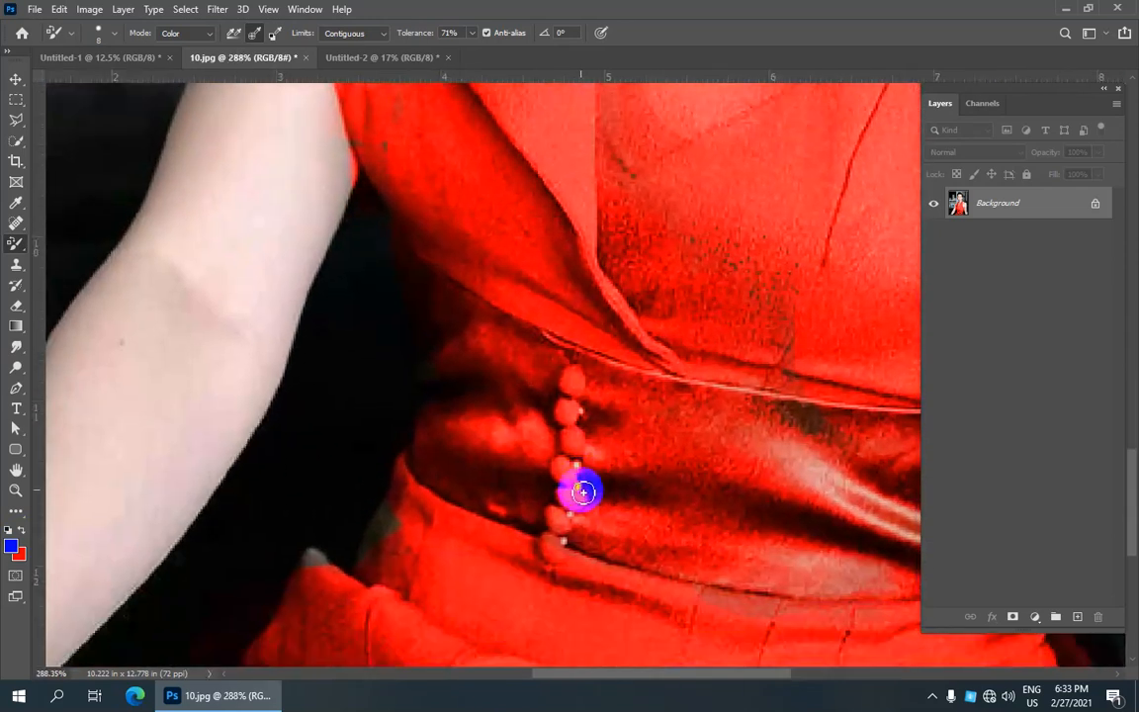
pyautogui.moveTo(579, 393)
pyautogui.mouseDown()
pyautogui.moveTo(568, 420)
pyautogui.moveTo(580, 413)
pyautogui.moveTo(566, 408)
pyautogui.moveTo(579, 449)
pyautogui.moveTo(579, 439)
pyautogui.moveTo(562, 481)
pyautogui.moveTo(571, 505)
pyautogui.moveTo(564, 498)
pyautogui.moveTo(582, 503)
pyautogui.moveTo(552, 540)
pyautogui.mouseUp()
pyautogui.moveTo(561, 550)
pyautogui.mouseDown()
pyautogui.moveTo(549, 549)
pyautogui.moveTo(556, 554)
pyautogui.mouseUp()
pyautogui.press('space')
# - Set the foreground color to the pink ff00b4 for recoloring the lips
pyautogui.moveTo(561, 344); pyautogui.dragTo(539, 613)
pyautogui.moveTo(524, 316); pyautogui.dragTo(499, 613)
pyautogui.moveTo(486, 377); pyautogui.dragTo(490, 425)
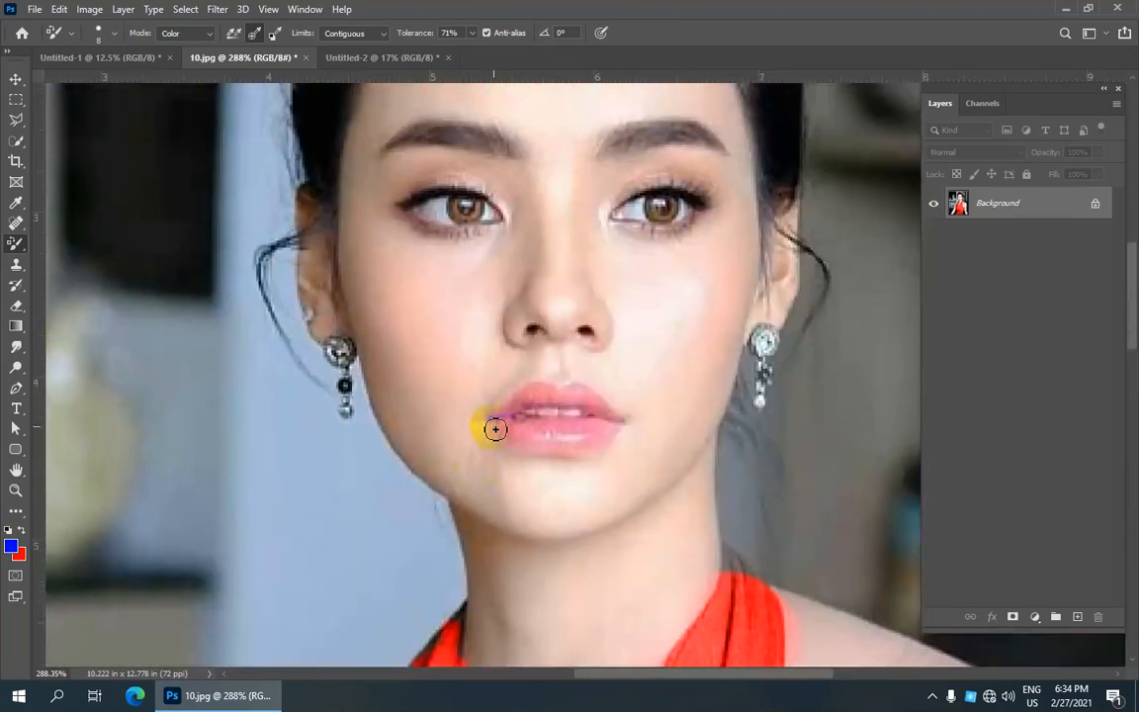
pyautogui.scroll(-3, 467, 446)
pyautogui.rightClick(467, 446)
pyautogui.click(240, 497)
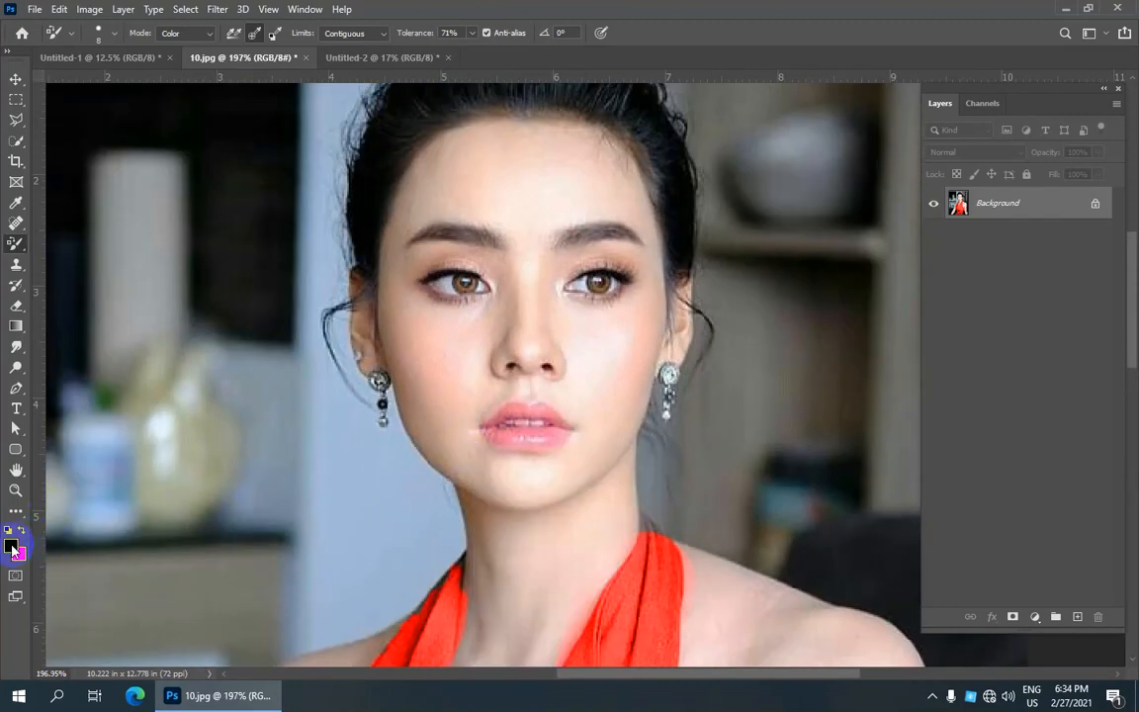
pyautogui.click(16, 546)
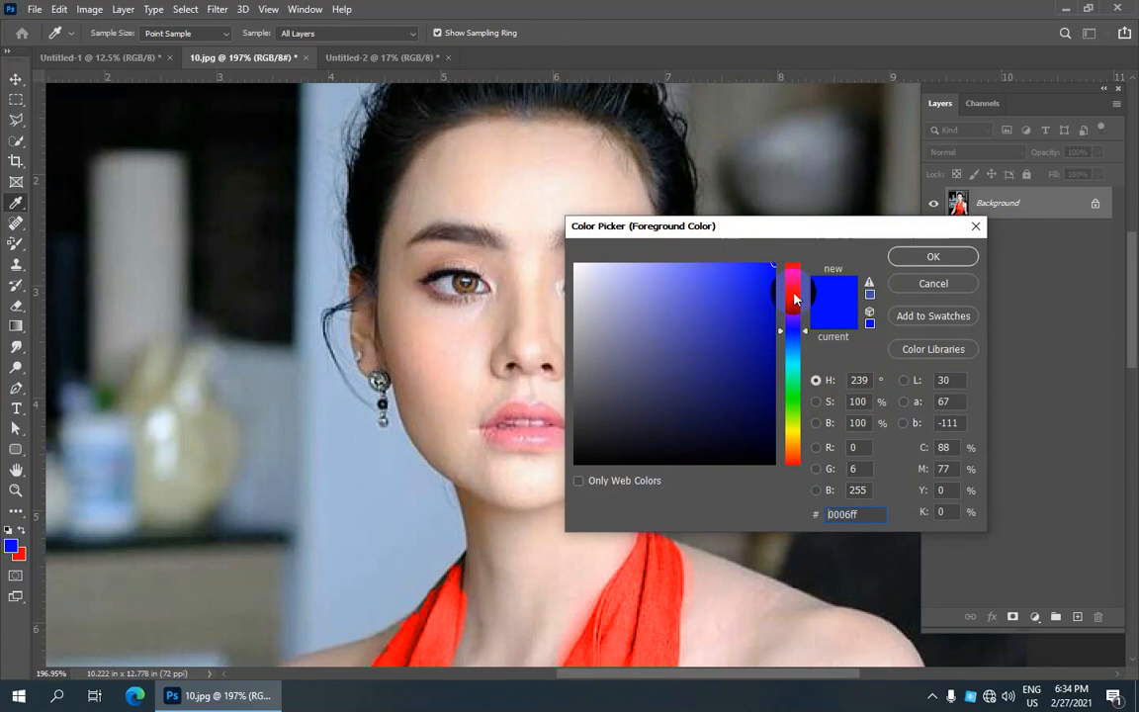
pyautogui.click(791, 293)
pyautogui.click(932, 256)
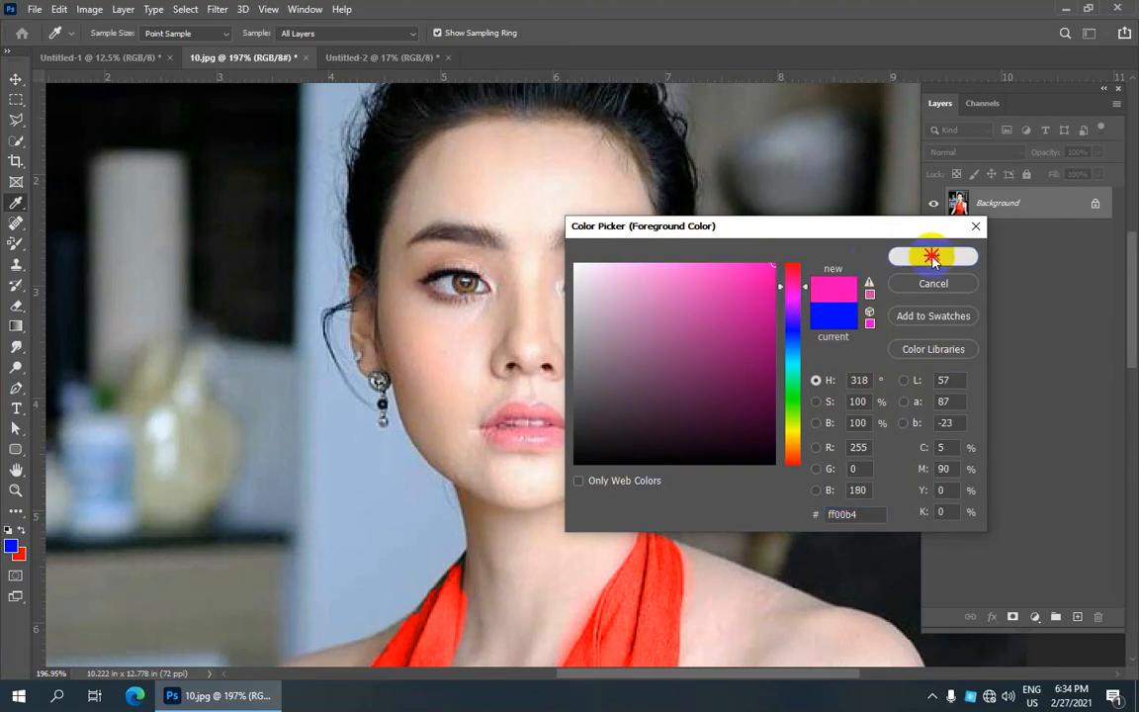
# - Recolor the portrait's upper and lower lips pink with the Color Replacement tool
pyautogui.scroll(1, 498, 386)
pyautogui.moveTo(482, 425)
pyautogui.mouseDown()
pyautogui.moveTo(511, 435)
pyautogui.moveTo(500, 436)
pyautogui.moveTo(548, 449)
pyautogui.moveTo(526, 441)
pyautogui.moveTo(569, 438)
pyautogui.moveTo(511, 452)
pyautogui.mouseUp()
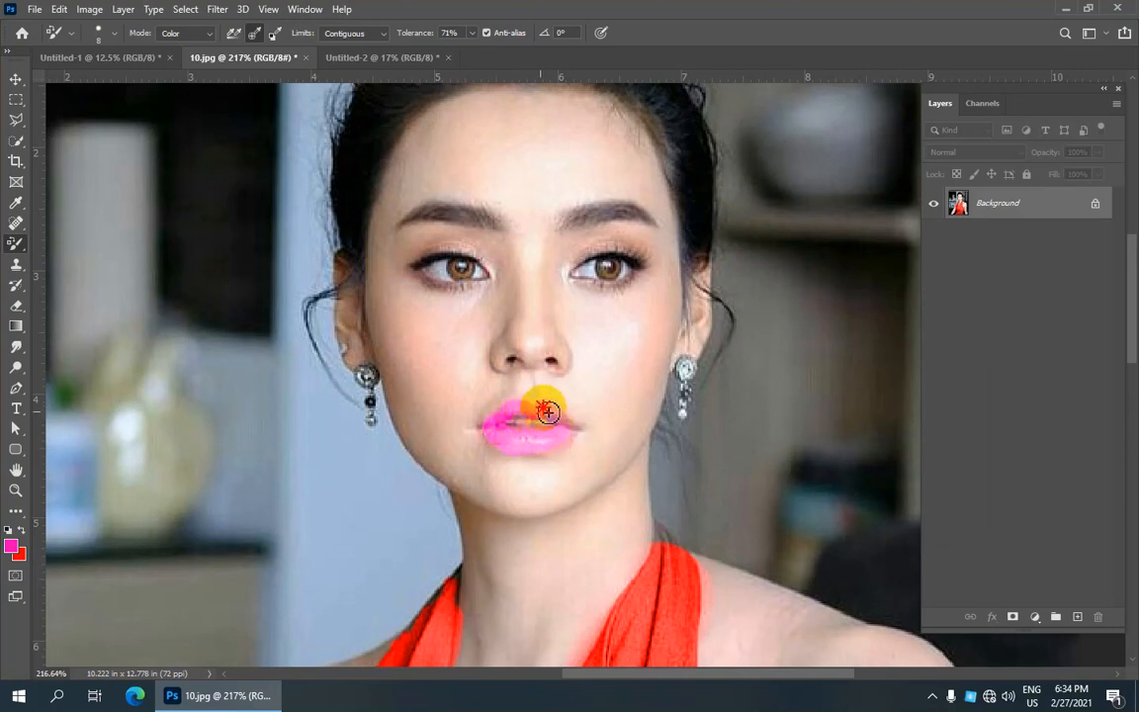
pyautogui.moveTo(558, 416); pyautogui.dragTo(532, 423)
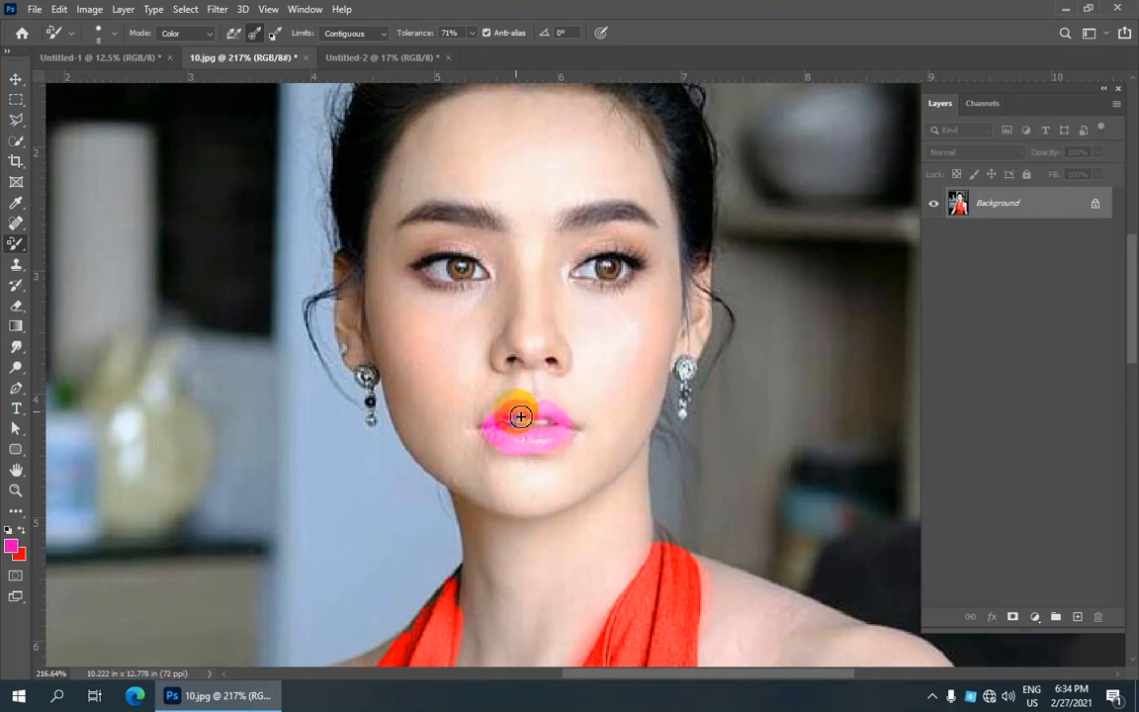
pyautogui.scroll(-8, 547, 435)
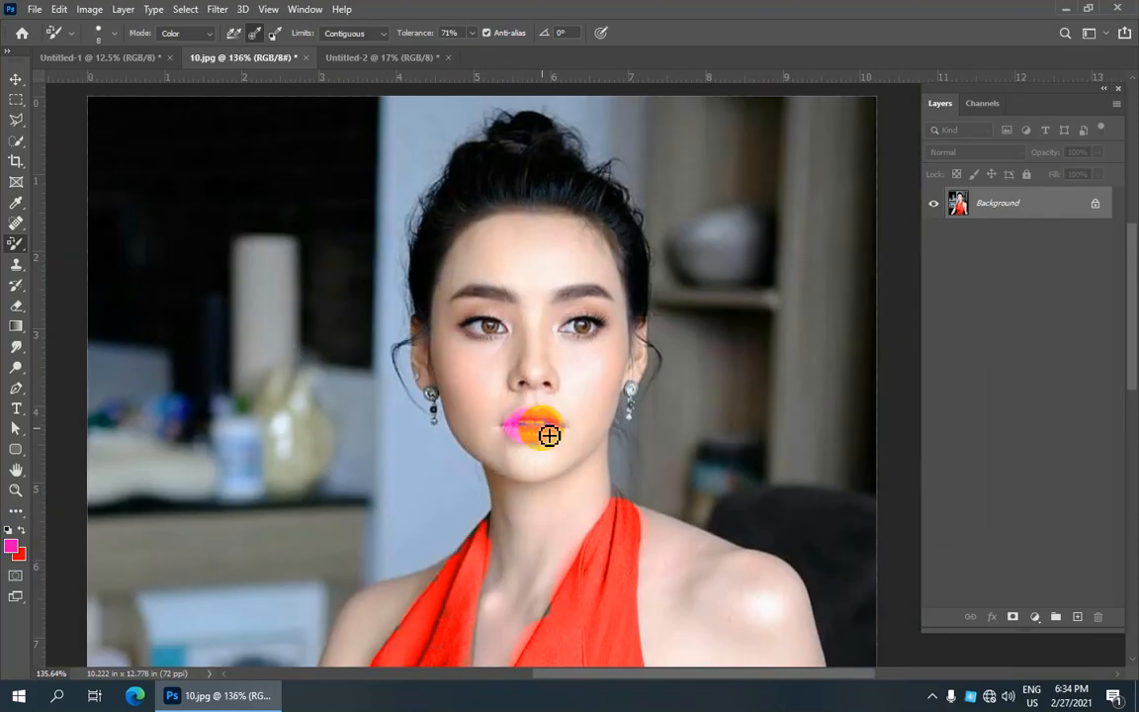
pyautogui.scroll(3, 643, 346)
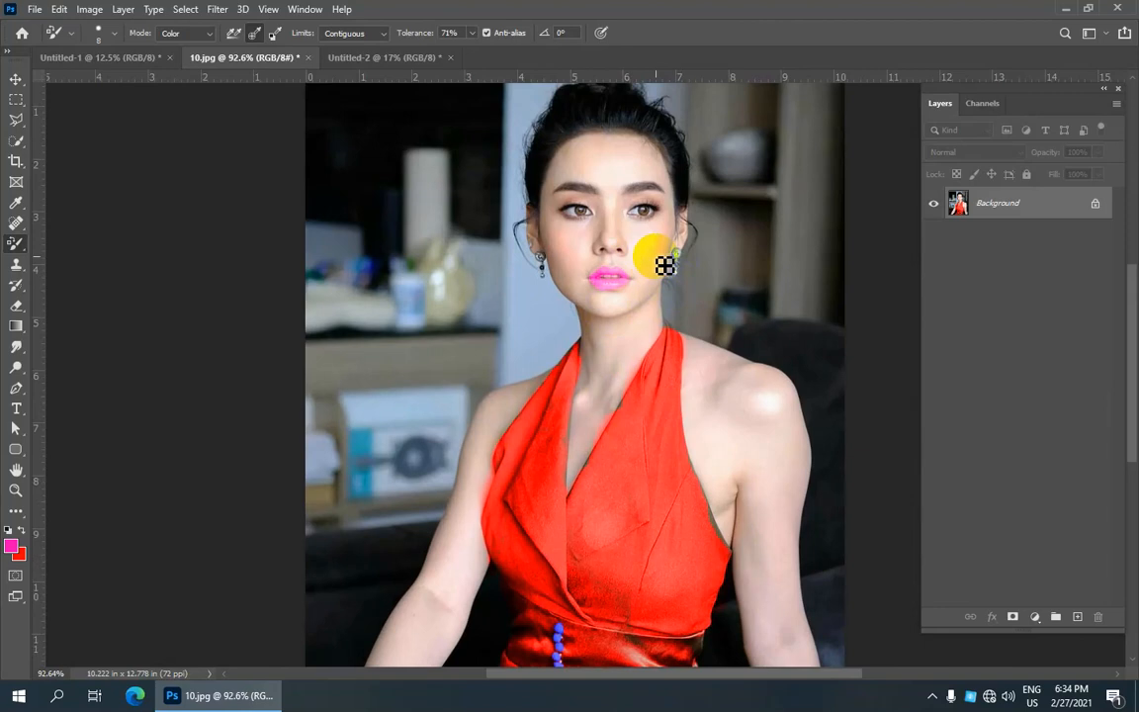
pyautogui.scroll(3, 605, 259)
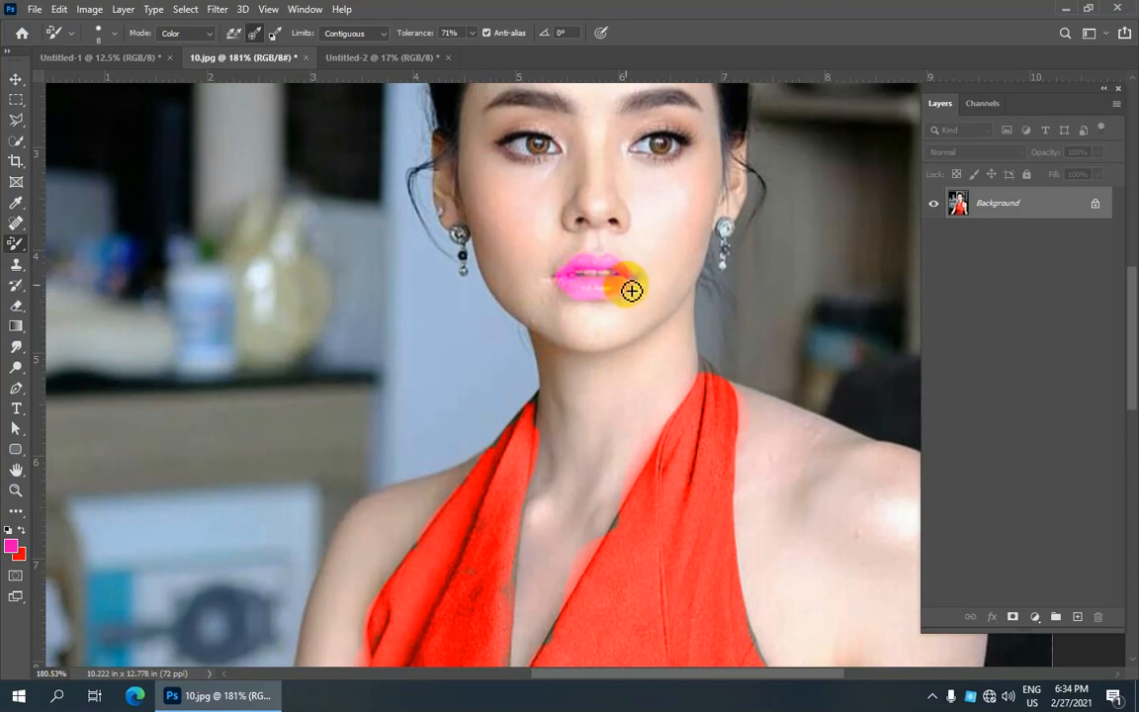
pyautogui.scroll(-3, 635, 292)
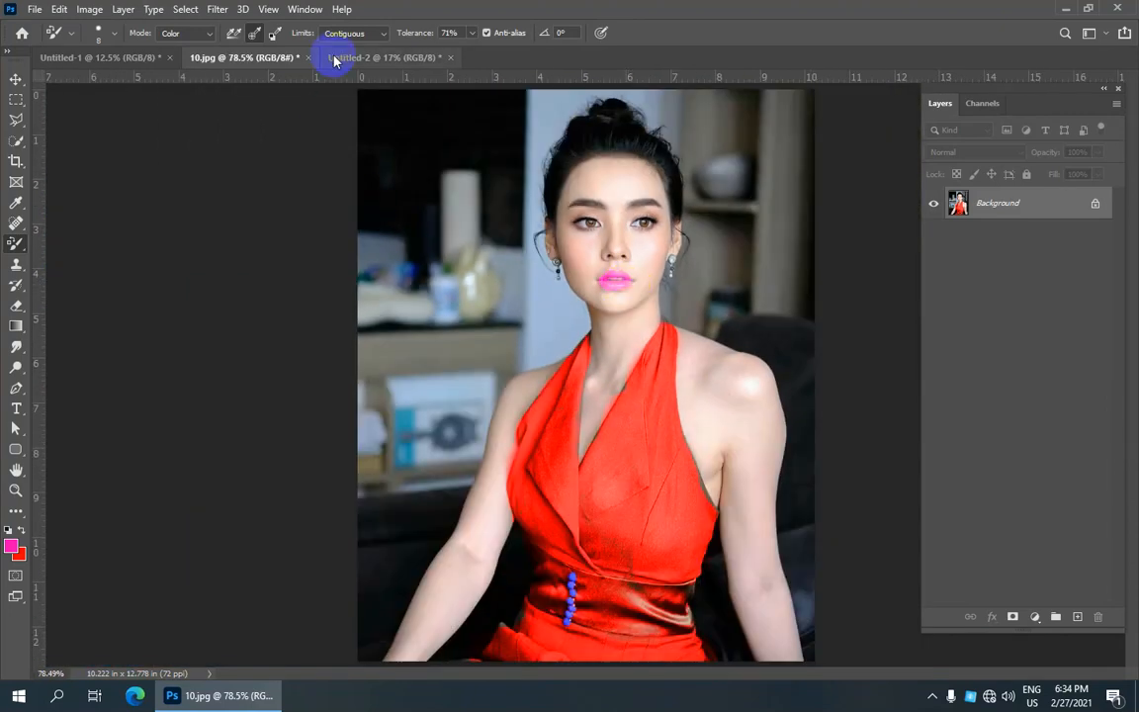
# - Switch from the Color Replacement tool to the Mixer Brush tool
pyautogui.rightClick(14, 245)
pyautogui.click(82, 290)
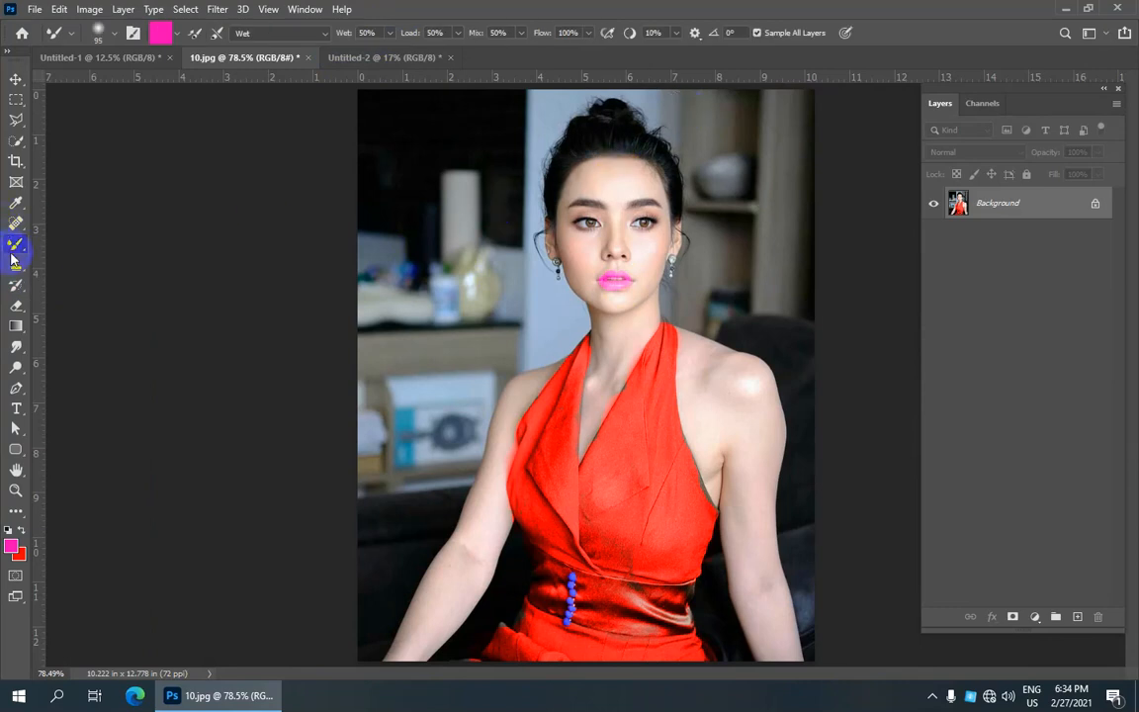
pyautogui.rightClick(18, 246)
pyautogui.click(94, 274)
pyautogui.rightClick(17, 247)
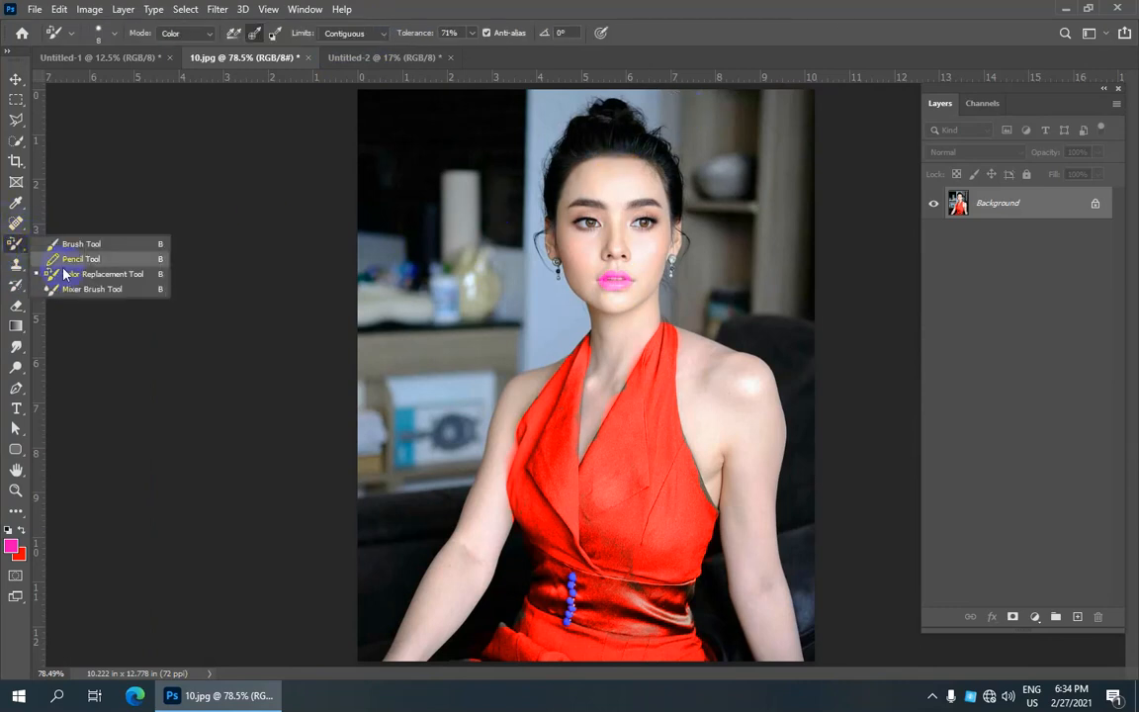
pyautogui.click(162, 290)
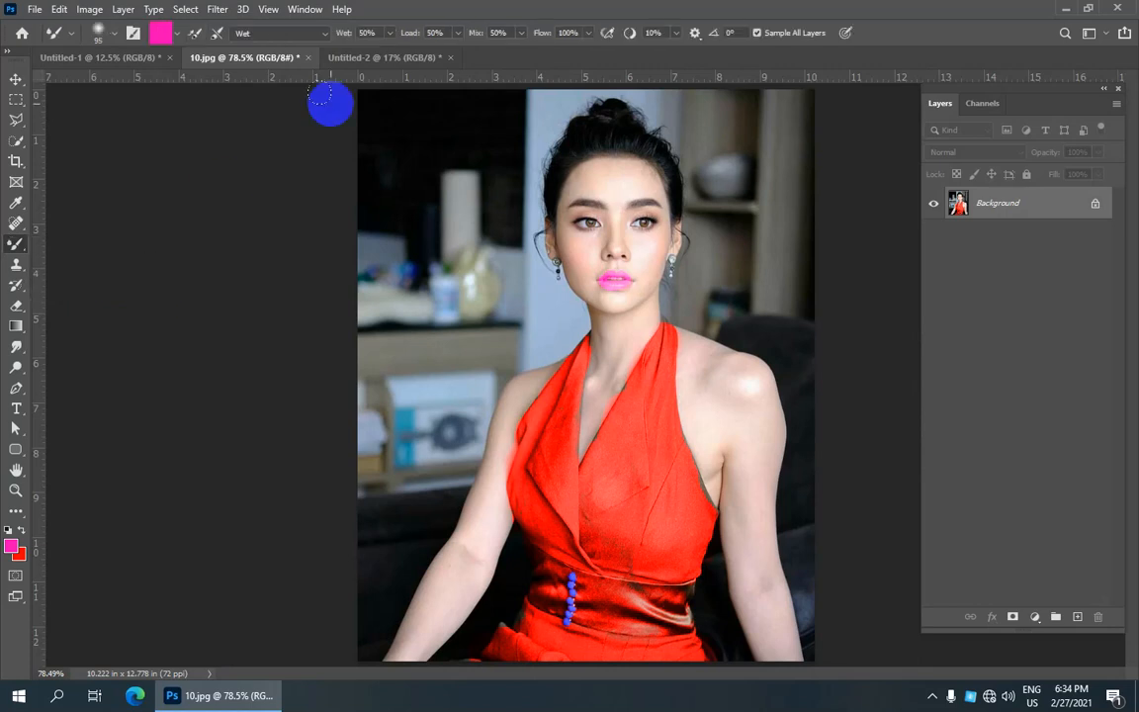
# - Switch to the blank Untitled-2 document and set the foreground color to red ff0000
pyautogui.click(385, 59)
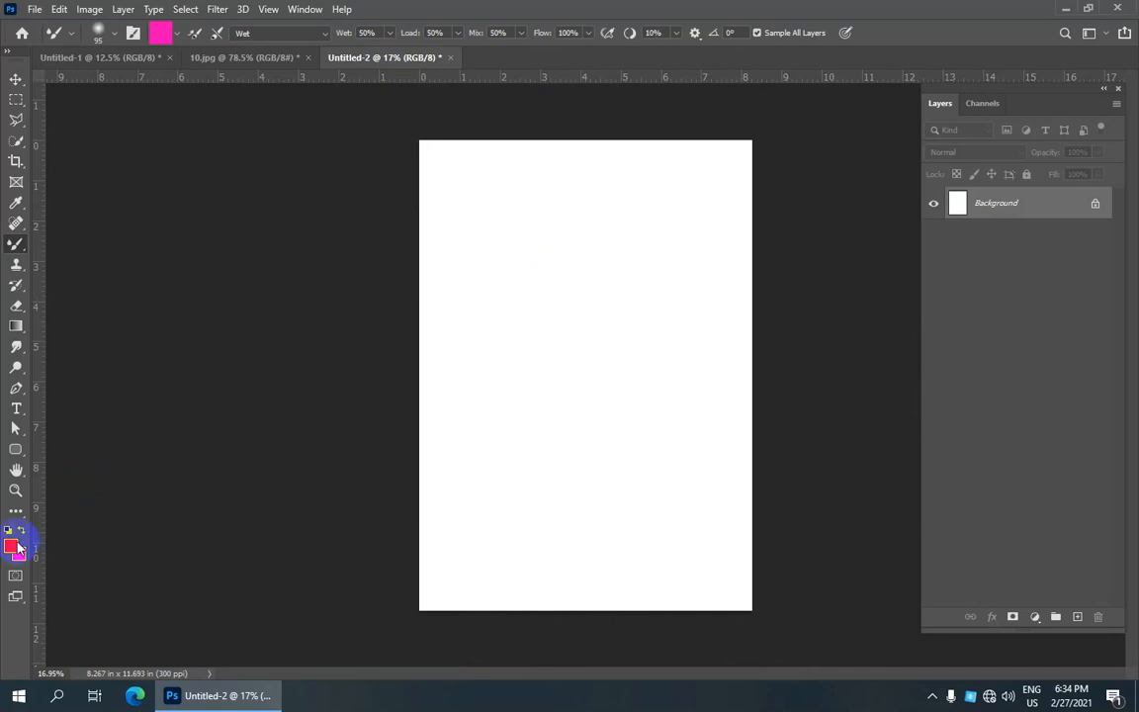
pyautogui.click(12, 545)
pyautogui.moveTo(782, 286); pyautogui.dragTo(791, 261)
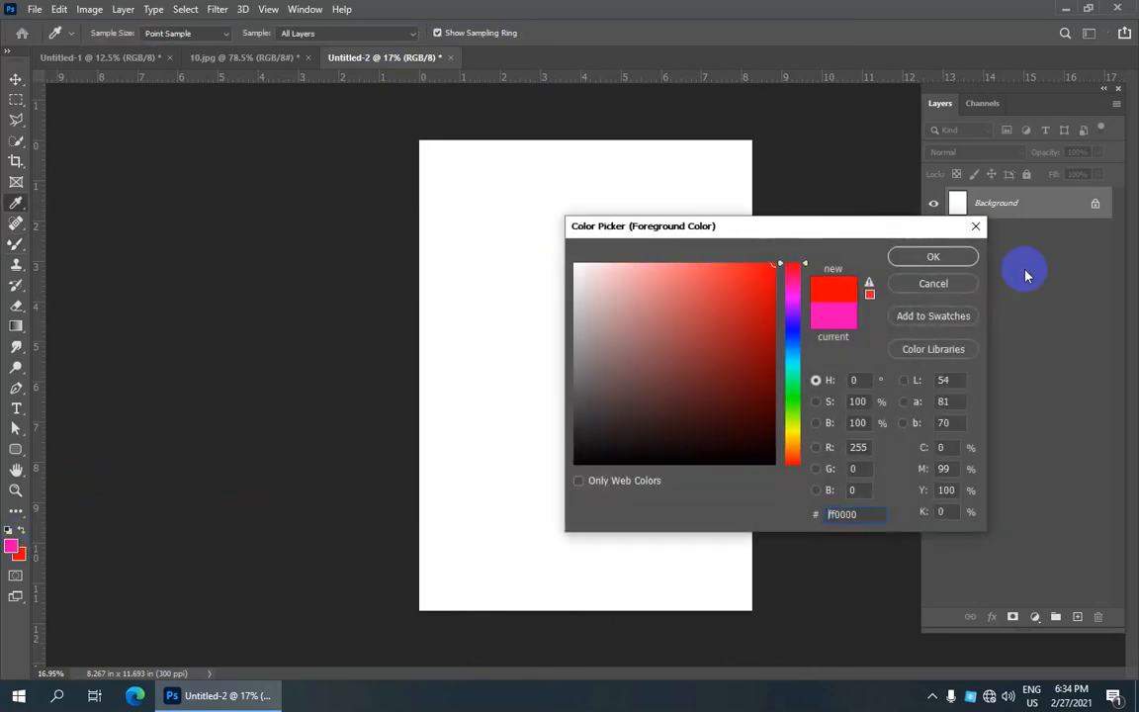
pyautogui.click(934, 257)
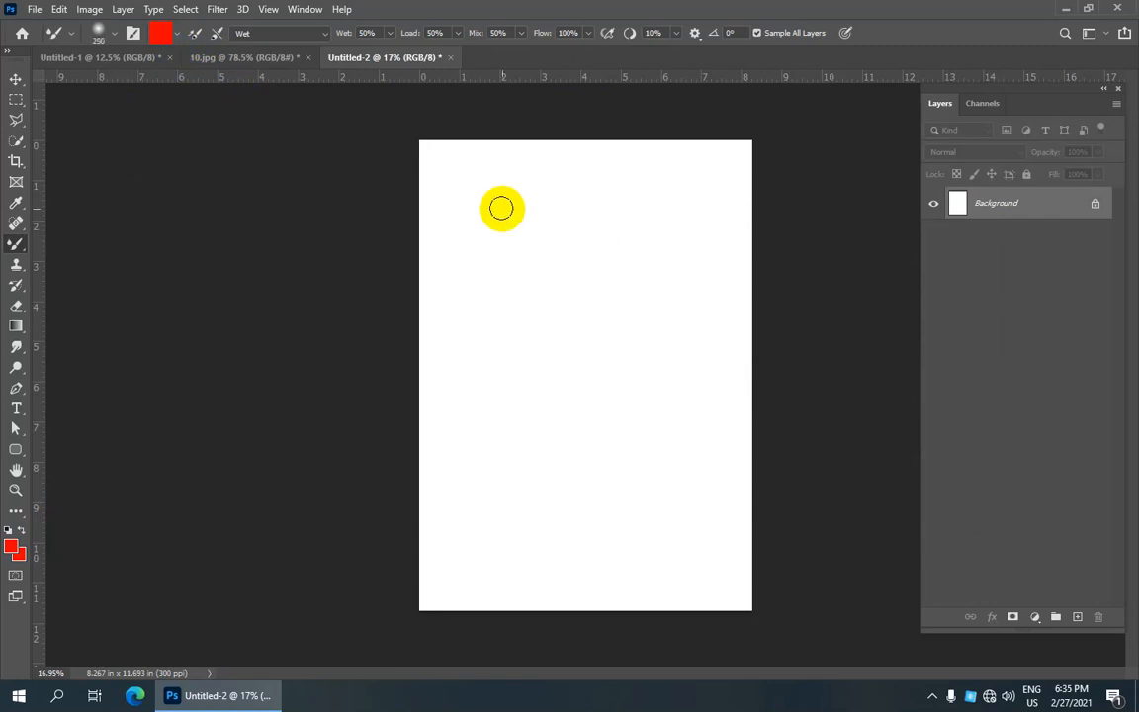
# - Open the Untitled-1 document with the four color spots and set the Mixer Brush's foreground color to green
pyautogui.click(81, 56)
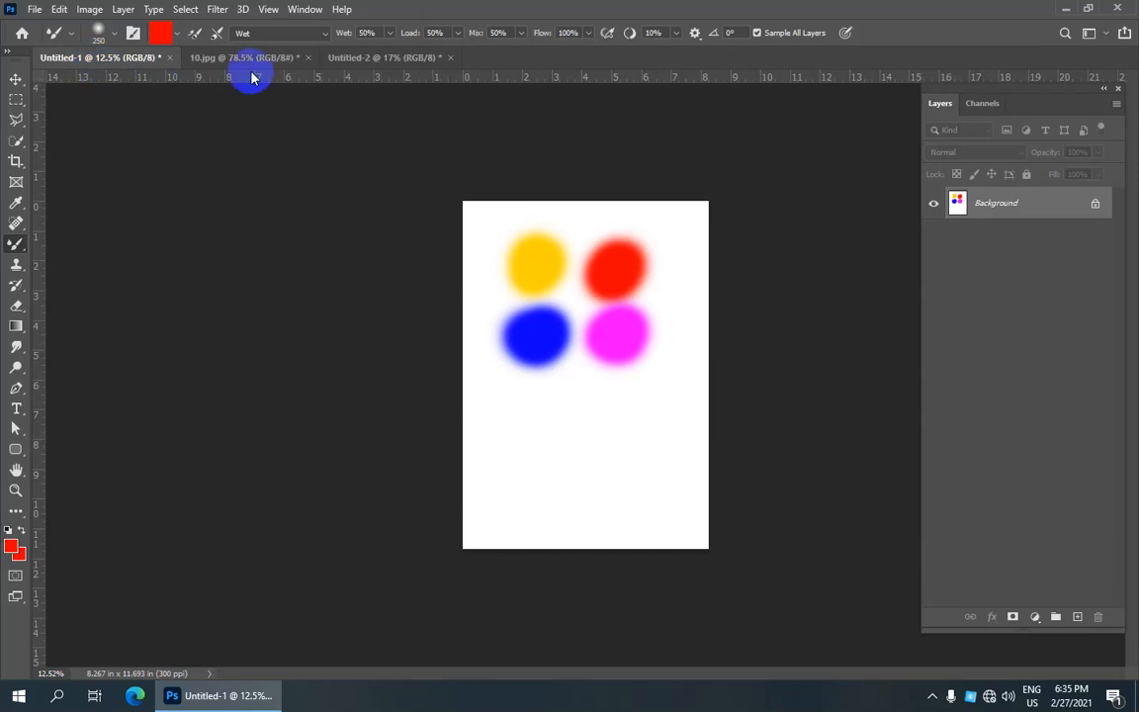
pyautogui.scroll(3, 520, 278)
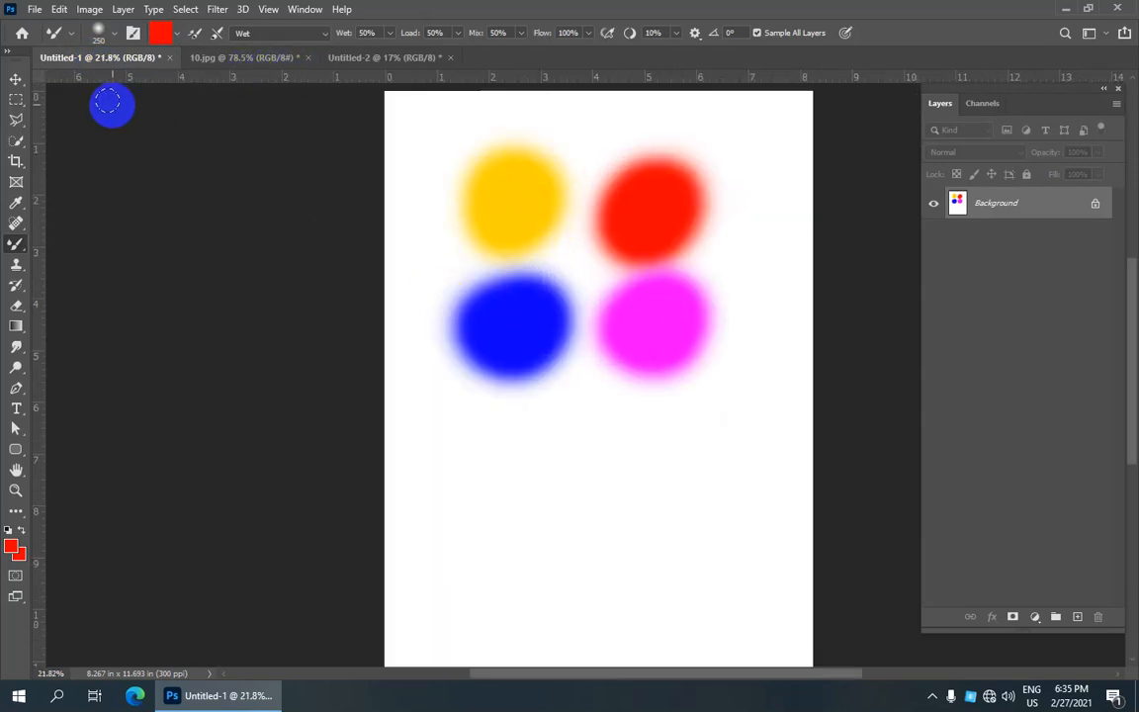
pyautogui.scroll(-1, 425, 227)
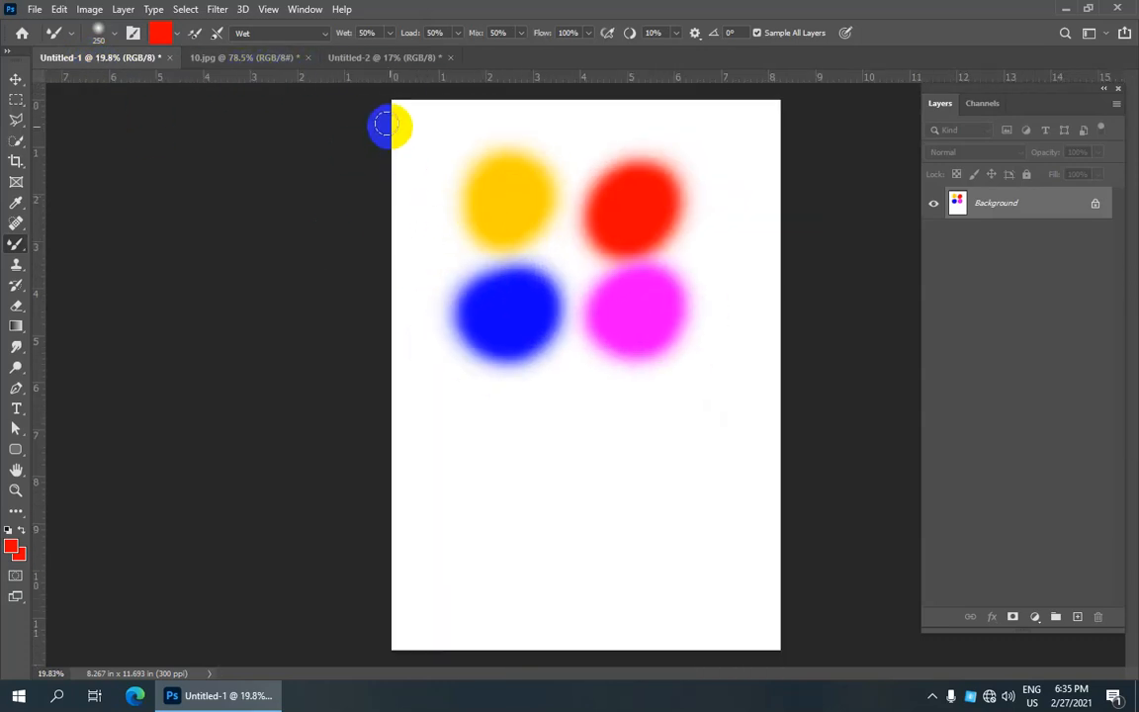
pyautogui.rightClick(15, 244)
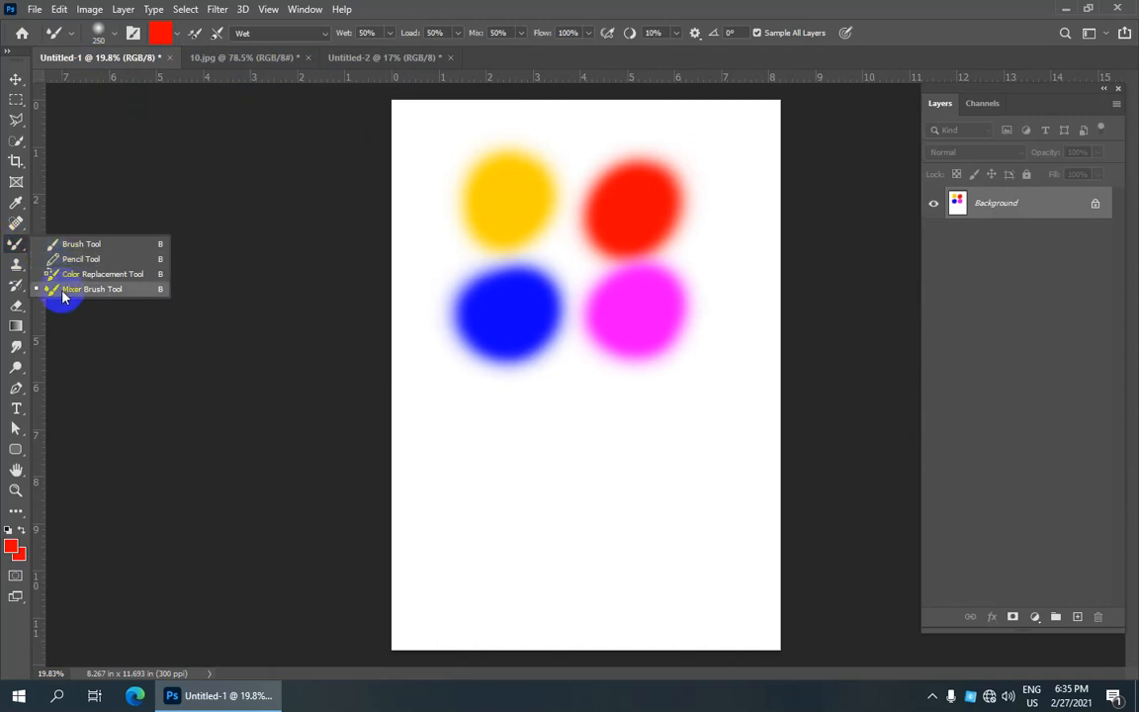
pyautogui.click(111, 289)
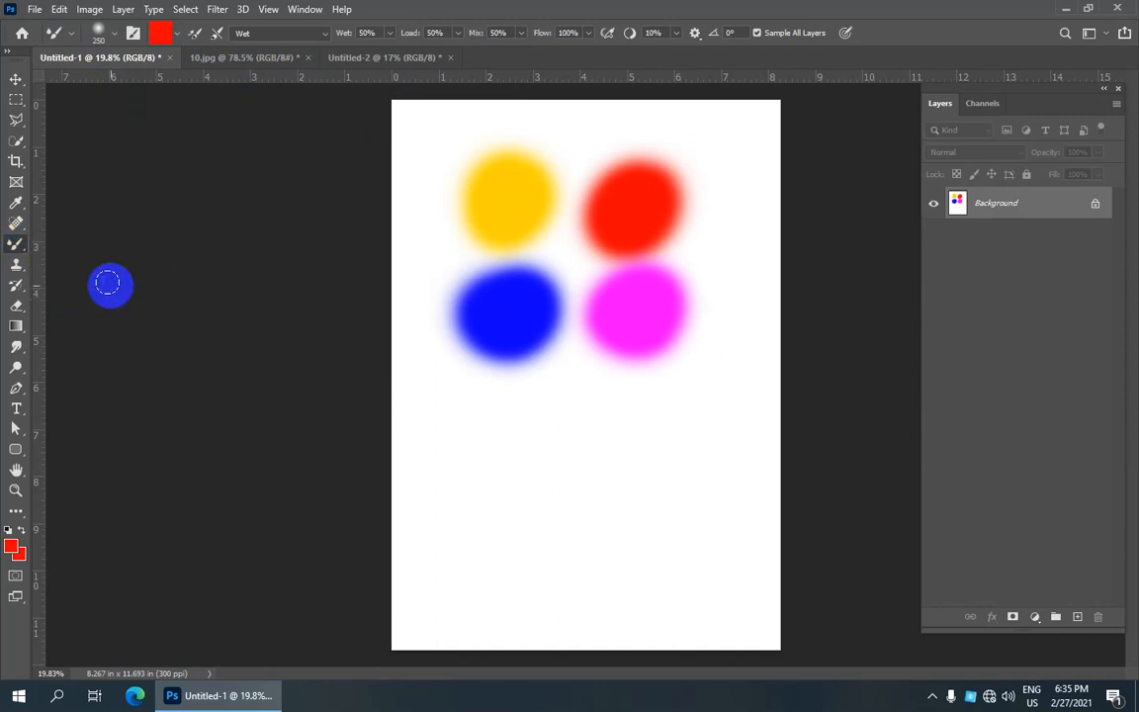
pyautogui.click(13, 547)
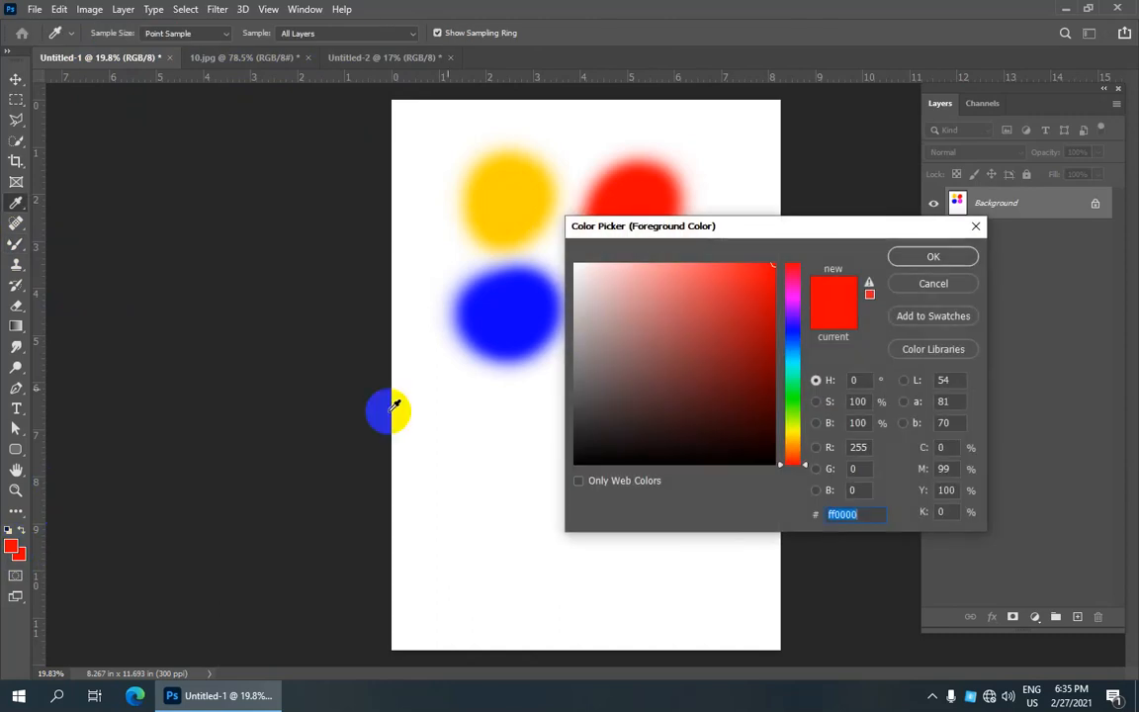
pyautogui.click(791, 404)
pyautogui.click(902, 253)
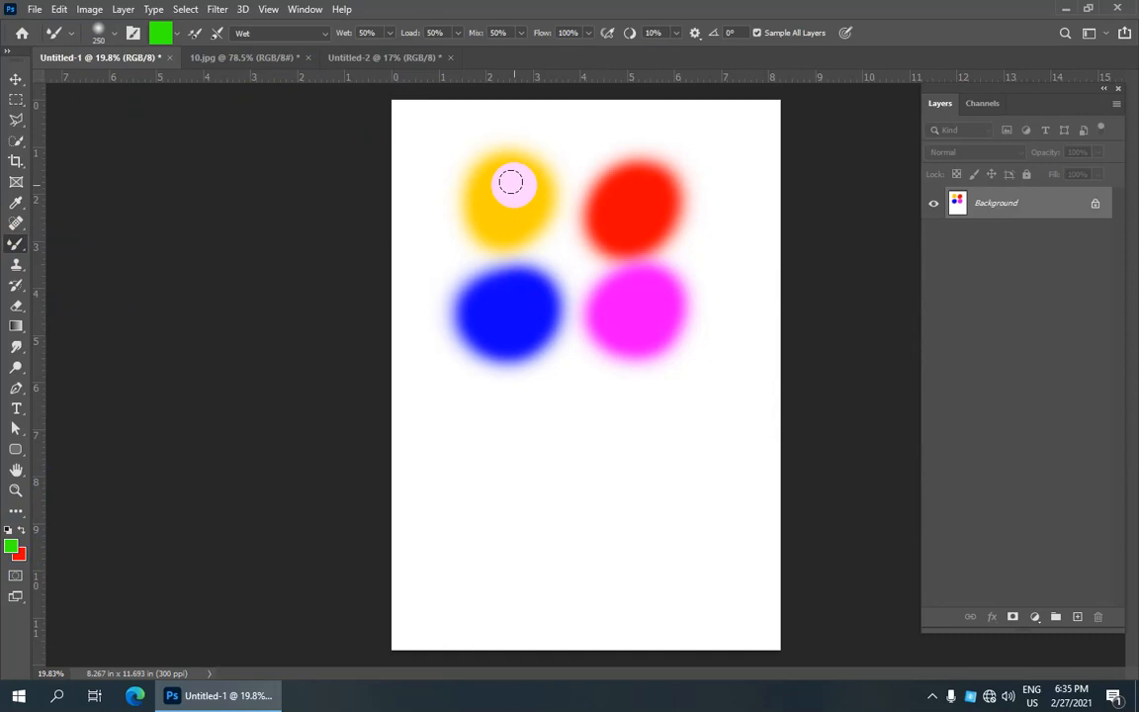
# - Mix green through the yellow, red, magenta and blue spots in one stroke, and undo it
pyautogui.moveTo(511, 180)
pyautogui.mouseDown()
pyautogui.moveTo(495, 222)
pyautogui.moveTo(522, 206)
pyautogui.moveTo(512, 185)
pyautogui.moveTo(559, 202)
pyautogui.moveTo(542, 210)
pyautogui.moveTo(625, 205)
pyautogui.moveTo(616, 223)
pyautogui.moveTo(614, 205)
pyautogui.moveTo(640, 179)
pyautogui.moveTo(654, 264)
pyautogui.moveTo(623, 331)
pyautogui.moveTo(634, 334)
pyautogui.moveTo(618, 295)
pyautogui.moveTo(626, 281)
pyautogui.moveTo(645, 285)
pyautogui.moveTo(655, 315)
pyautogui.moveTo(501, 318)
pyautogui.mouseUp()
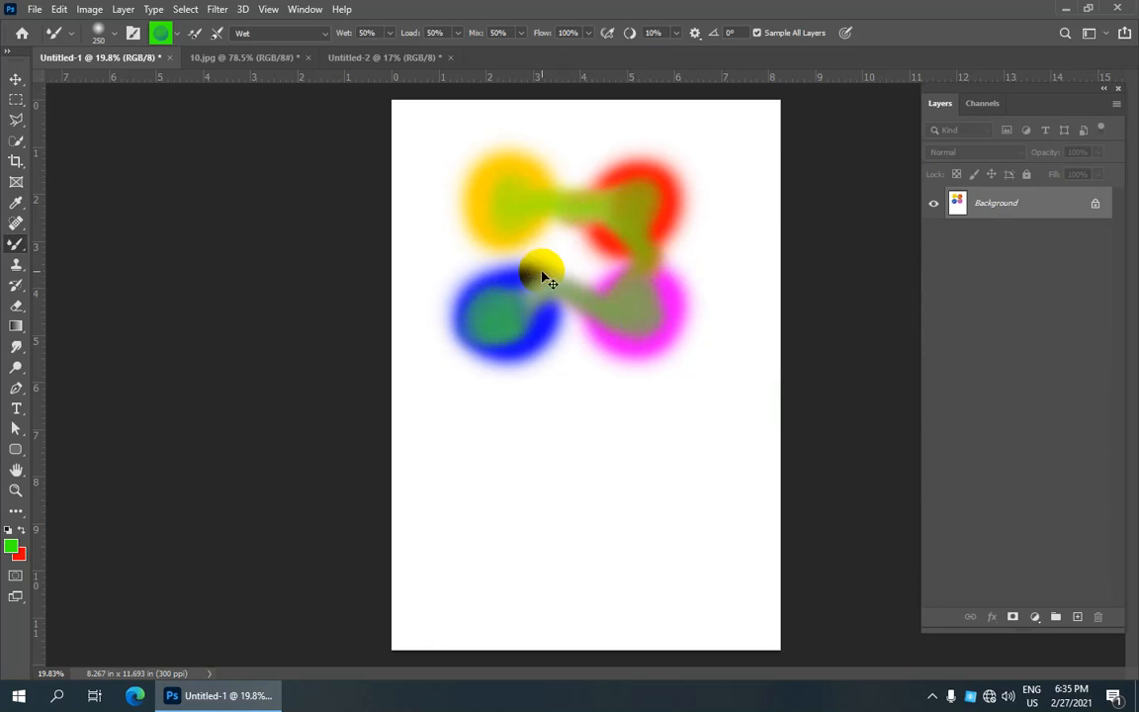
pyautogui.hotkey('ctrl', 'z')
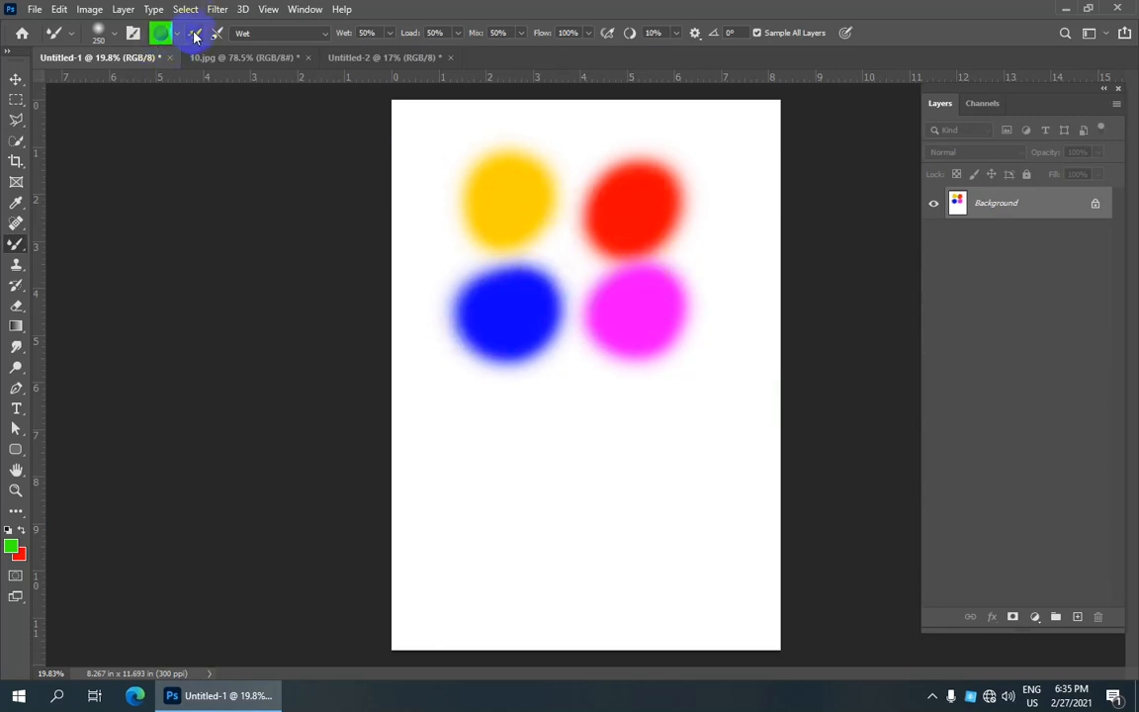
# - Enable loading the brush after each stroke and mix green into the center of the blue spot
pyautogui.moveTo(526, 302)
pyautogui.mouseDown()
pyautogui.moveTo(480, 328)
pyautogui.moveTo(508, 298)
pyautogui.moveTo(480, 314)
pyautogui.mouseUp()
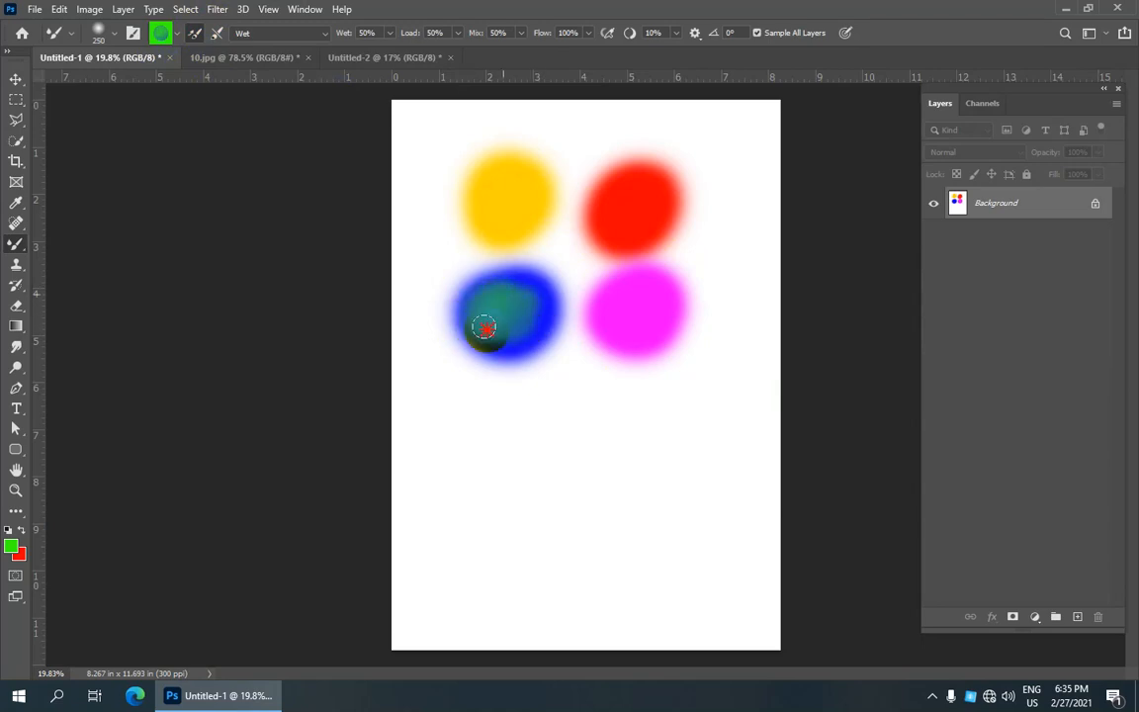
pyautogui.scroll(3, 529, 305)
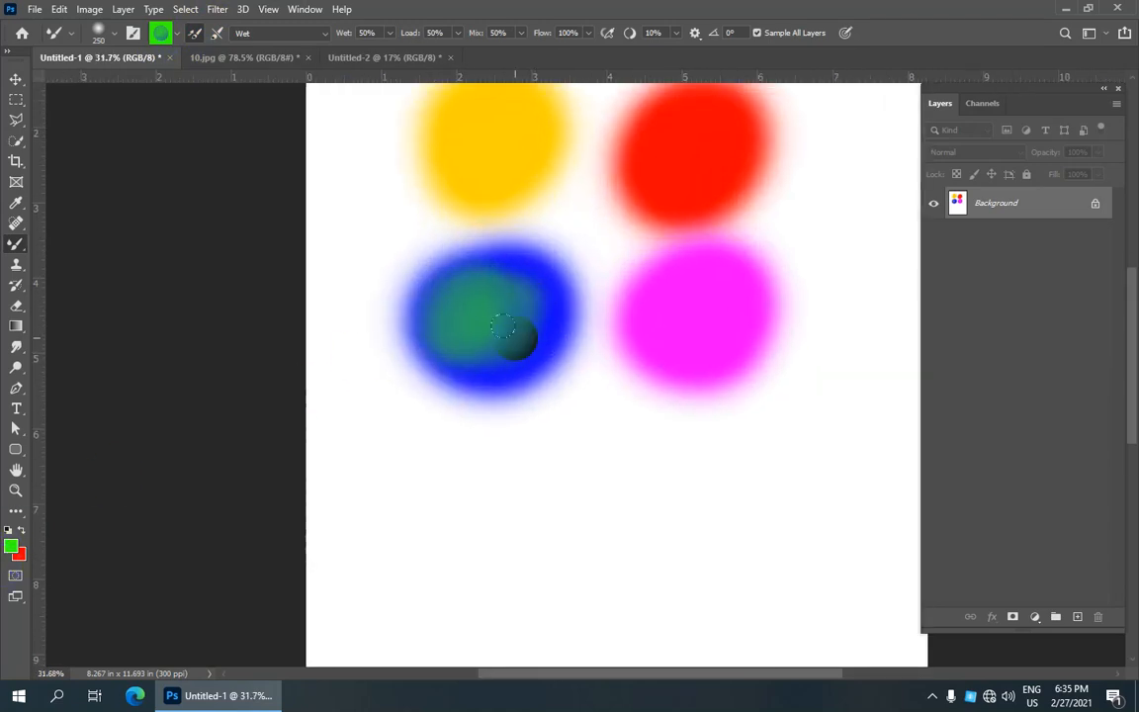
pyautogui.scroll(-5, 565, 331)
pyautogui.scroll(3, 558, 314)
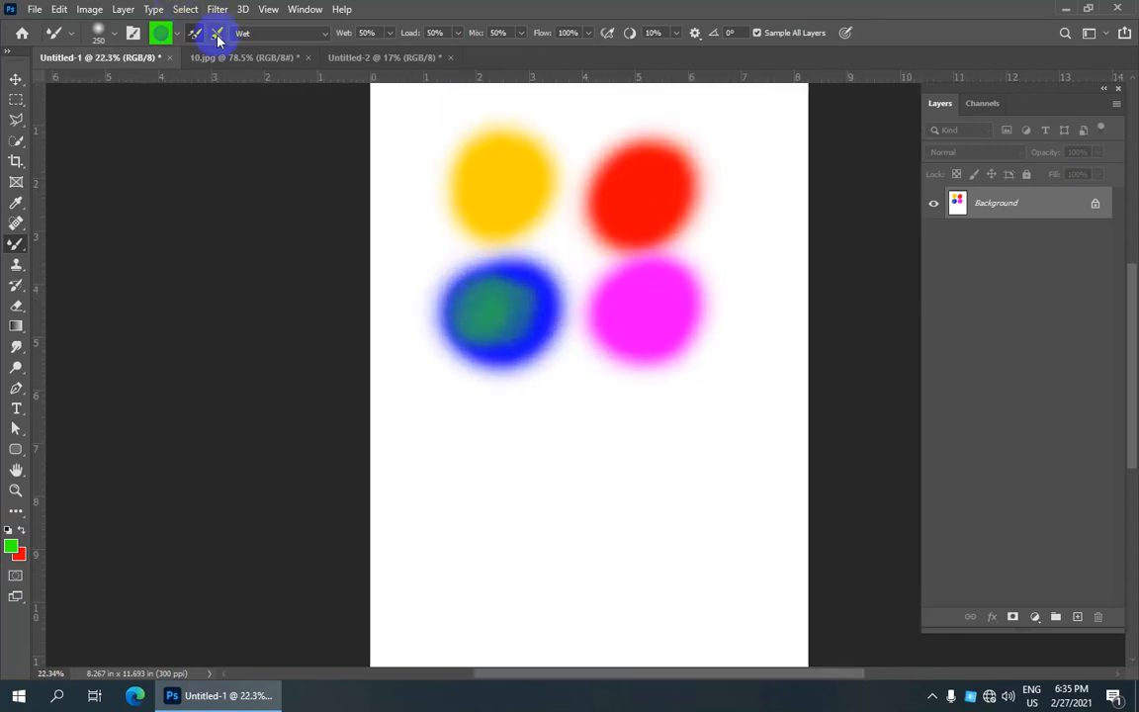
# - Enable cleaning and disable loading the brush after each stroke, and blend the magenta spot upward into the red spot
pyautogui.click(193, 38)
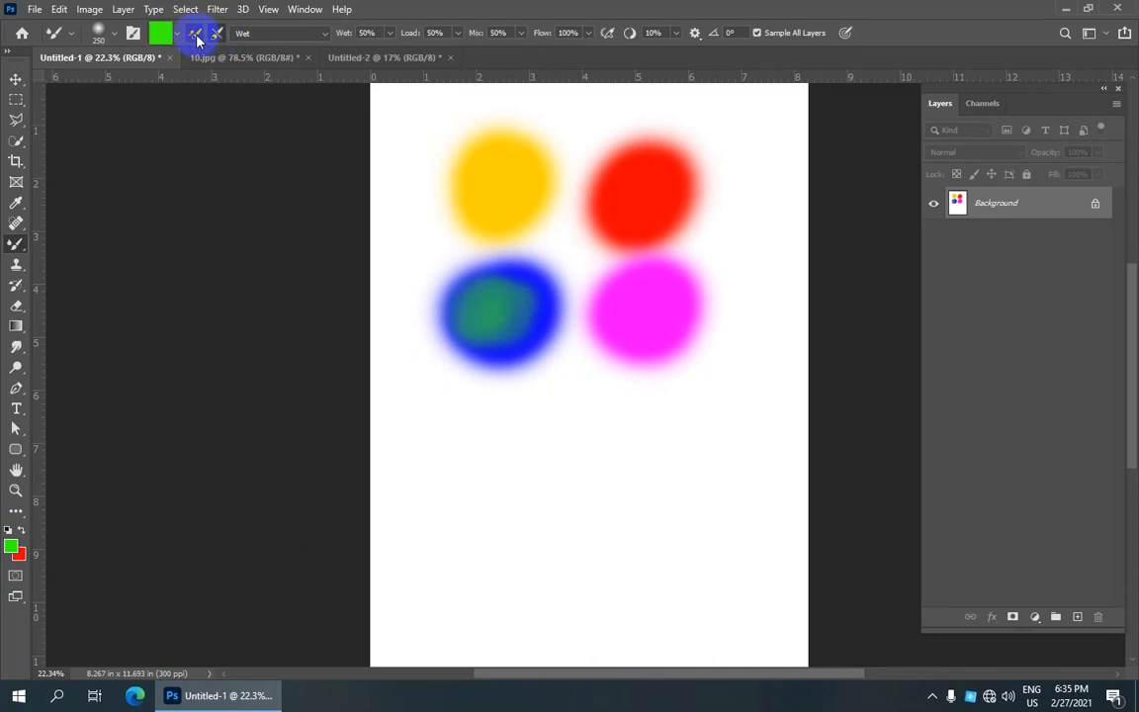
pyautogui.moveTo(637, 252)
pyautogui.mouseDown()
pyautogui.moveTo(623, 318)
pyautogui.moveTo(647, 243)
pyautogui.moveTo(638, 209)
pyautogui.moveTo(638, 250)
pyautogui.moveTo(653, 163)
pyautogui.moveTo(615, 178)
pyautogui.moveTo(621, 218)
pyautogui.moveTo(666, 280)
pyautogui.moveTo(649, 315)
pyautogui.moveTo(605, 203)
pyautogui.moveTo(648, 204)
pyautogui.mouseUp()
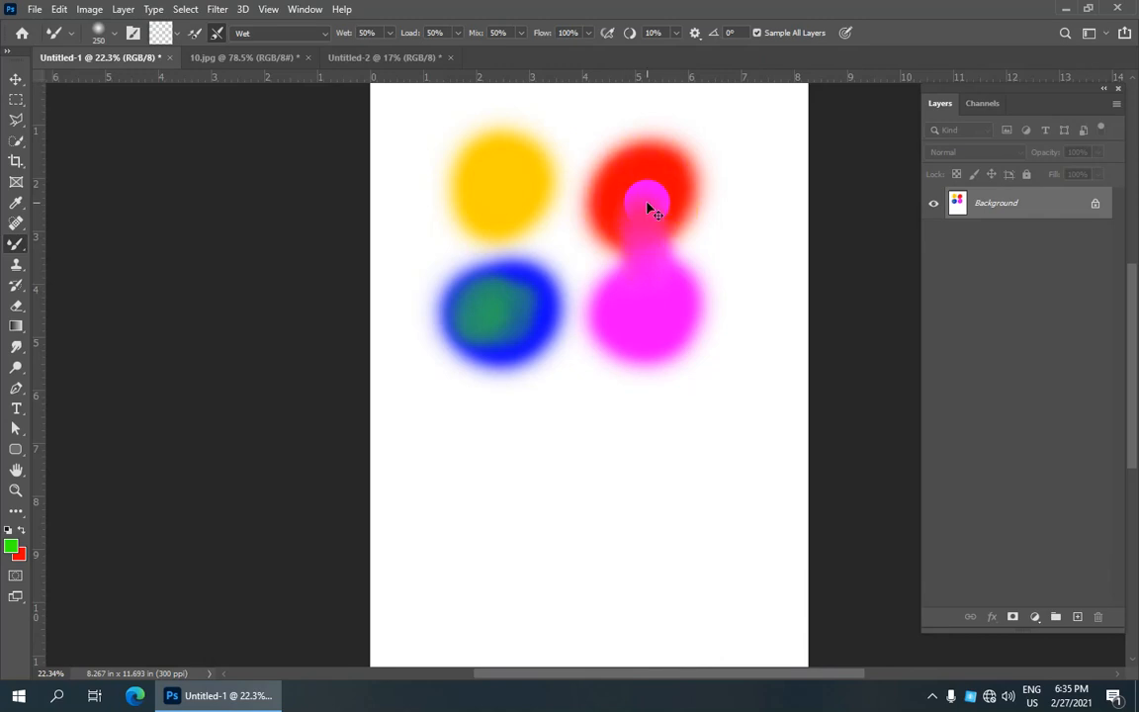
# - Undo the blending of the magenta spot into the red spot
pyautogui.hotkey('ctrl', 'z')
pyautogui.hotkey('ctrl', 'z')
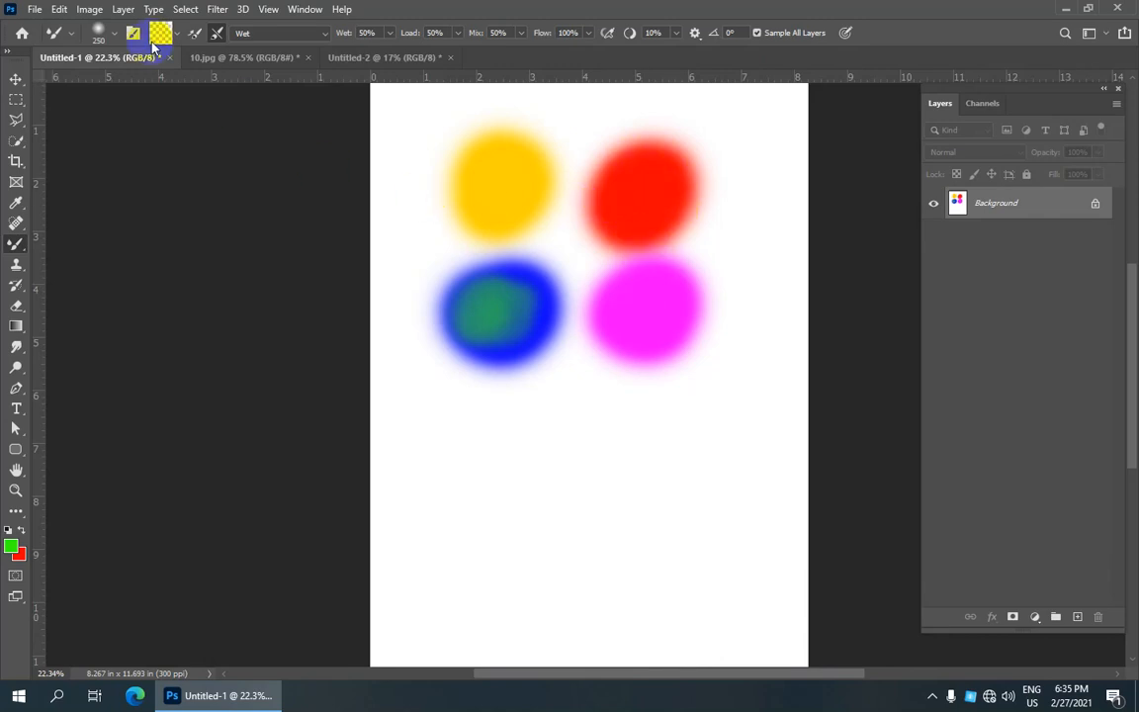
# - Enable loading the brush after each stroke alongside cleaning, and mix green through the magenta, red, yellow and blue spots
pyautogui.moveTo(615, 312)
pyautogui.mouseDown()
pyautogui.moveTo(643, 261)
pyautogui.moveTo(625, 239)
pyautogui.moveTo(639, 191)
pyautogui.moveTo(631, 286)
pyautogui.moveTo(654, 289)
pyautogui.moveTo(672, 205)
pyautogui.moveTo(528, 217)
pyautogui.moveTo(473, 177)
pyautogui.moveTo(509, 171)
pyautogui.moveTo(480, 212)
pyautogui.moveTo(500, 301)
pyautogui.moveTo(520, 302)
pyautogui.moveTo(530, 282)
pyautogui.moveTo(529, 320)
pyautogui.moveTo(481, 351)
pyautogui.moveTo(494, 290)
pyautogui.moveTo(545, 310)
pyautogui.moveTo(629, 311)
pyautogui.moveTo(607, 324)
pyautogui.moveTo(643, 288)
pyautogui.moveTo(681, 294)
pyautogui.moveTo(622, 350)
pyautogui.moveTo(631, 290)
pyautogui.moveTo(658, 274)
pyautogui.moveTo(606, 239)
pyautogui.moveTo(643, 275)
pyautogui.moveTo(644, 322)
pyautogui.mouseUp()
pyautogui.scroll(-6, 632, 312)
pyautogui.scroll(5, 592, 334)
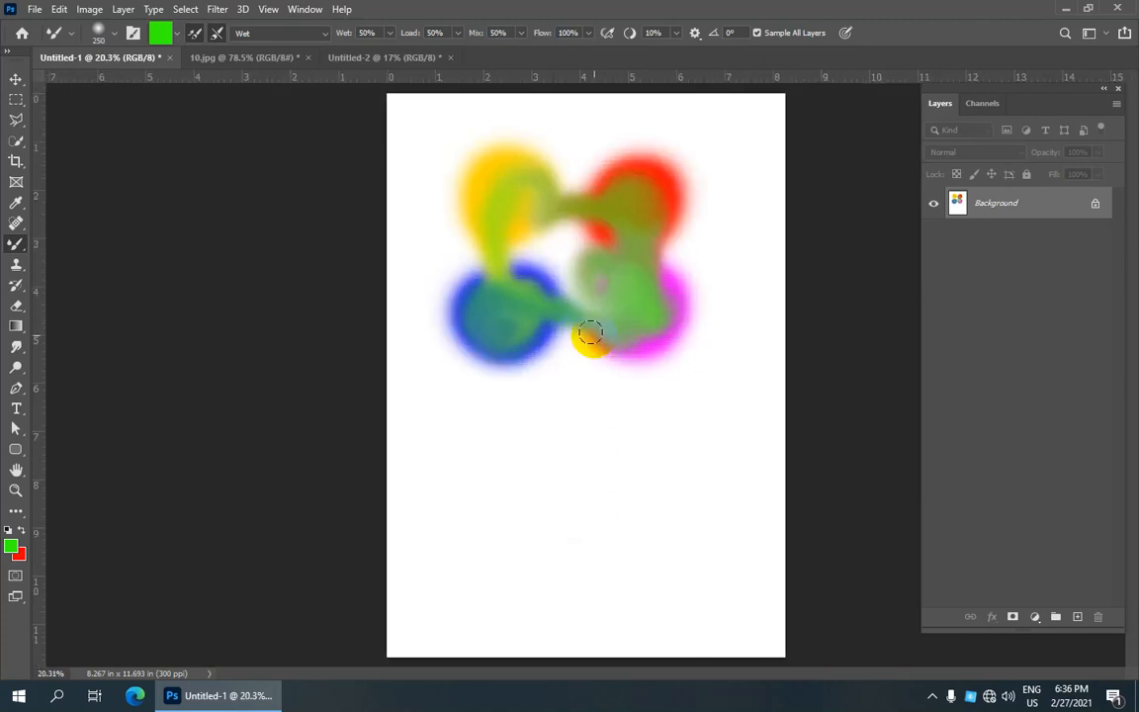
# - Undo the green mixing across the four spots and the earlier green in the center of the blue spot
pyautogui.hotkey('ctrl', 'z')
pyautogui.hotkey('ctrl', 'z')
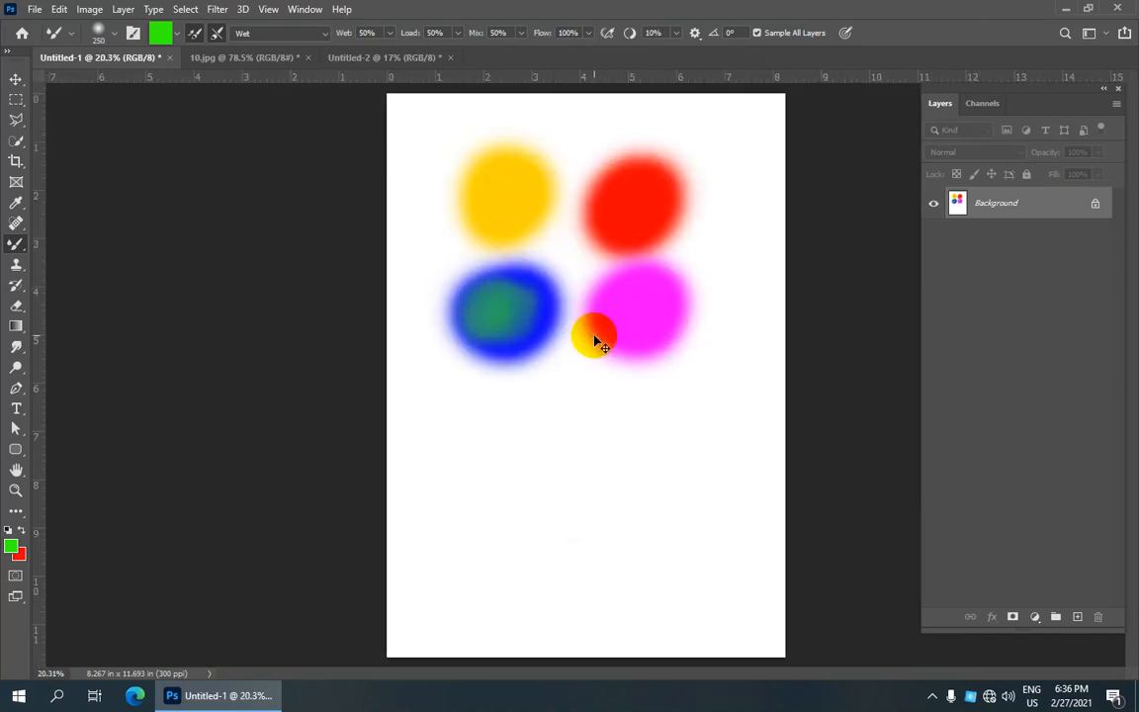
pyautogui.hotkey('ctrl', 'z')
pyautogui.scroll(-1, 617, 198)
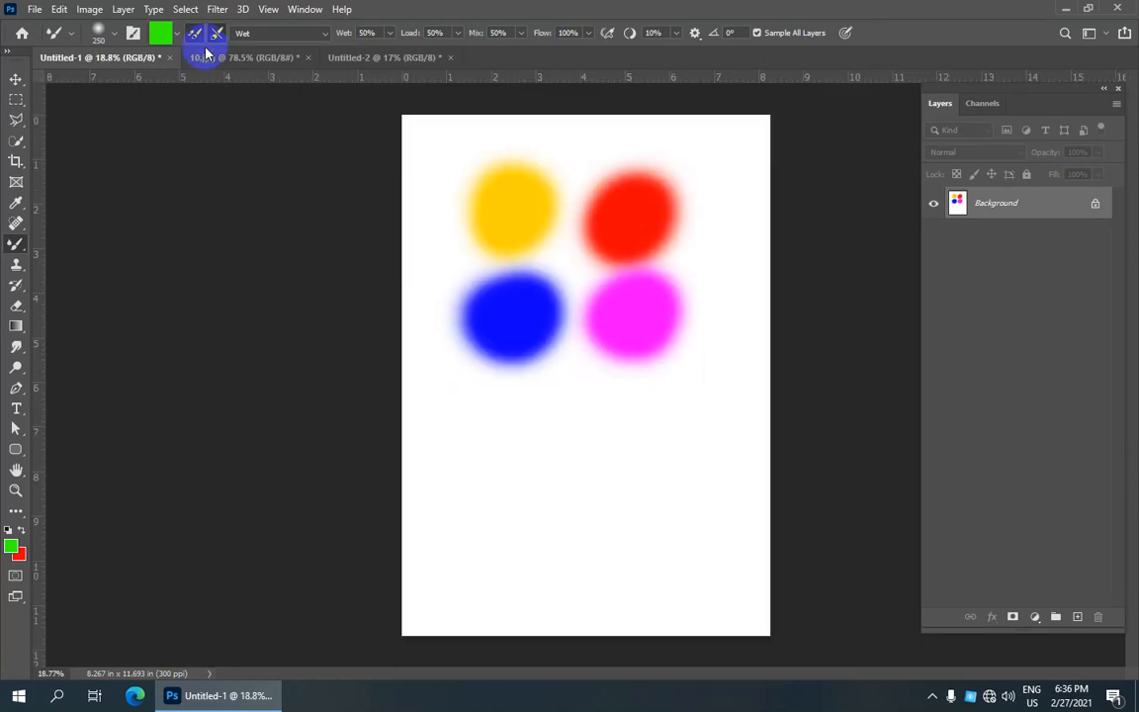
# - Mix green through the yellow, red, magenta and blue spots with the Mixer Brush, and list the Brush group's tools
pyautogui.rightClick(16, 243)
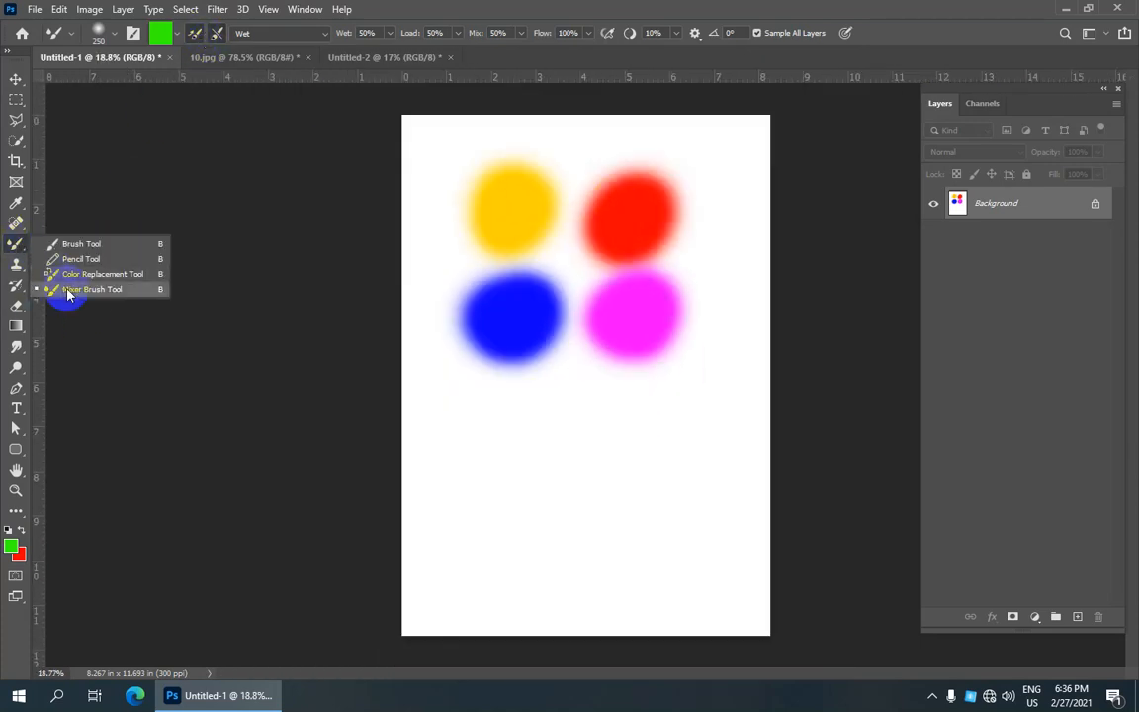
pyautogui.click(62, 288)
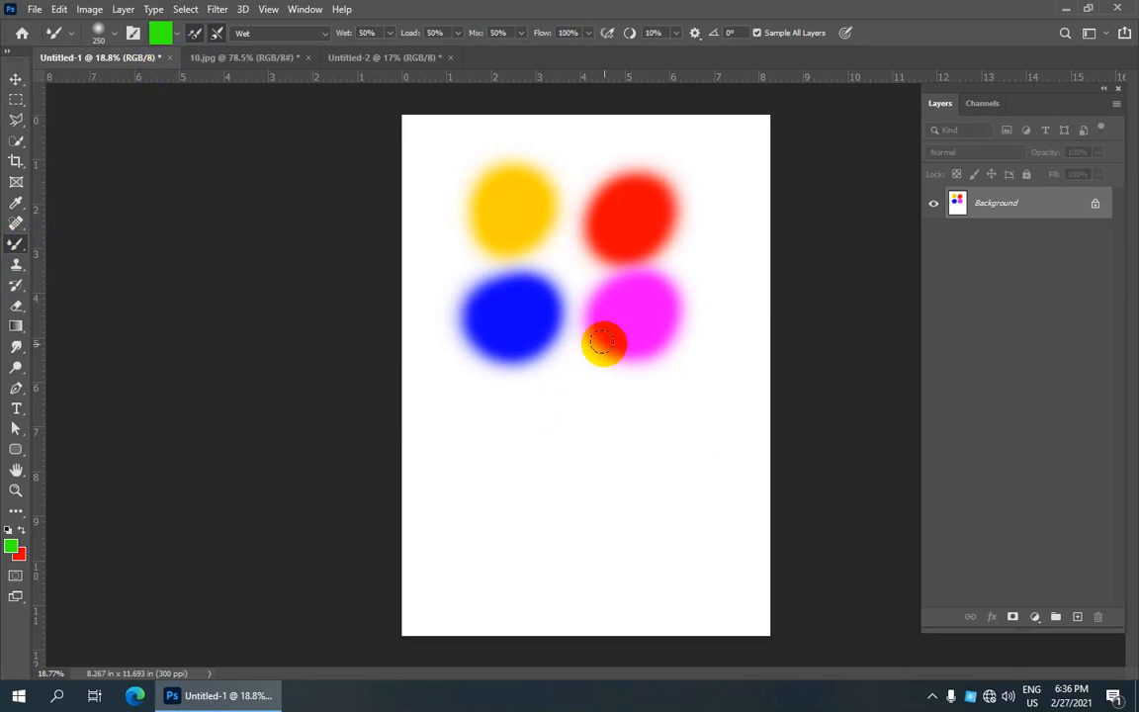
pyautogui.moveTo(507, 208)
pyautogui.mouseDown()
pyautogui.moveTo(500, 244)
pyautogui.moveTo(538, 203)
pyautogui.moveTo(527, 256)
pyautogui.moveTo(492, 248)
pyautogui.moveTo(527, 199)
pyautogui.moveTo(495, 220)
pyautogui.moveTo(541, 172)
pyautogui.moveTo(574, 248)
pyautogui.moveTo(593, 247)
pyautogui.moveTo(632, 171)
pyautogui.moveTo(642, 226)
pyautogui.moveTo(618, 319)
pyautogui.moveTo(632, 352)
pyautogui.moveTo(642, 342)
pyautogui.moveTo(591, 339)
pyautogui.moveTo(640, 260)
pyautogui.moveTo(519, 285)
pyautogui.moveTo(520, 267)
pyautogui.moveTo(522, 342)
pyautogui.moveTo(489, 321)
pyautogui.mouseUp()
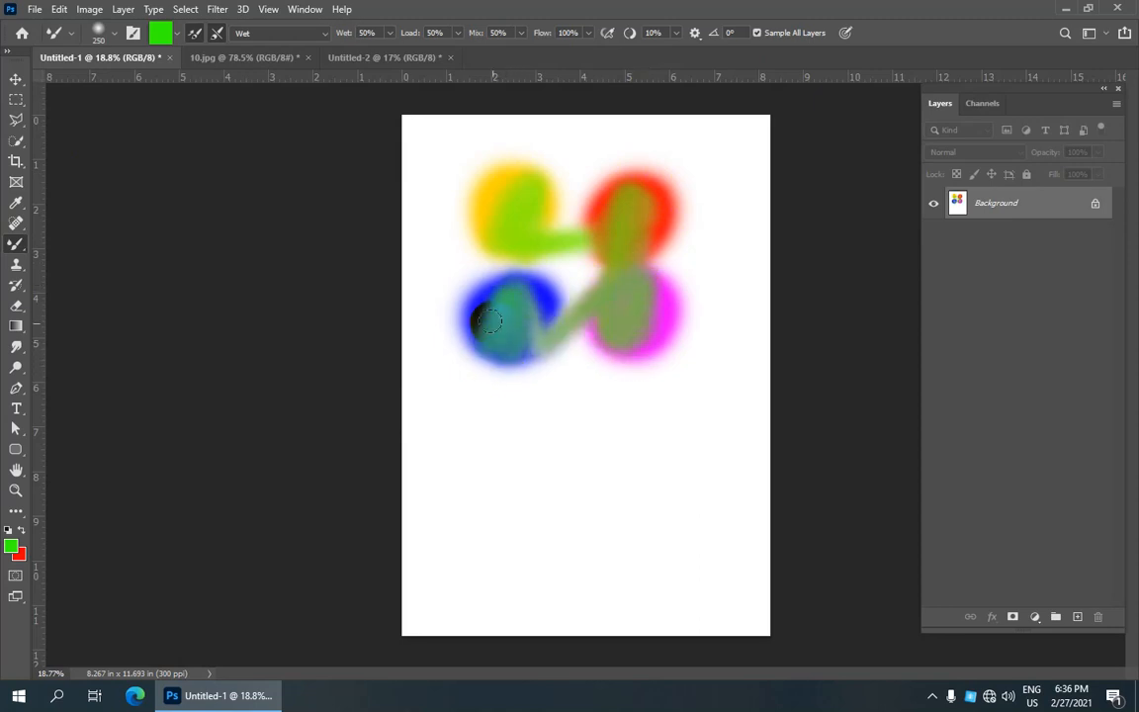
pyautogui.rightClick(16, 245)
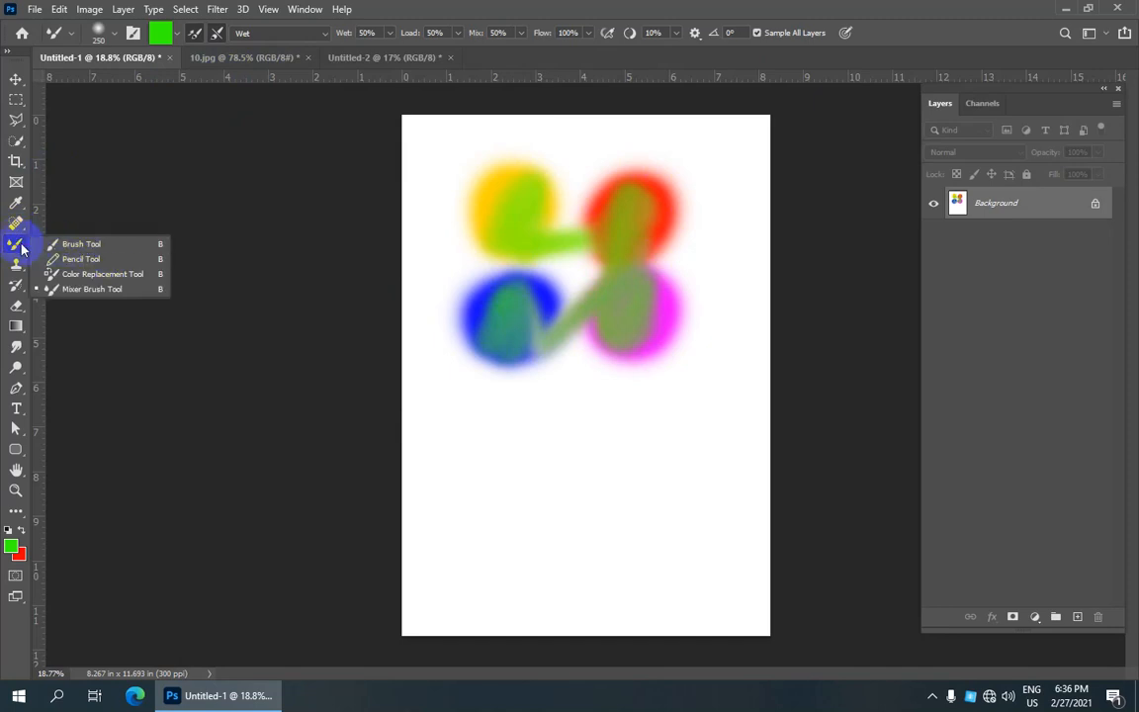